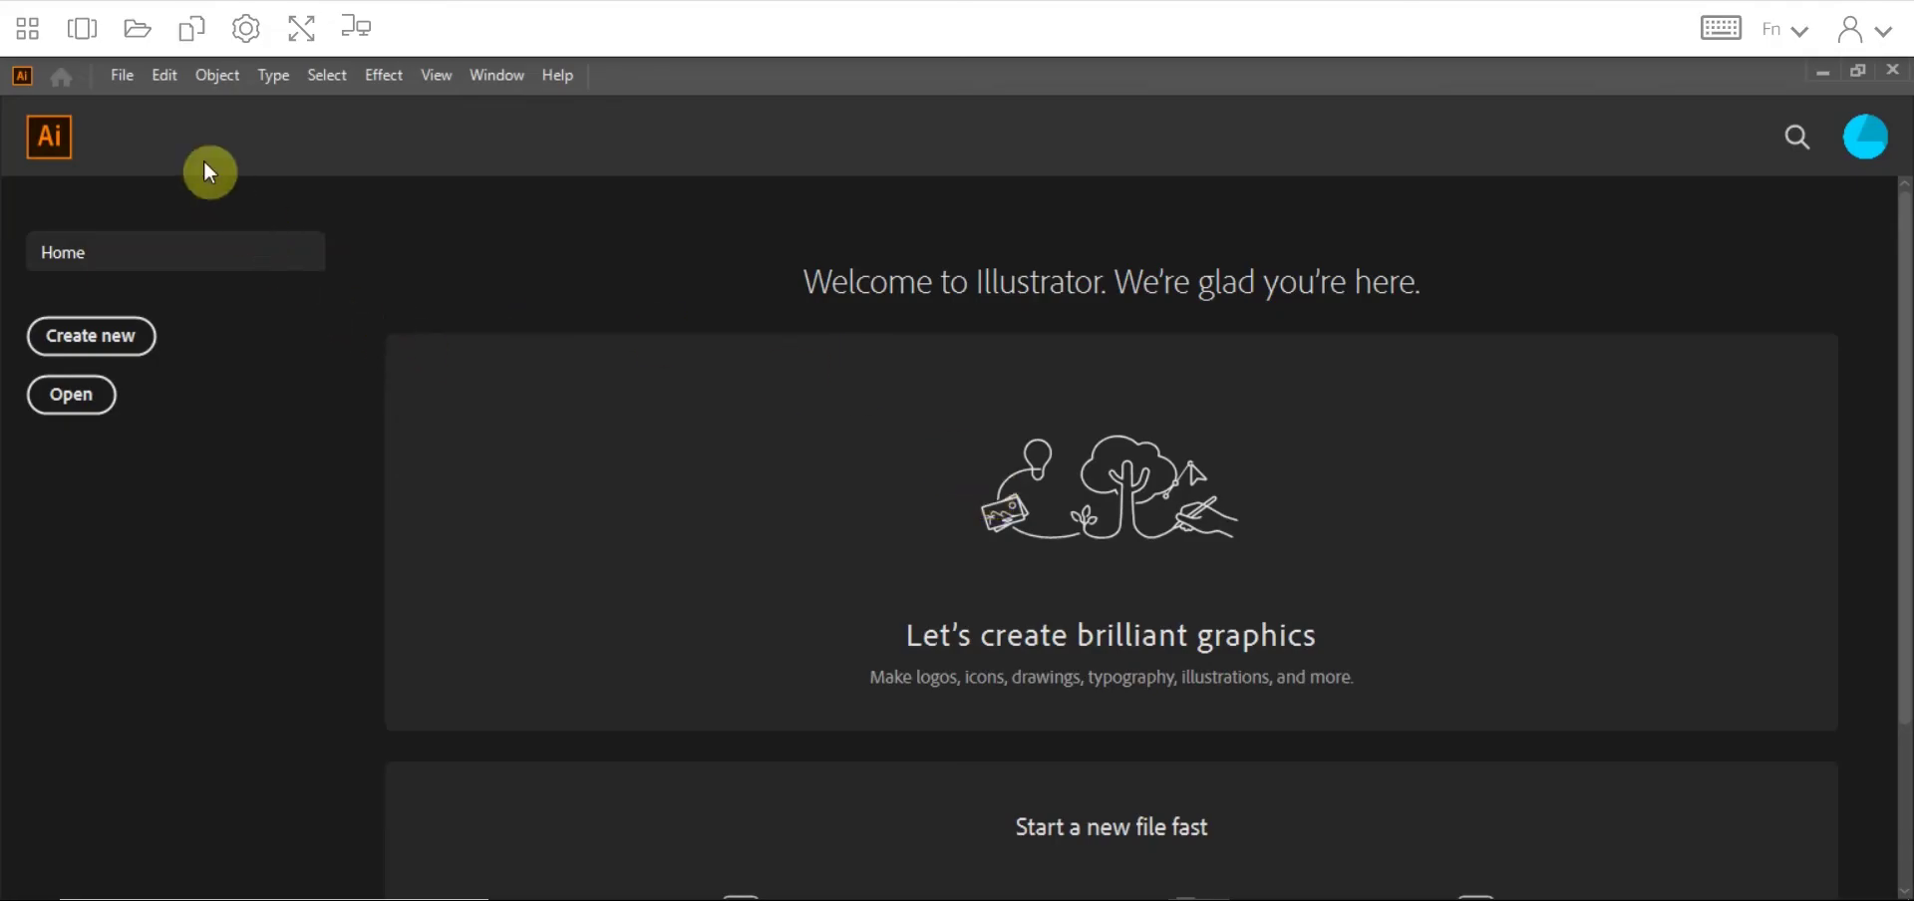
Step: Create a document from the Art & Illustration Poster preset (1296 × 1728 pt) named 'Get the Scoop on Name'
{"action": "left_click", "coordinate": [121, 76]}
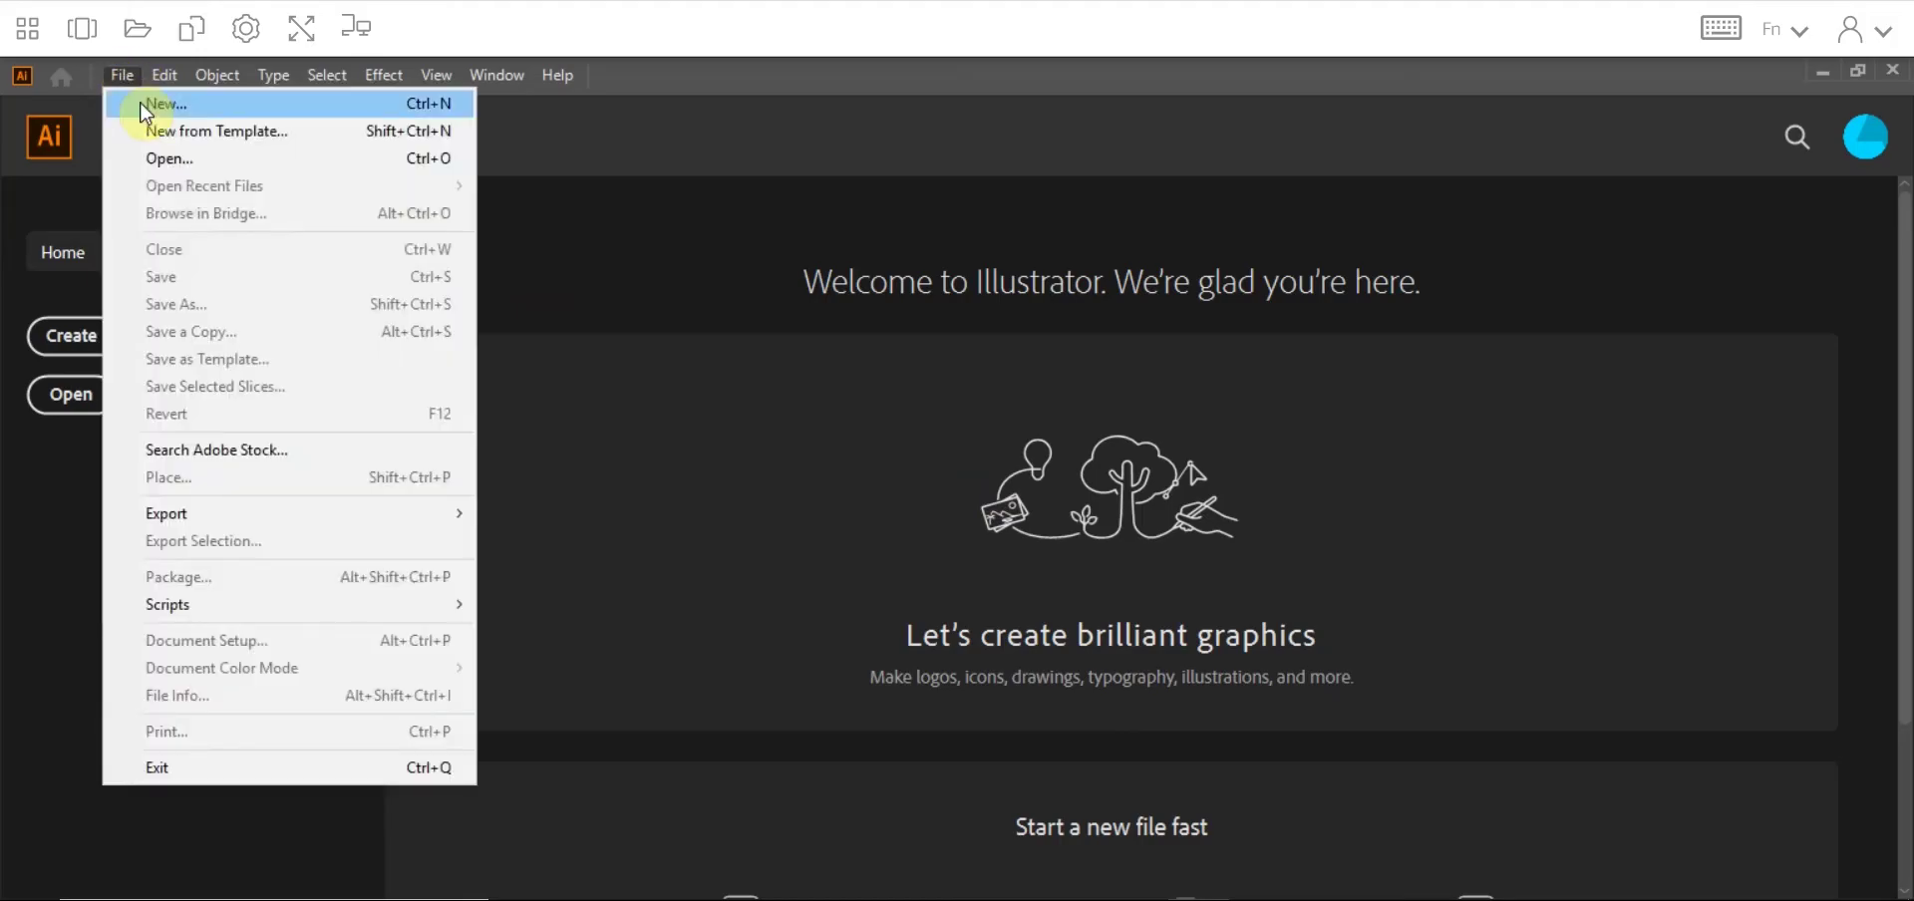
{"action": "left_click", "coordinate": [140, 101]}
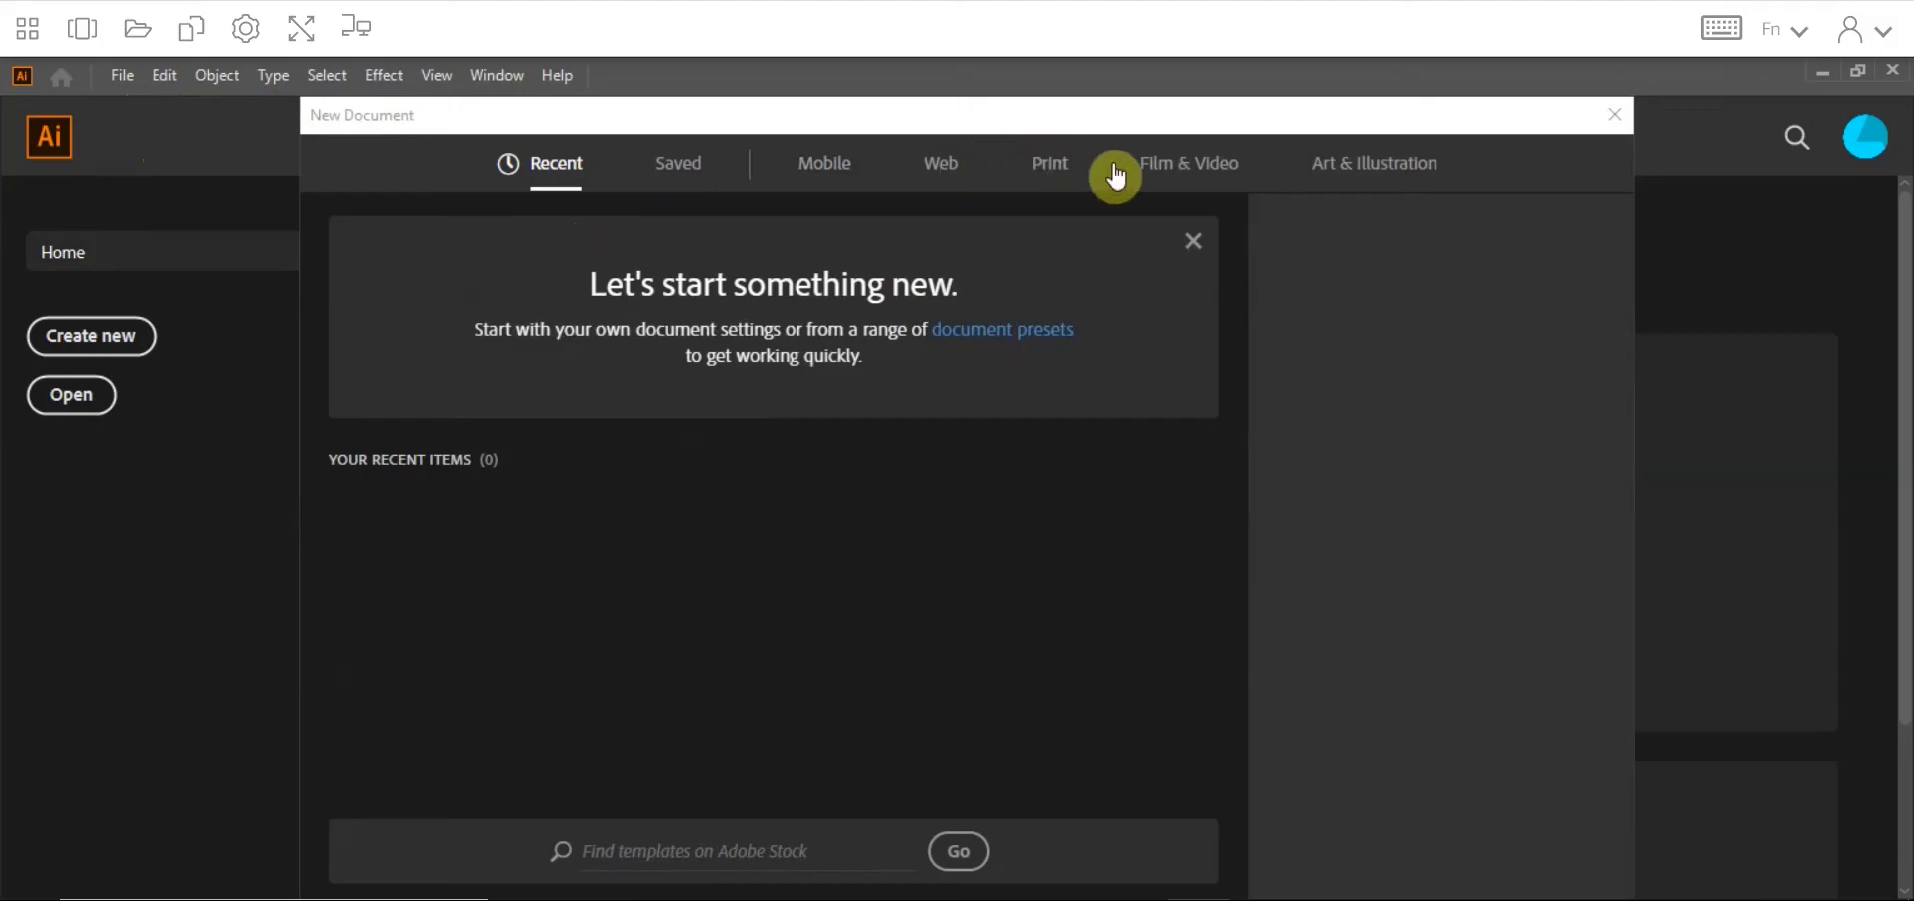
{"action": "left_click", "coordinate": [1369, 171]}
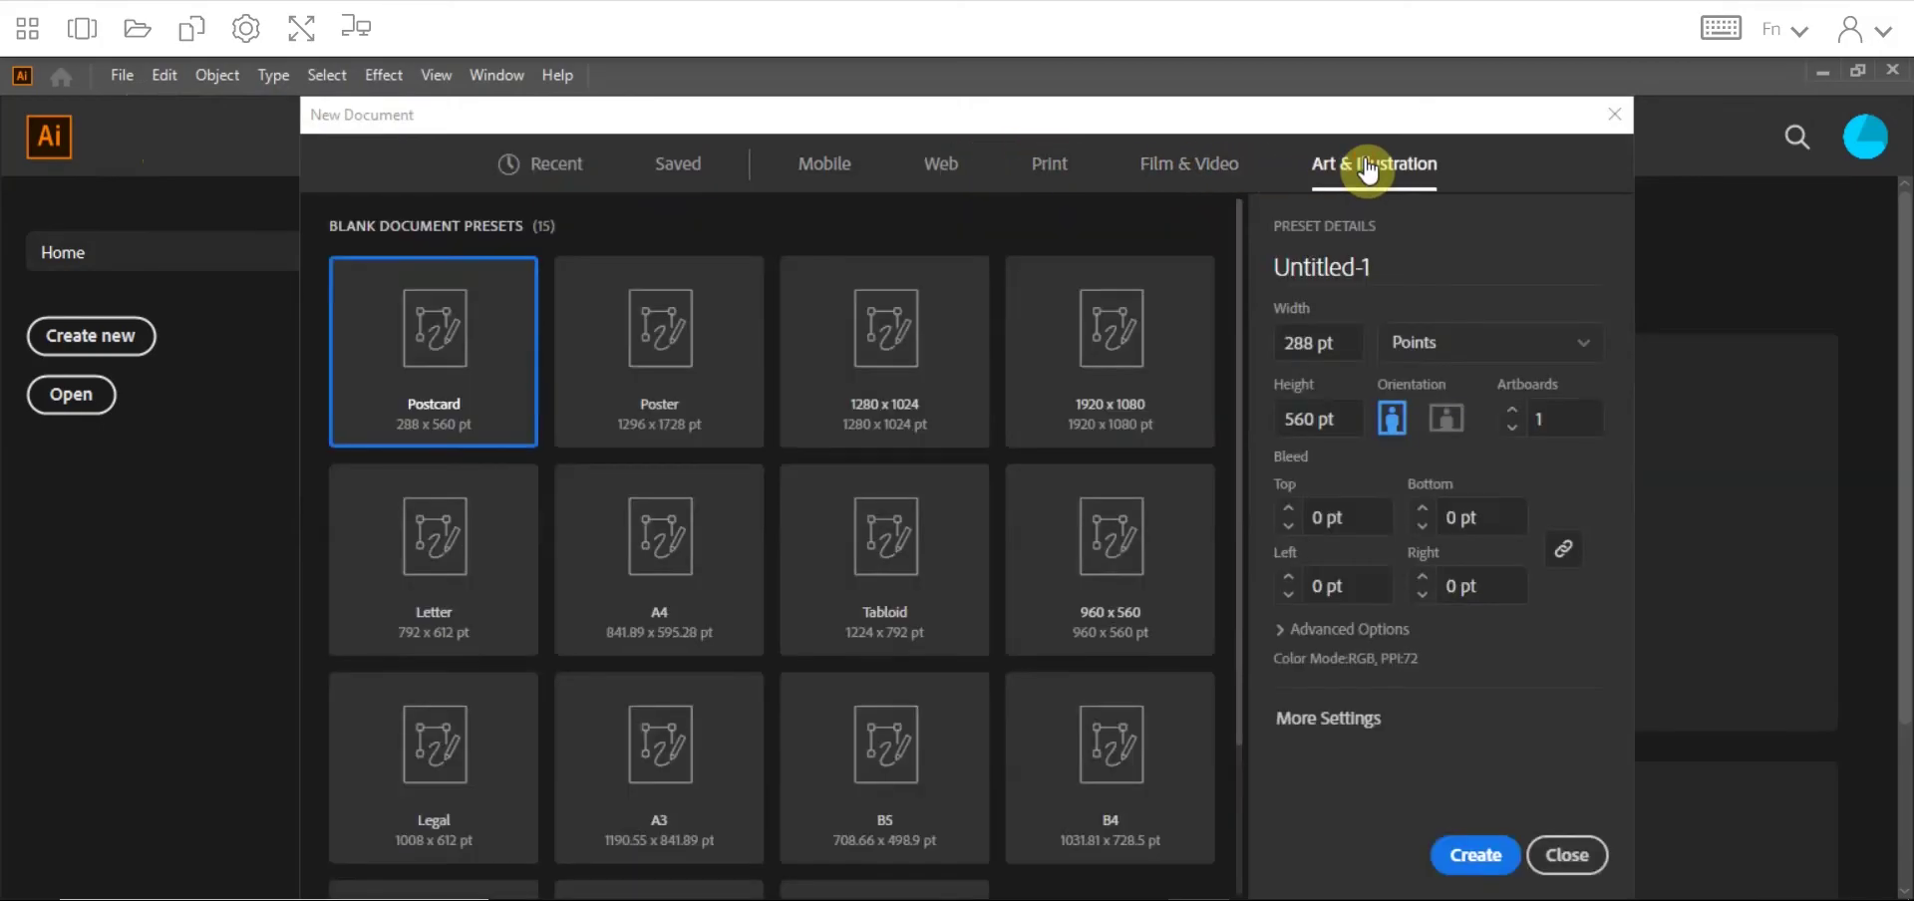
{"action": "left_click", "coordinate": [652, 367]}
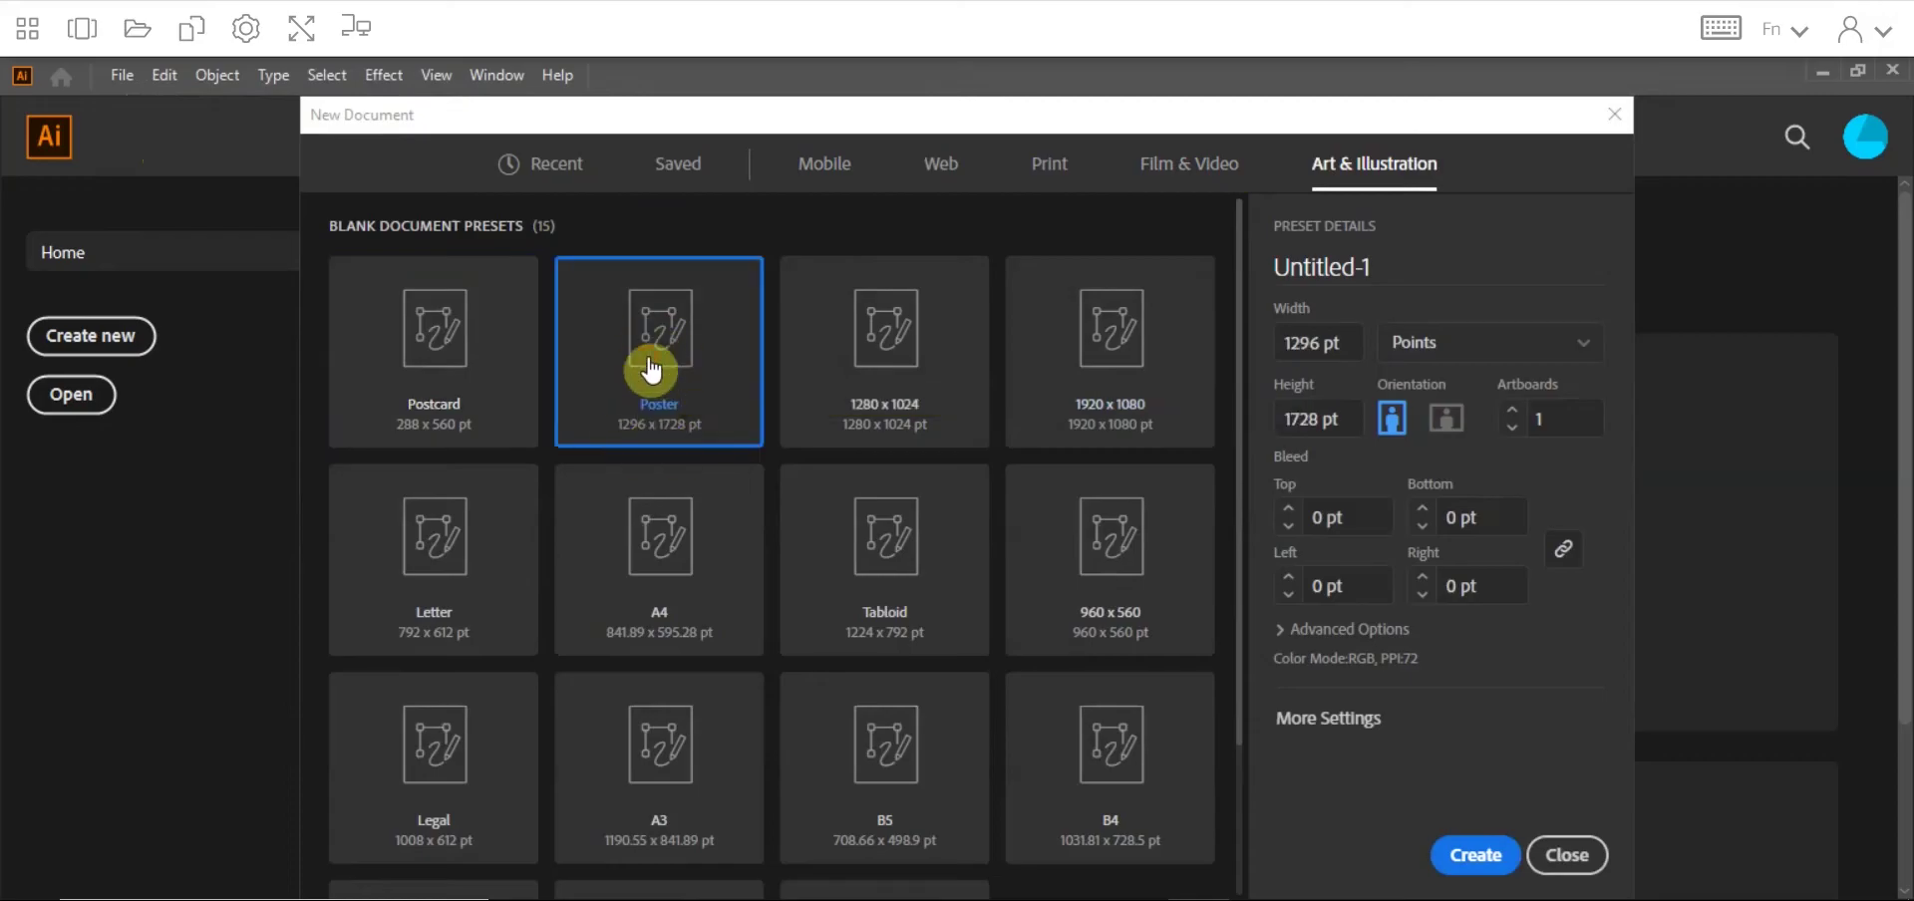
{"action": "double_click", "coordinate": [1316, 264]}
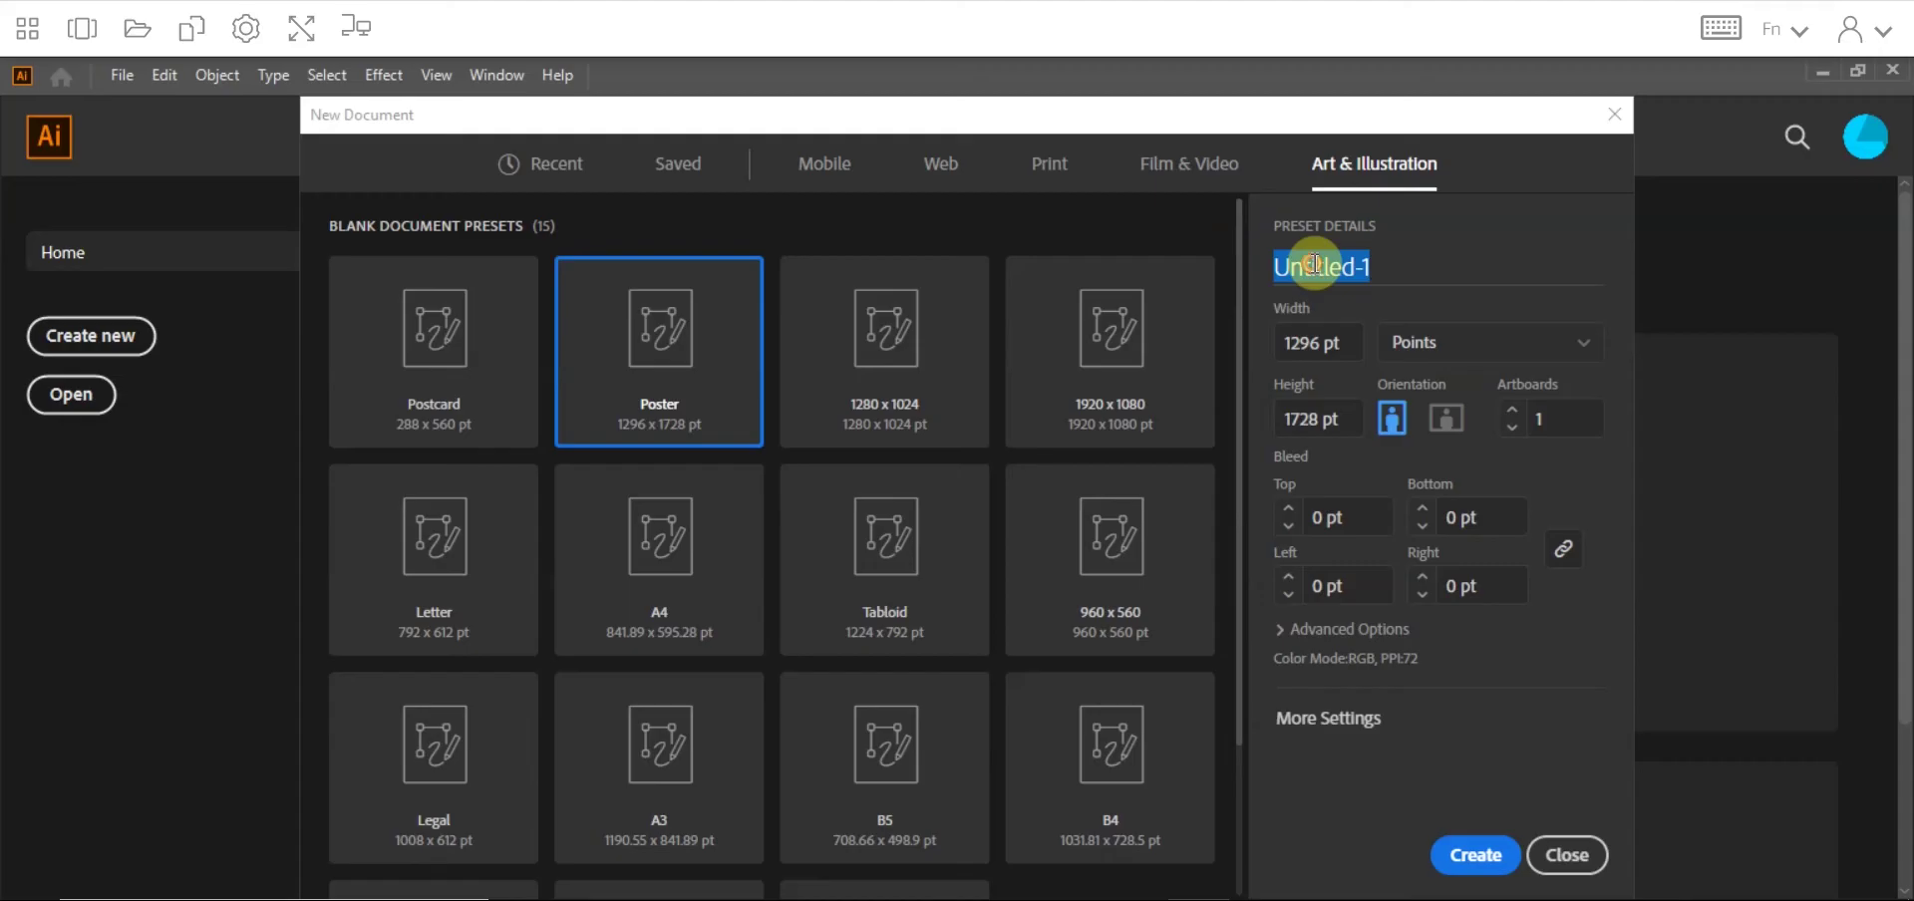
{"action": "type", "text": "Get"}
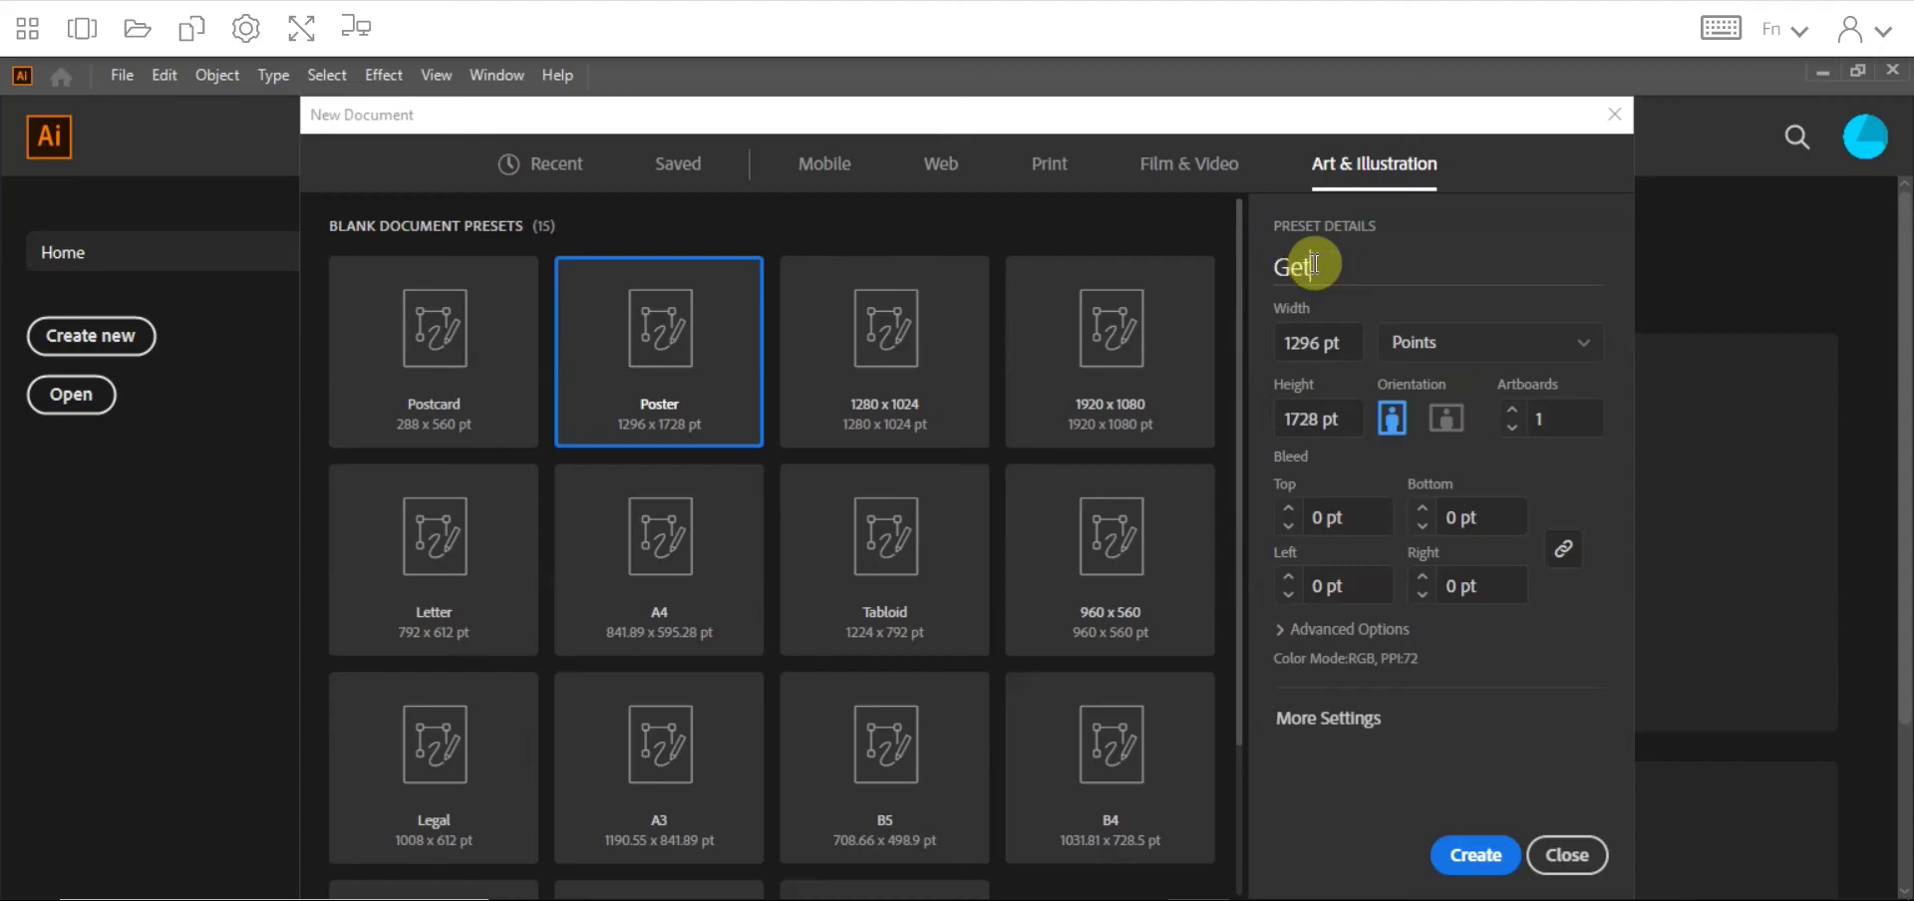
{"action": "type", "text": " the Scoo"}
{"action": "type", "text": "p on"}
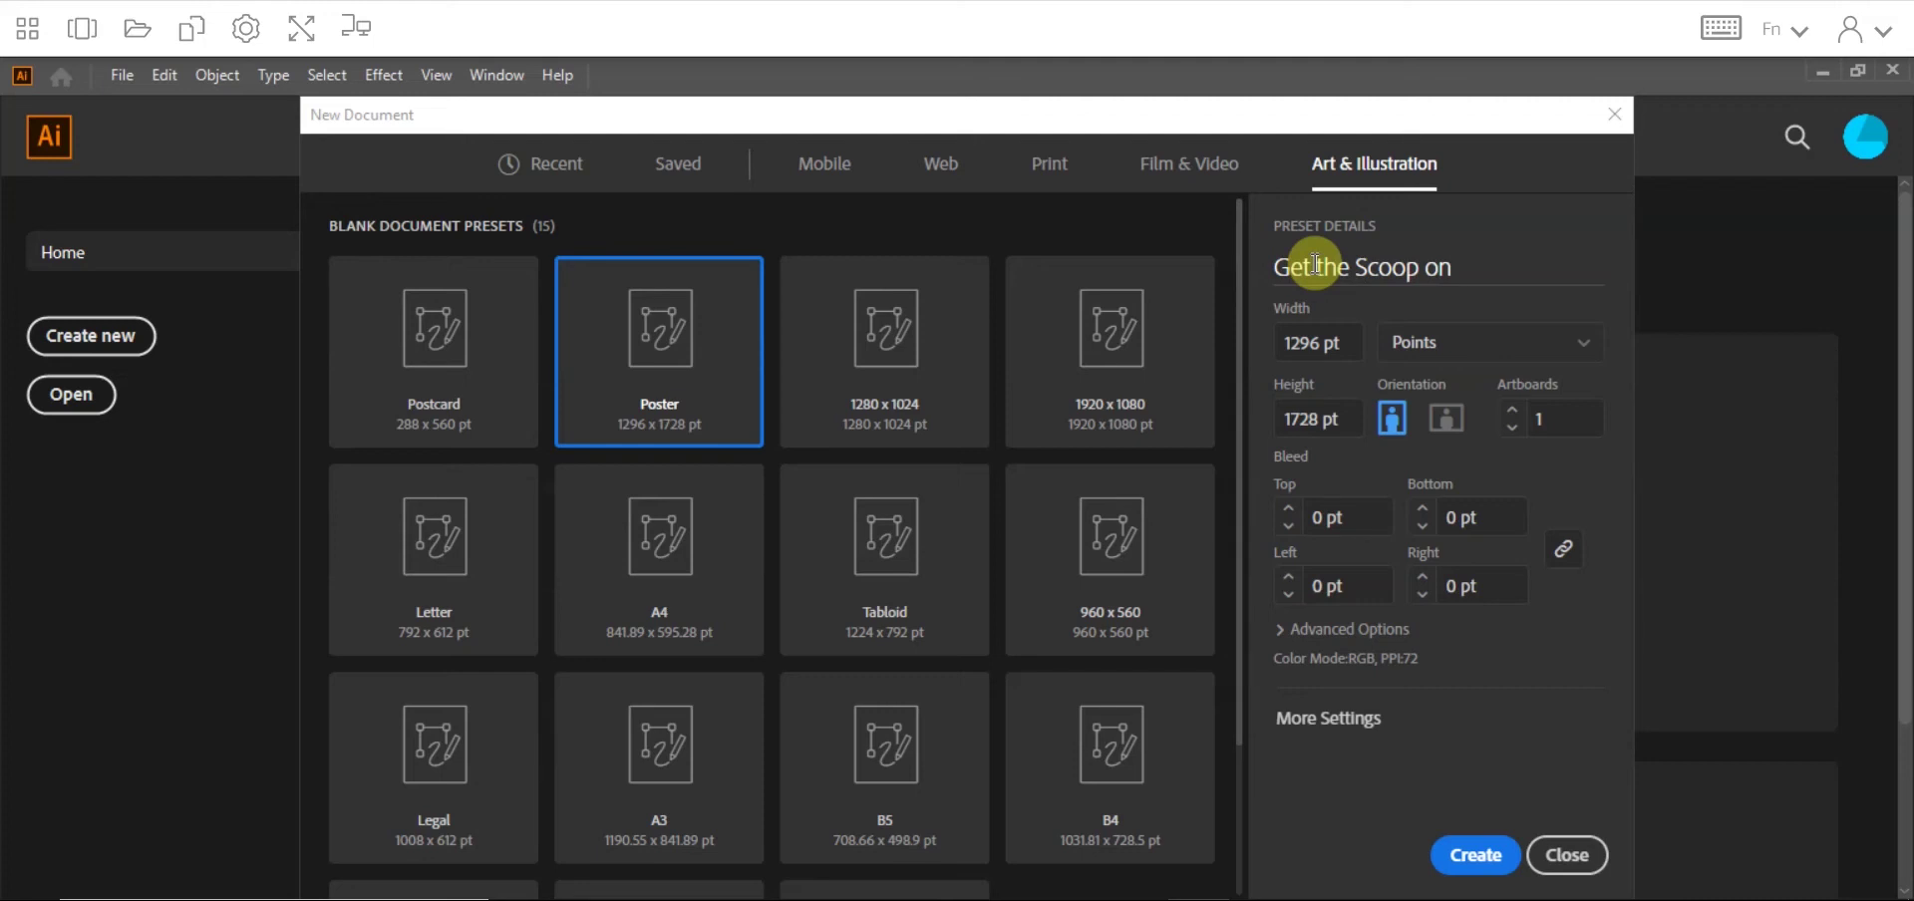
{"action": "type", "text": " Name"}
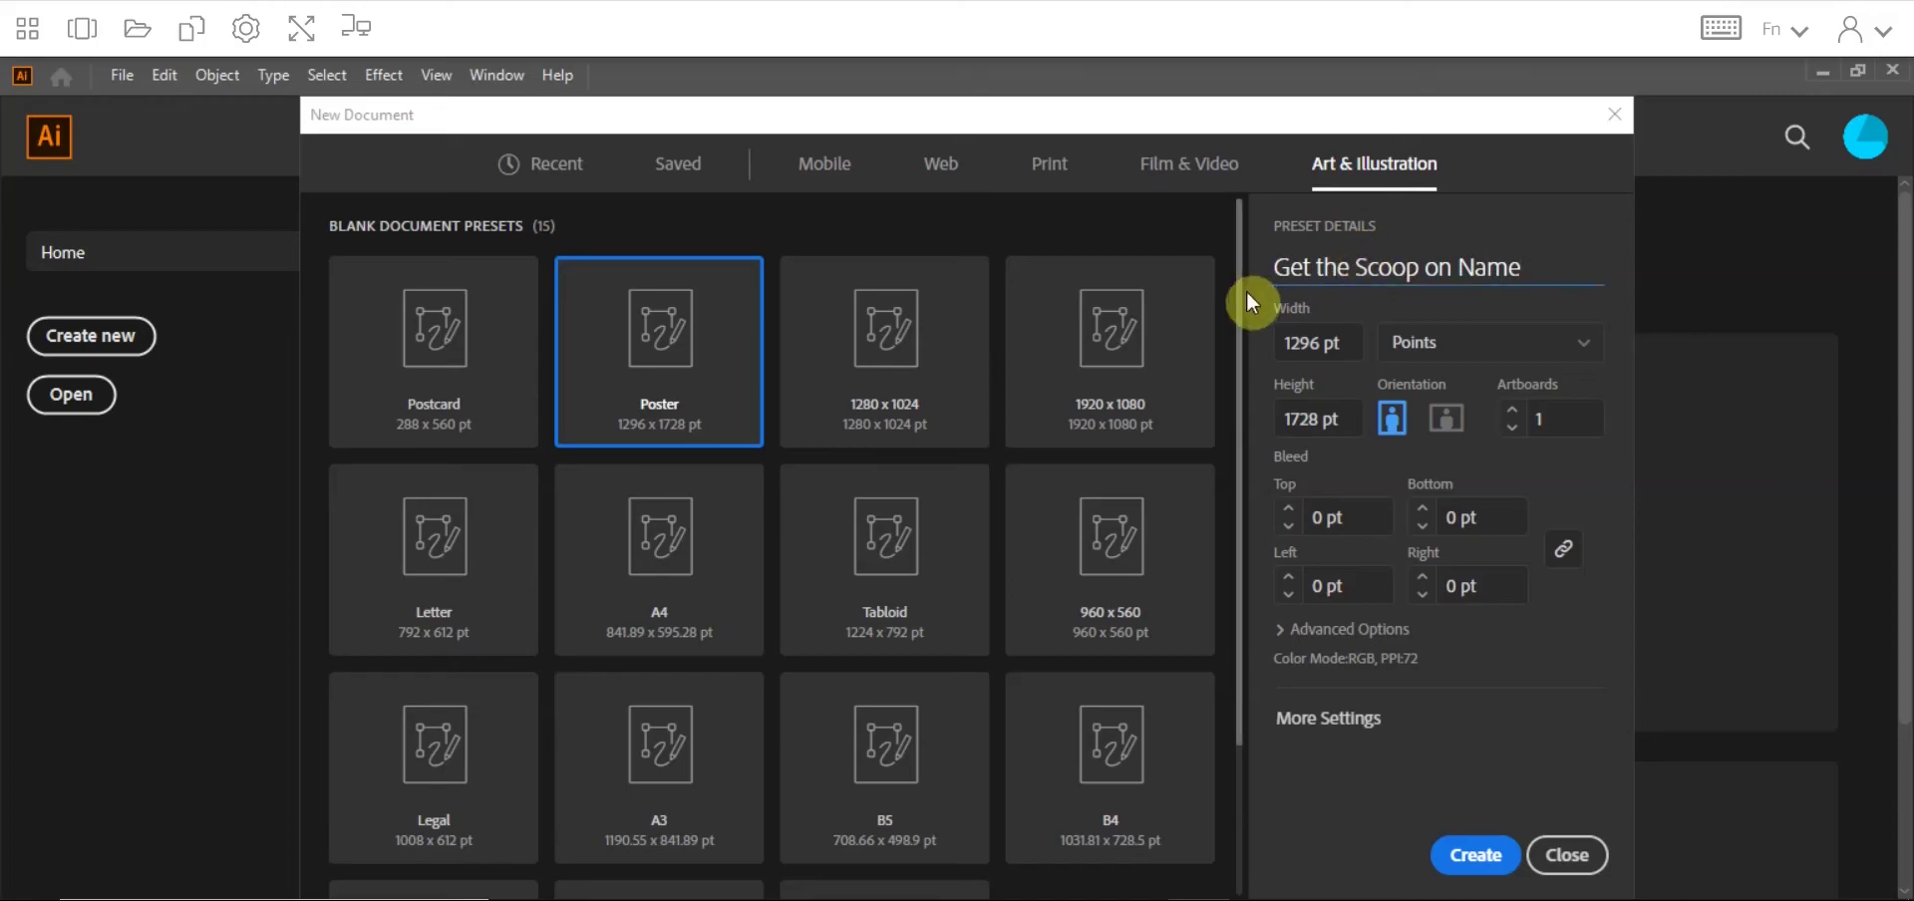
{"action": "left_click", "coordinate": [1477, 870]}
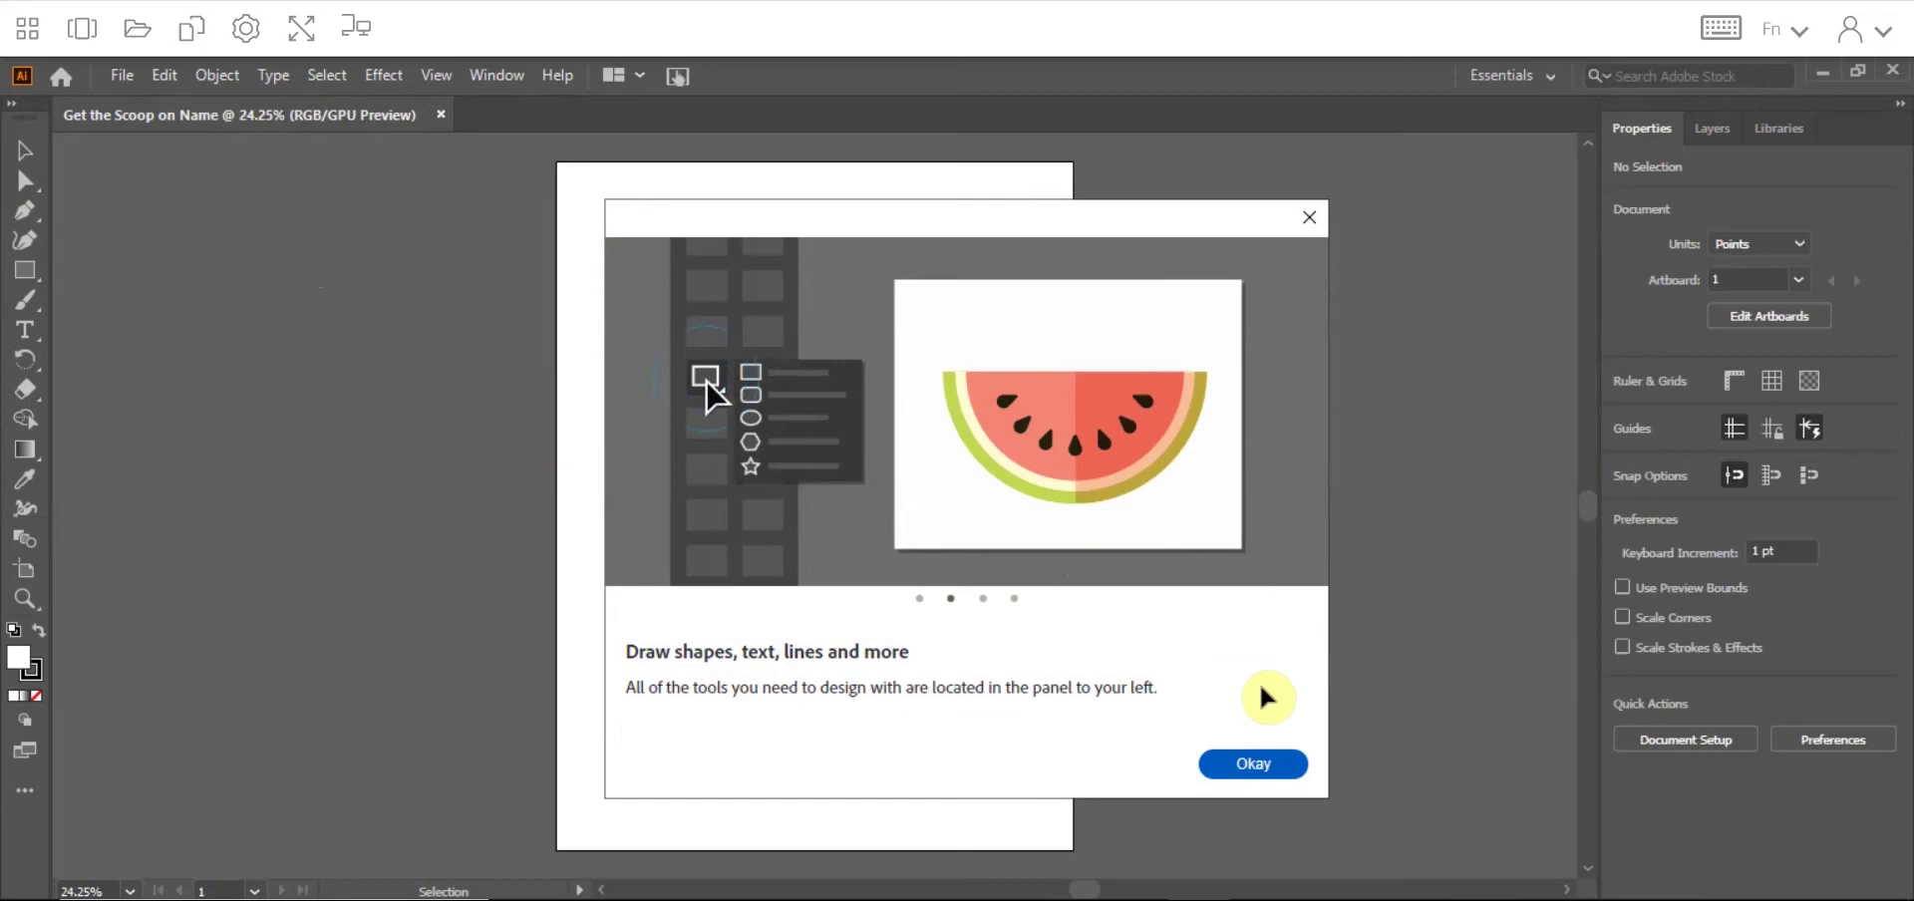
Step: Dismiss the Illustrator welcome tour with Enter
{"action": "key", "text": "Return"}
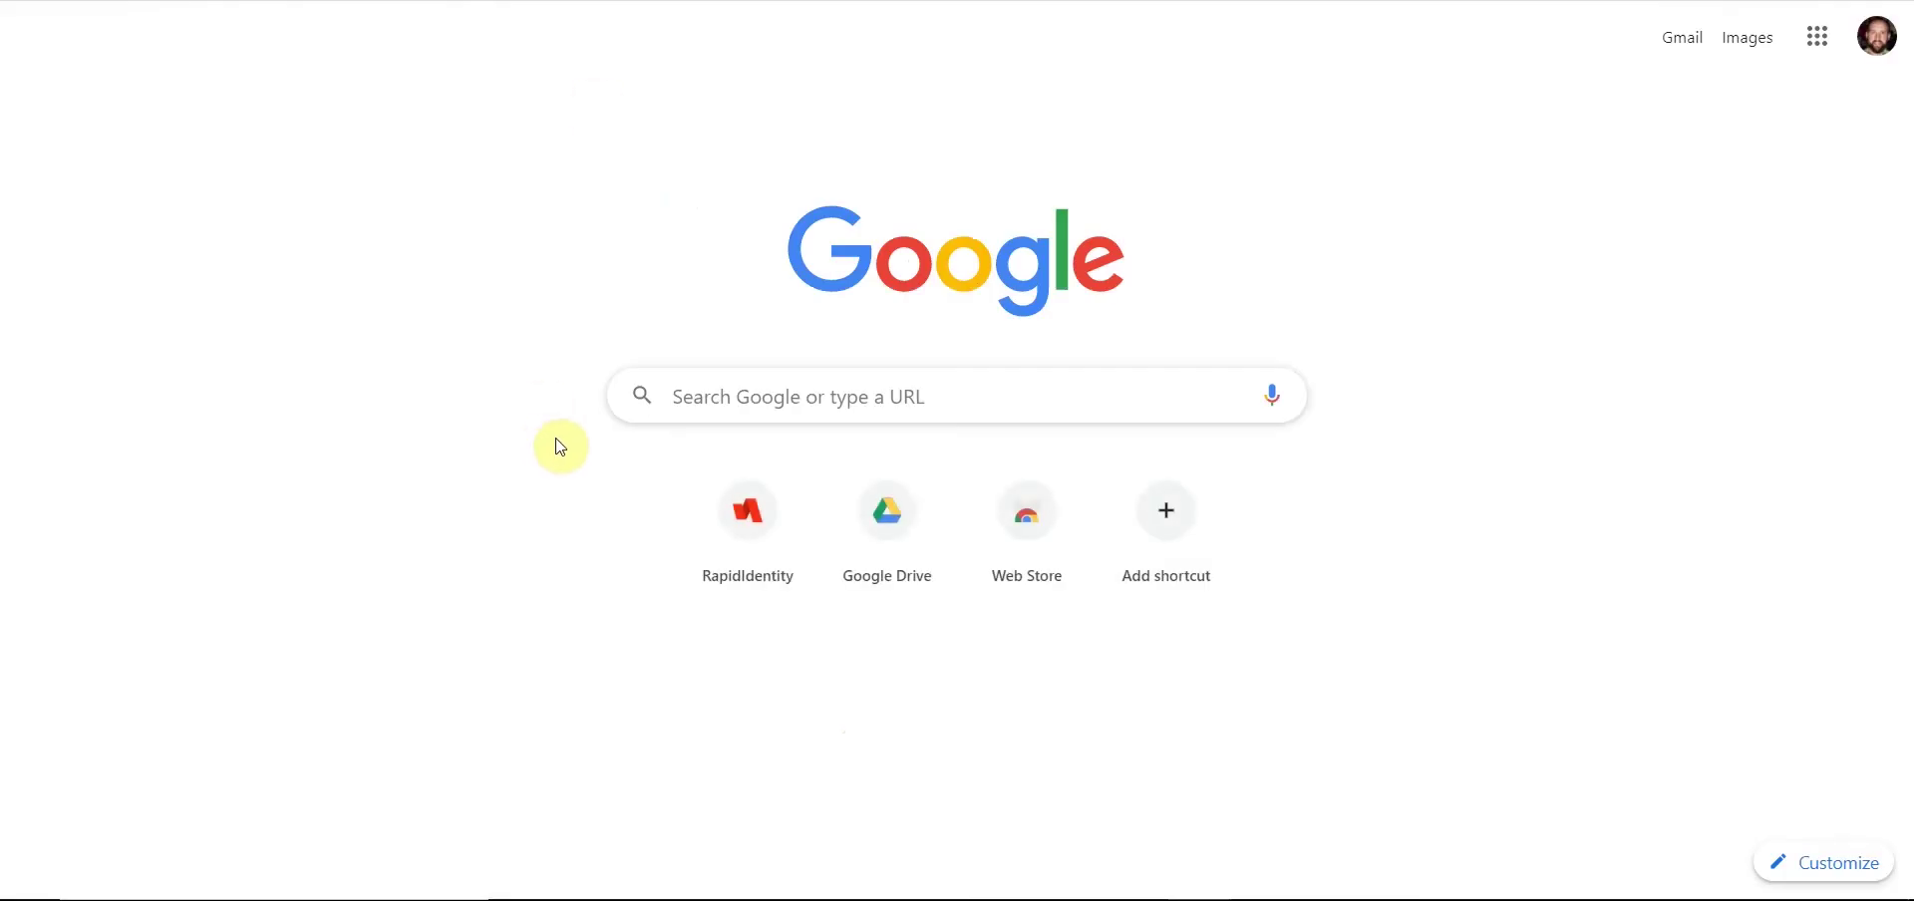
Step: Search Google Images for 'ice cream line art'
{"action": "left_click", "coordinate": [772, 395]}
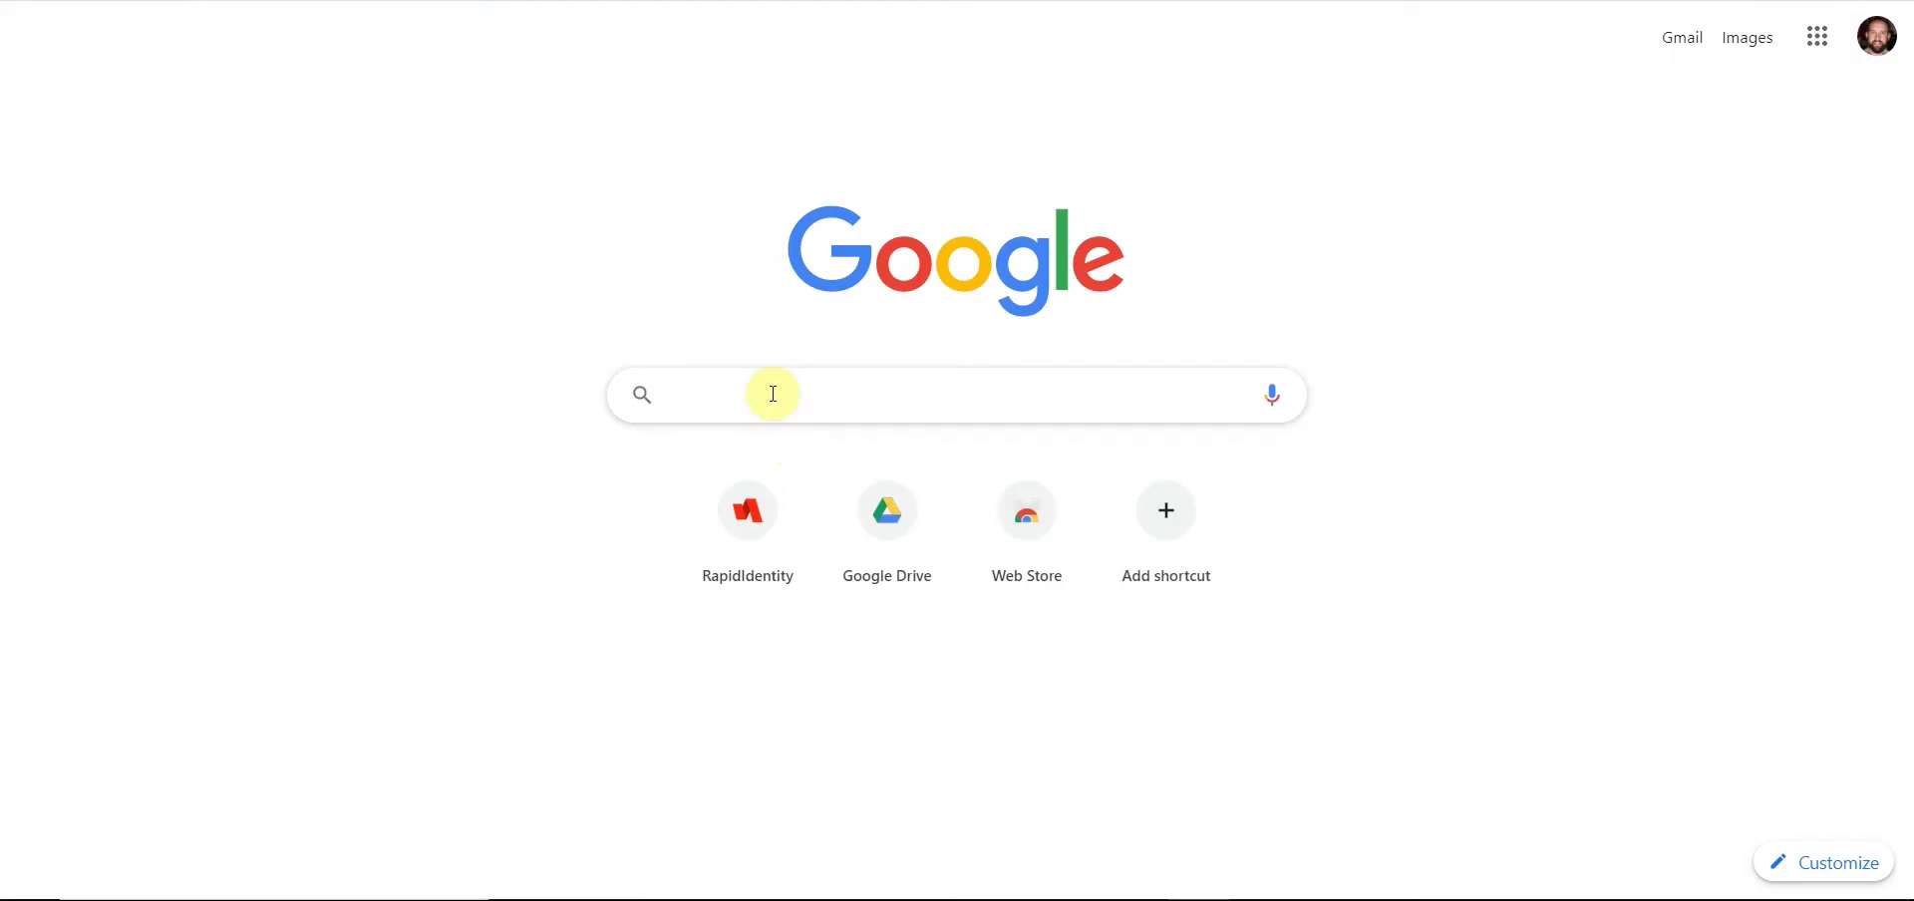
{"action": "type", "text": "ice cream li"}
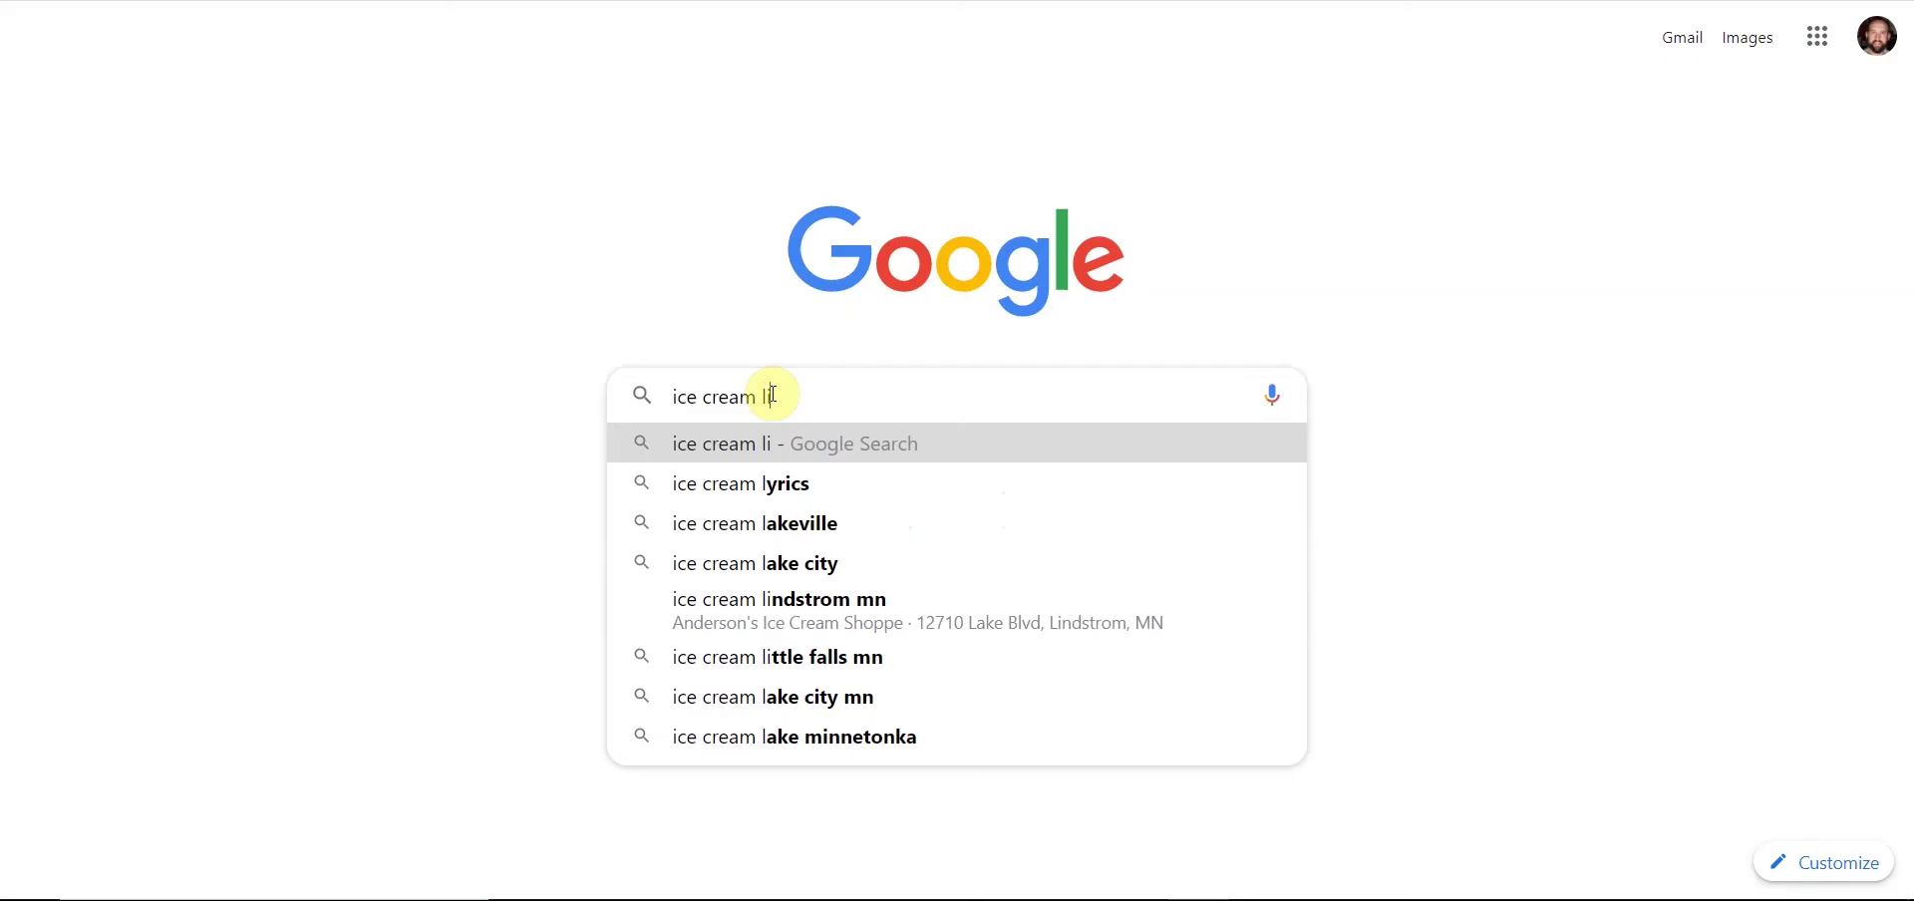
{"action": "type", "text": "ne art"}
{"action": "key", "text": "Return"}
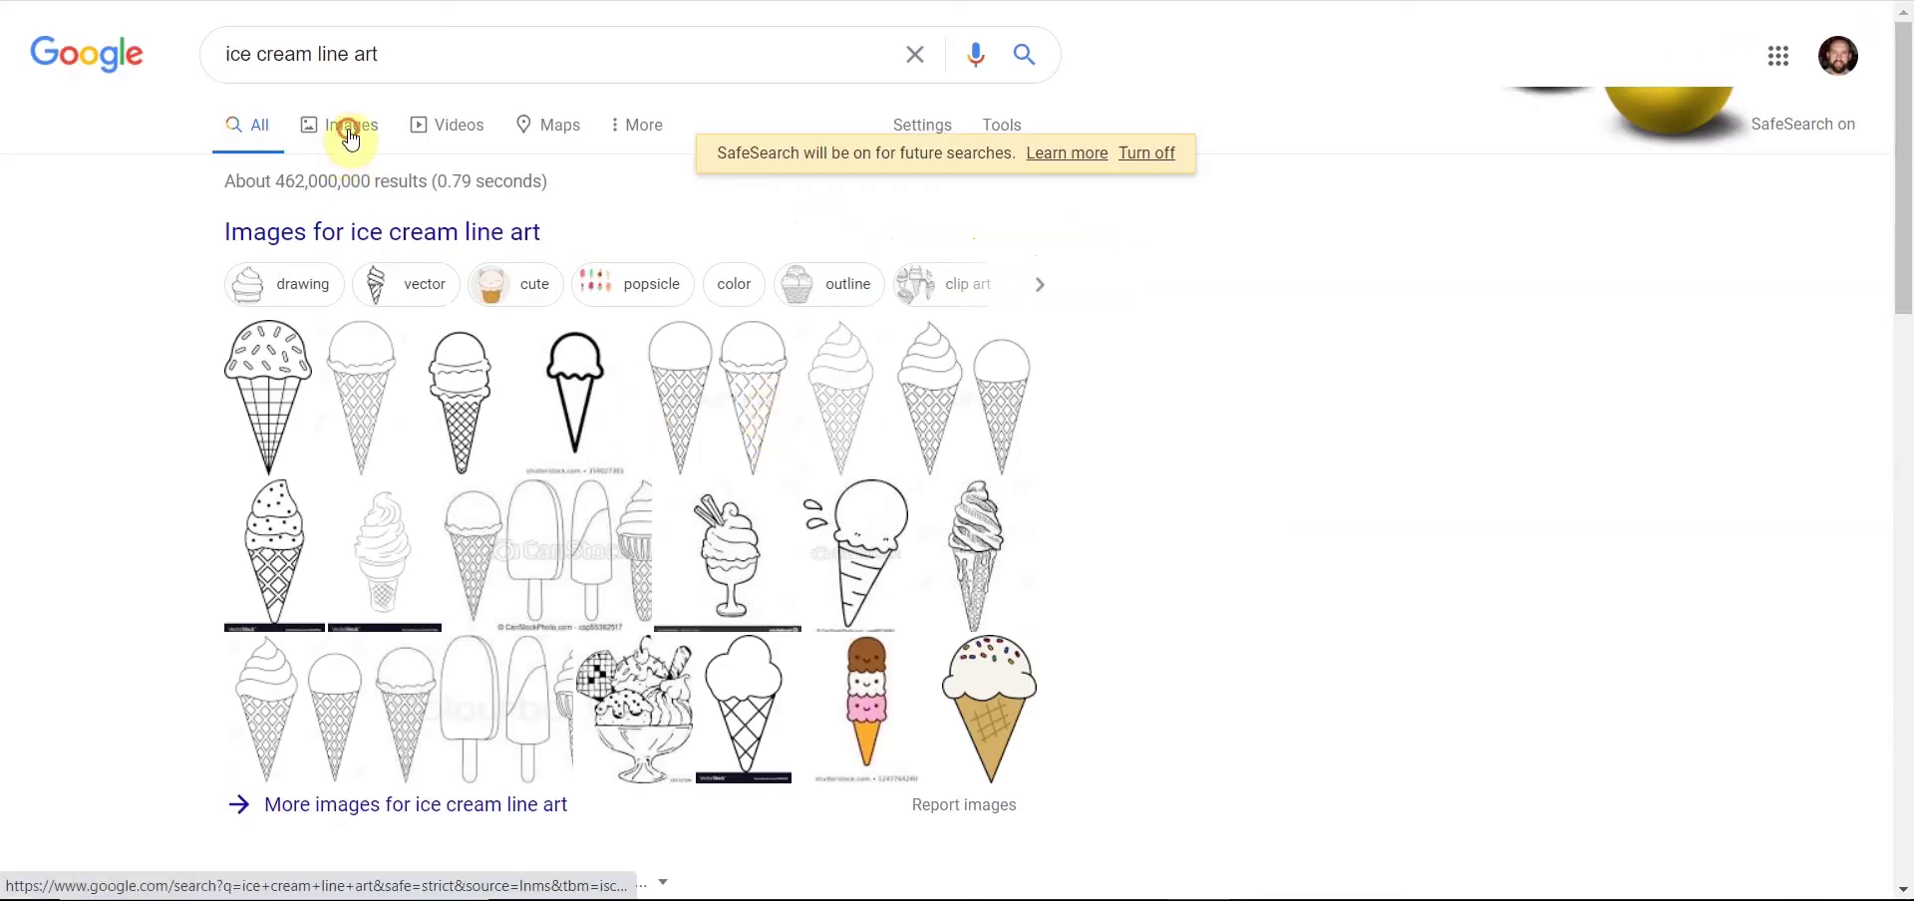
{"action": "left_click", "coordinate": [339, 124]}
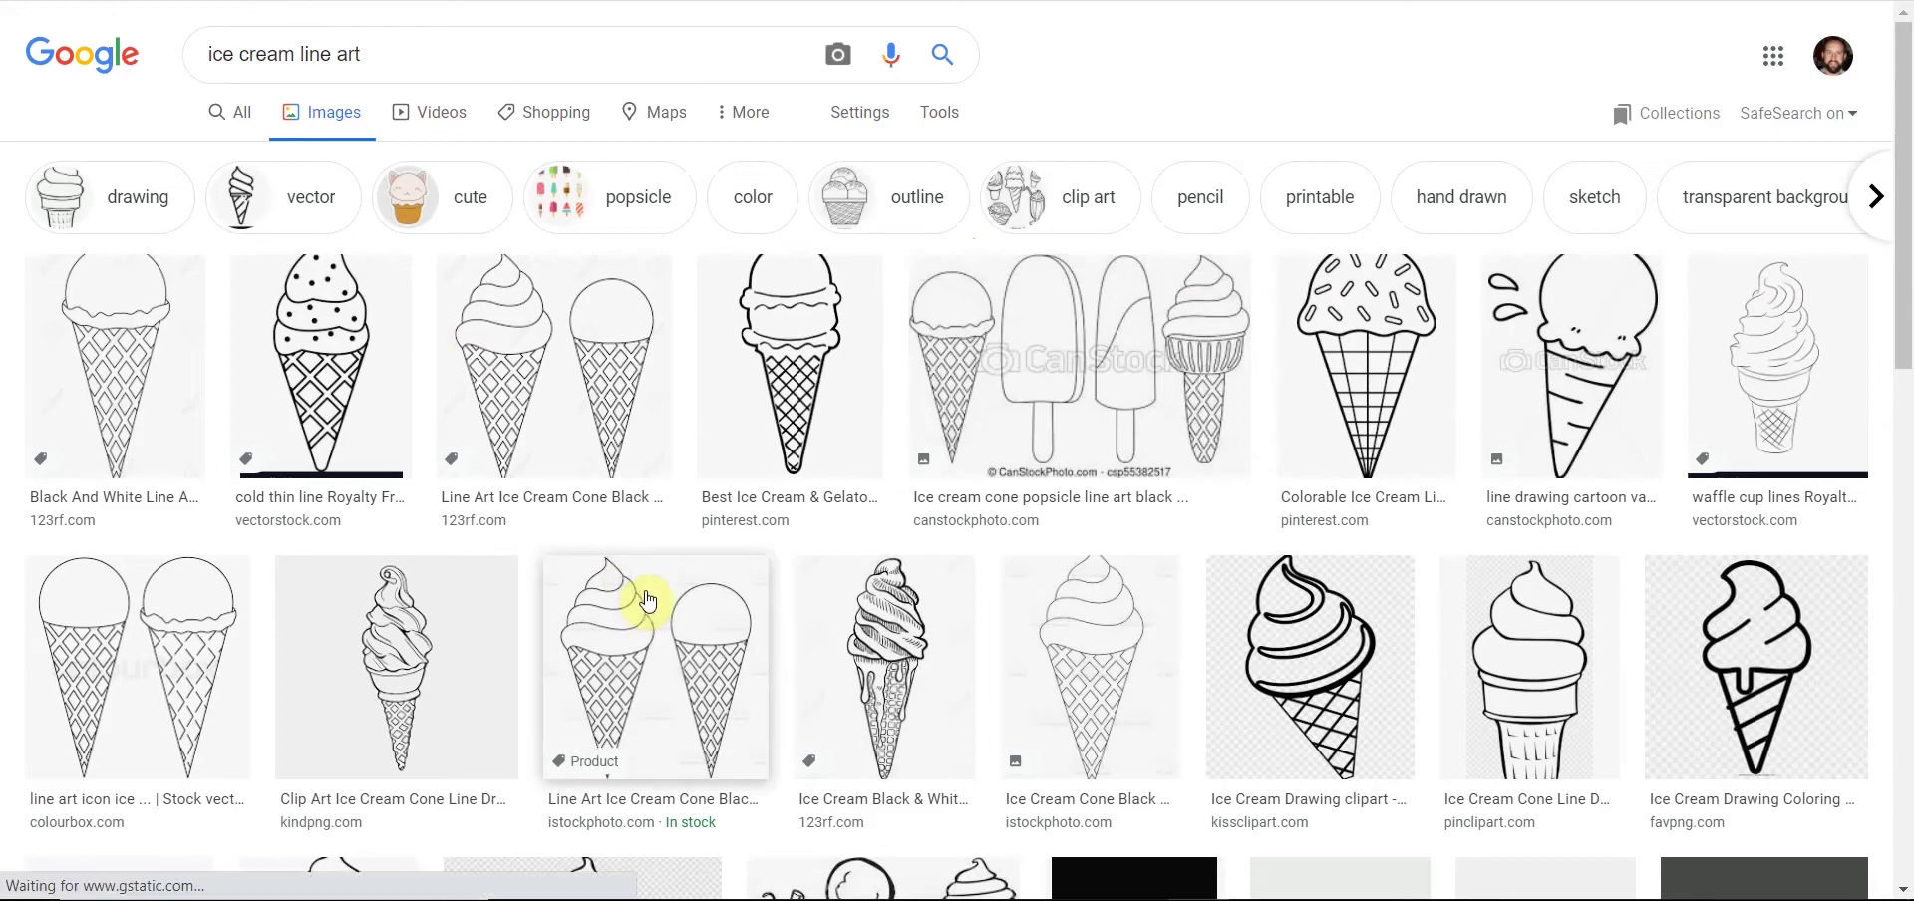
Step: Scroll down through the ice cream line art image results
{"action": "scroll", "coordinate": [1396, 340], "scroll_direction": "down", "scroll_amount": 3}
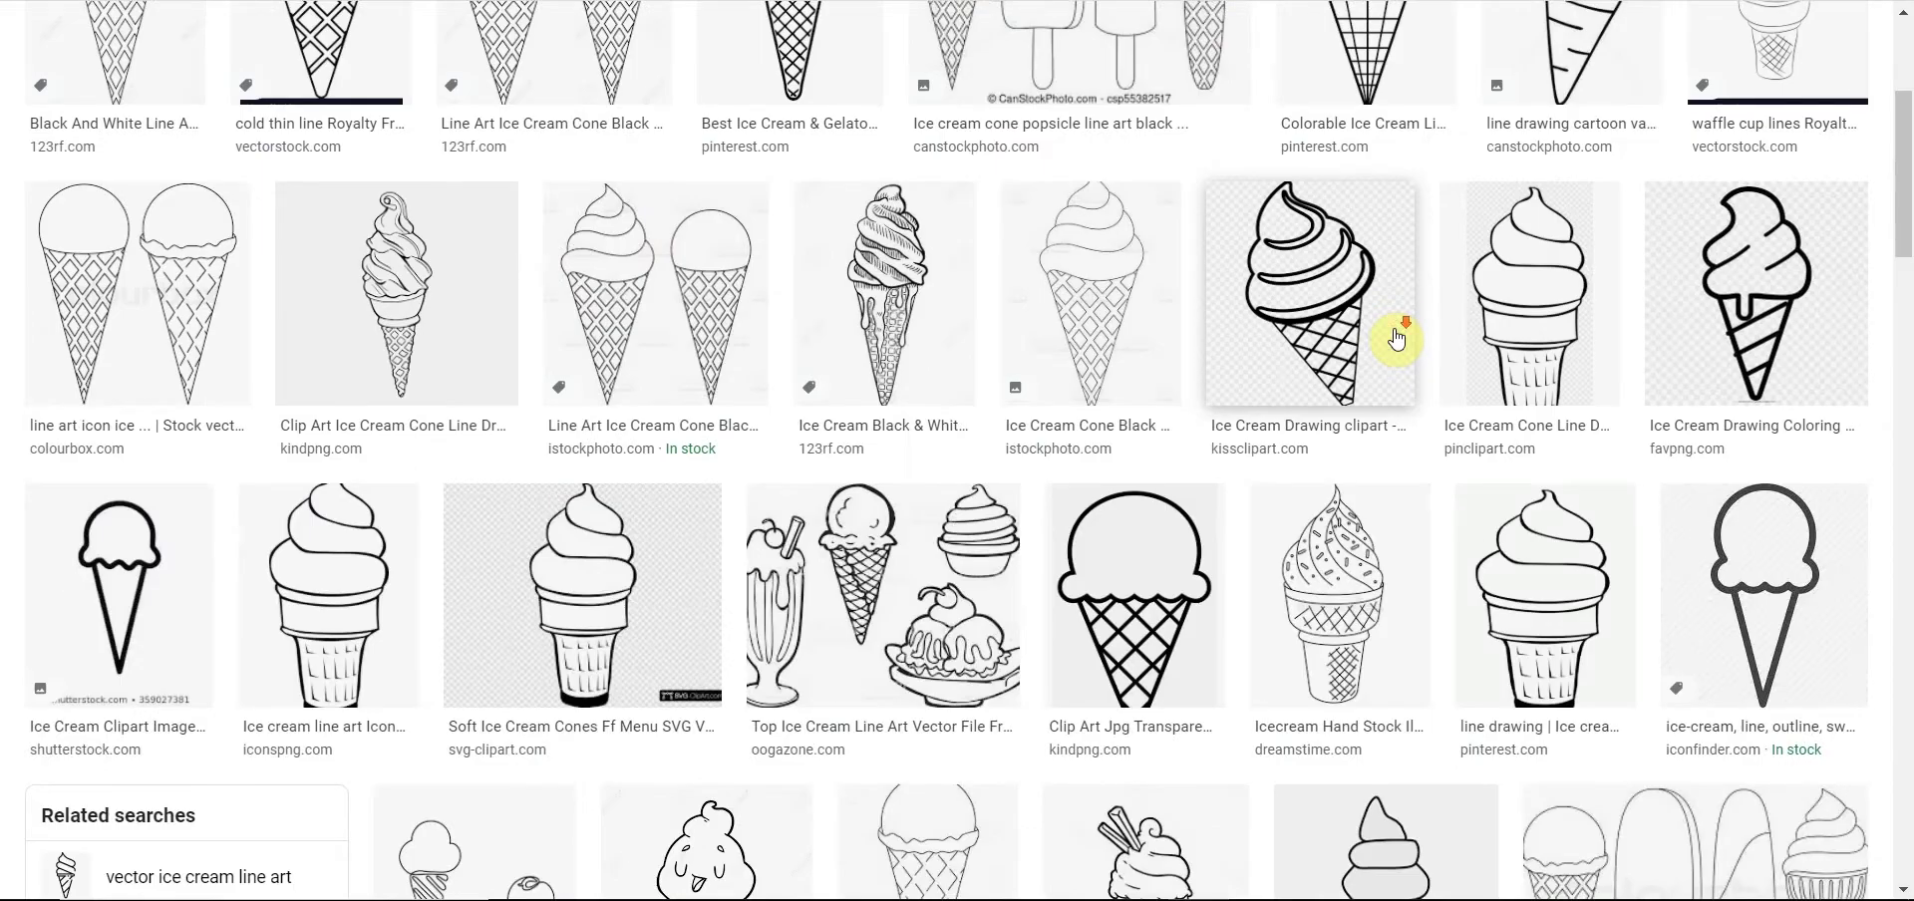
{"action": "scroll", "coordinate": [1396, 340], "scroll_direction": "down", "scroll_amount": 3}
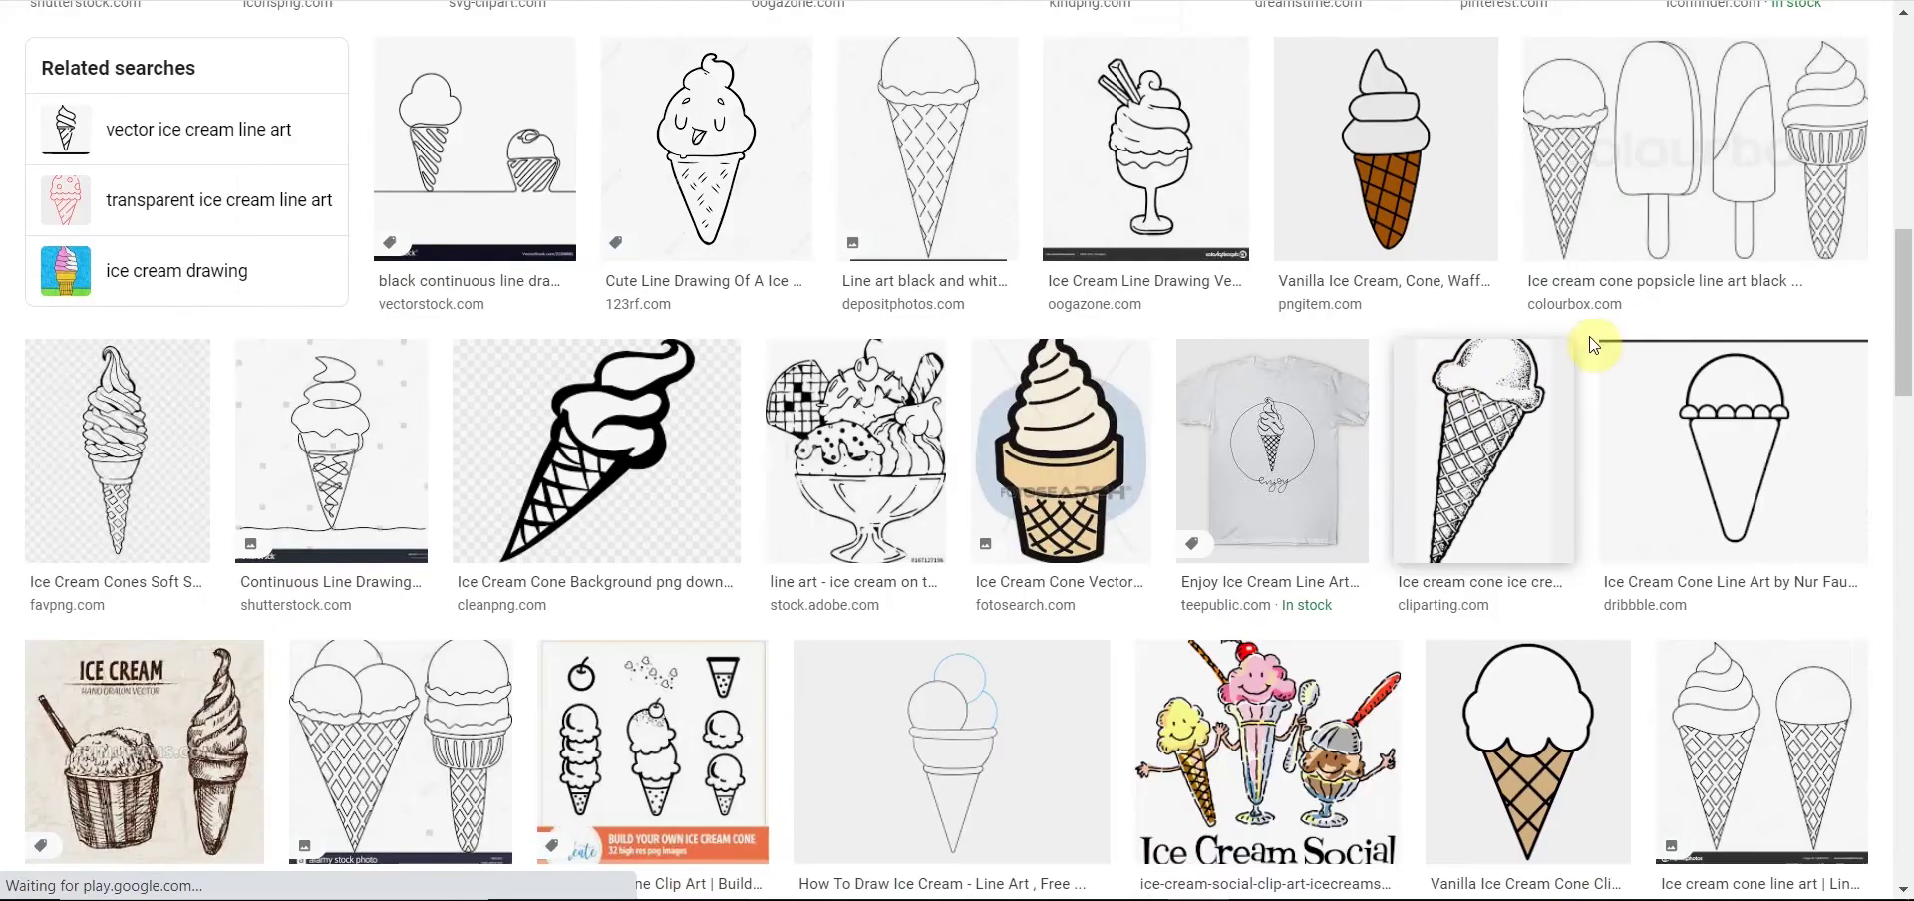
{"action": "scroll", "coordinate": [1395, 334], "scroll_direction": "down", "scroll_amount": 3}
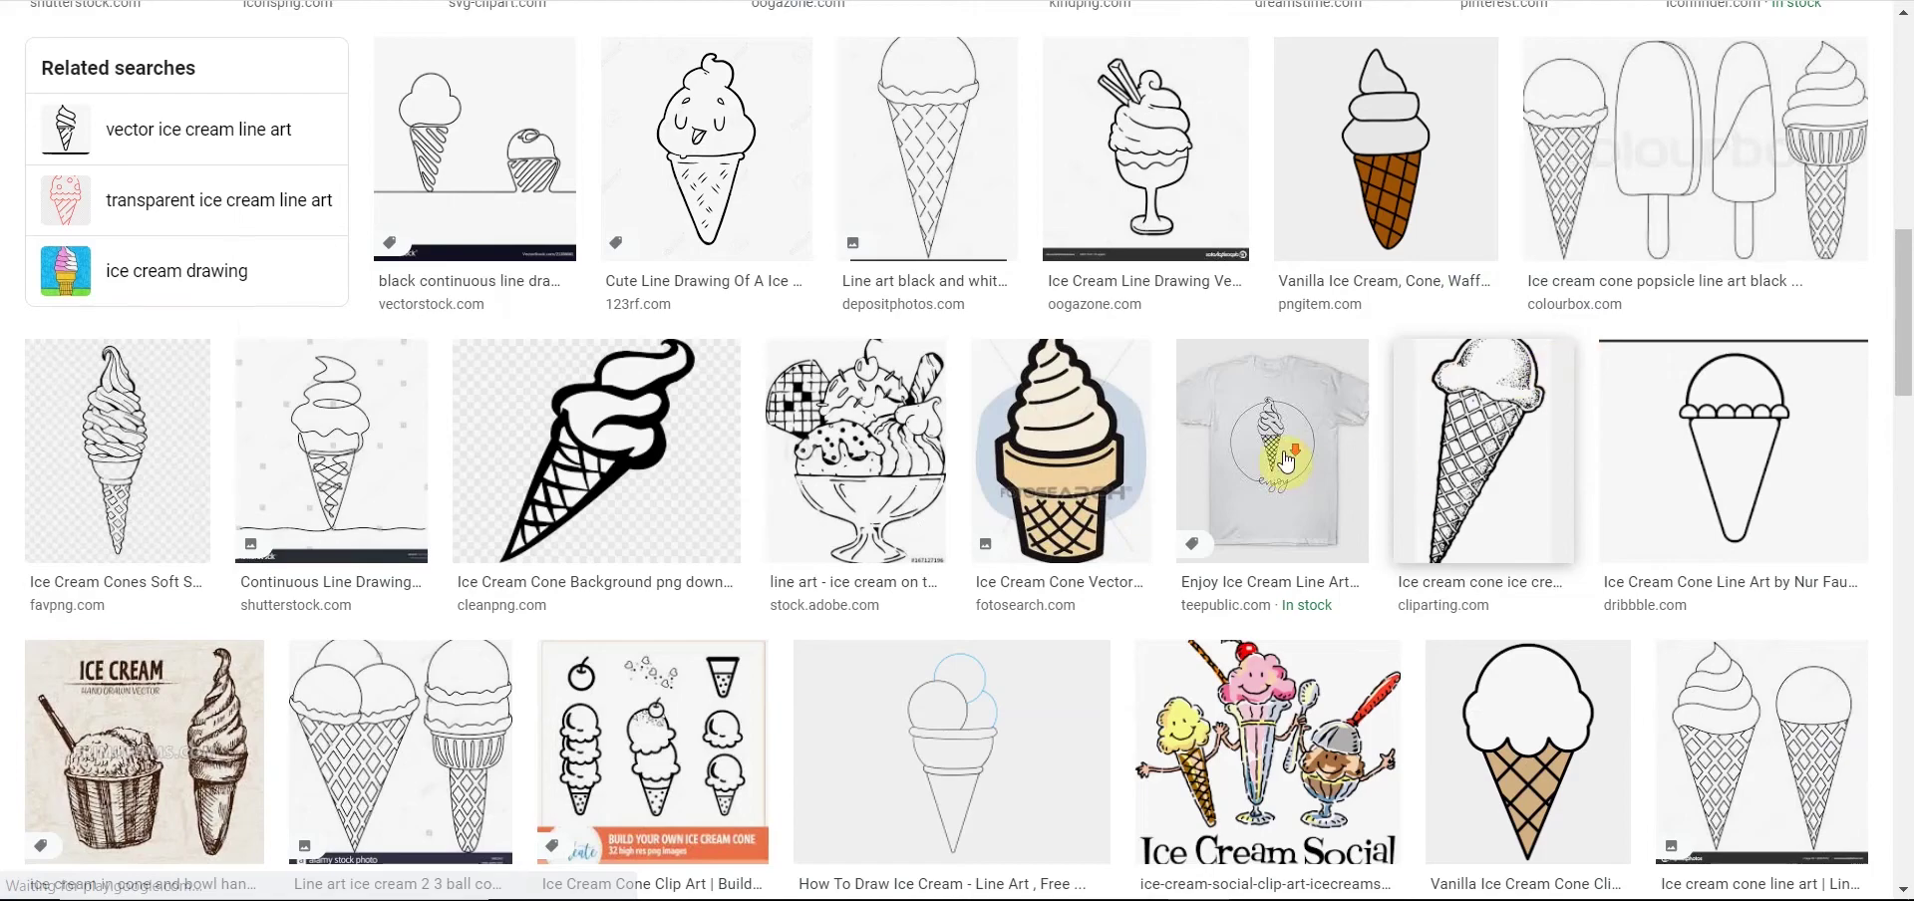
{"action": "scroll", "coordinate": [1286, 459], "scroll_direction": "down", "scroll_amount": 6}
{"action": "scroll", "coordinate": [1285, 459], "scroll_direction": "down", "scroll_amount": 4}
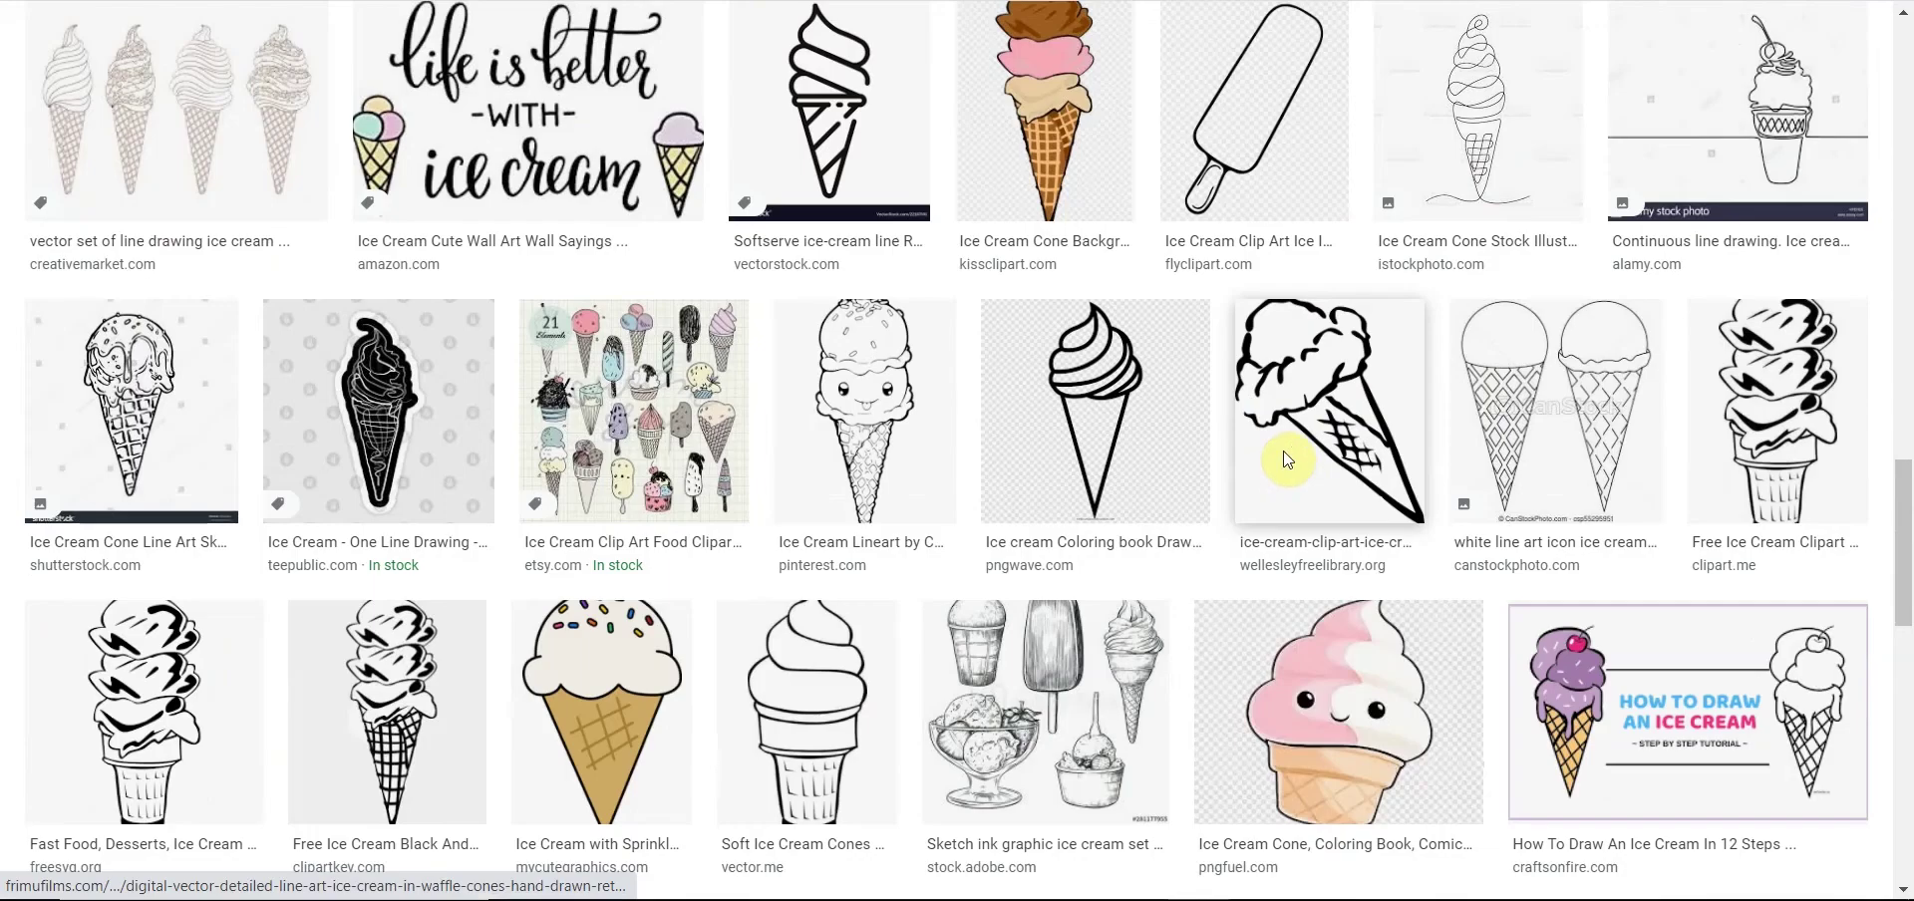
{"action": "scroll", "coordinate": [1286, 458], "scroll_direction": "down", "scroll_amount": 5}
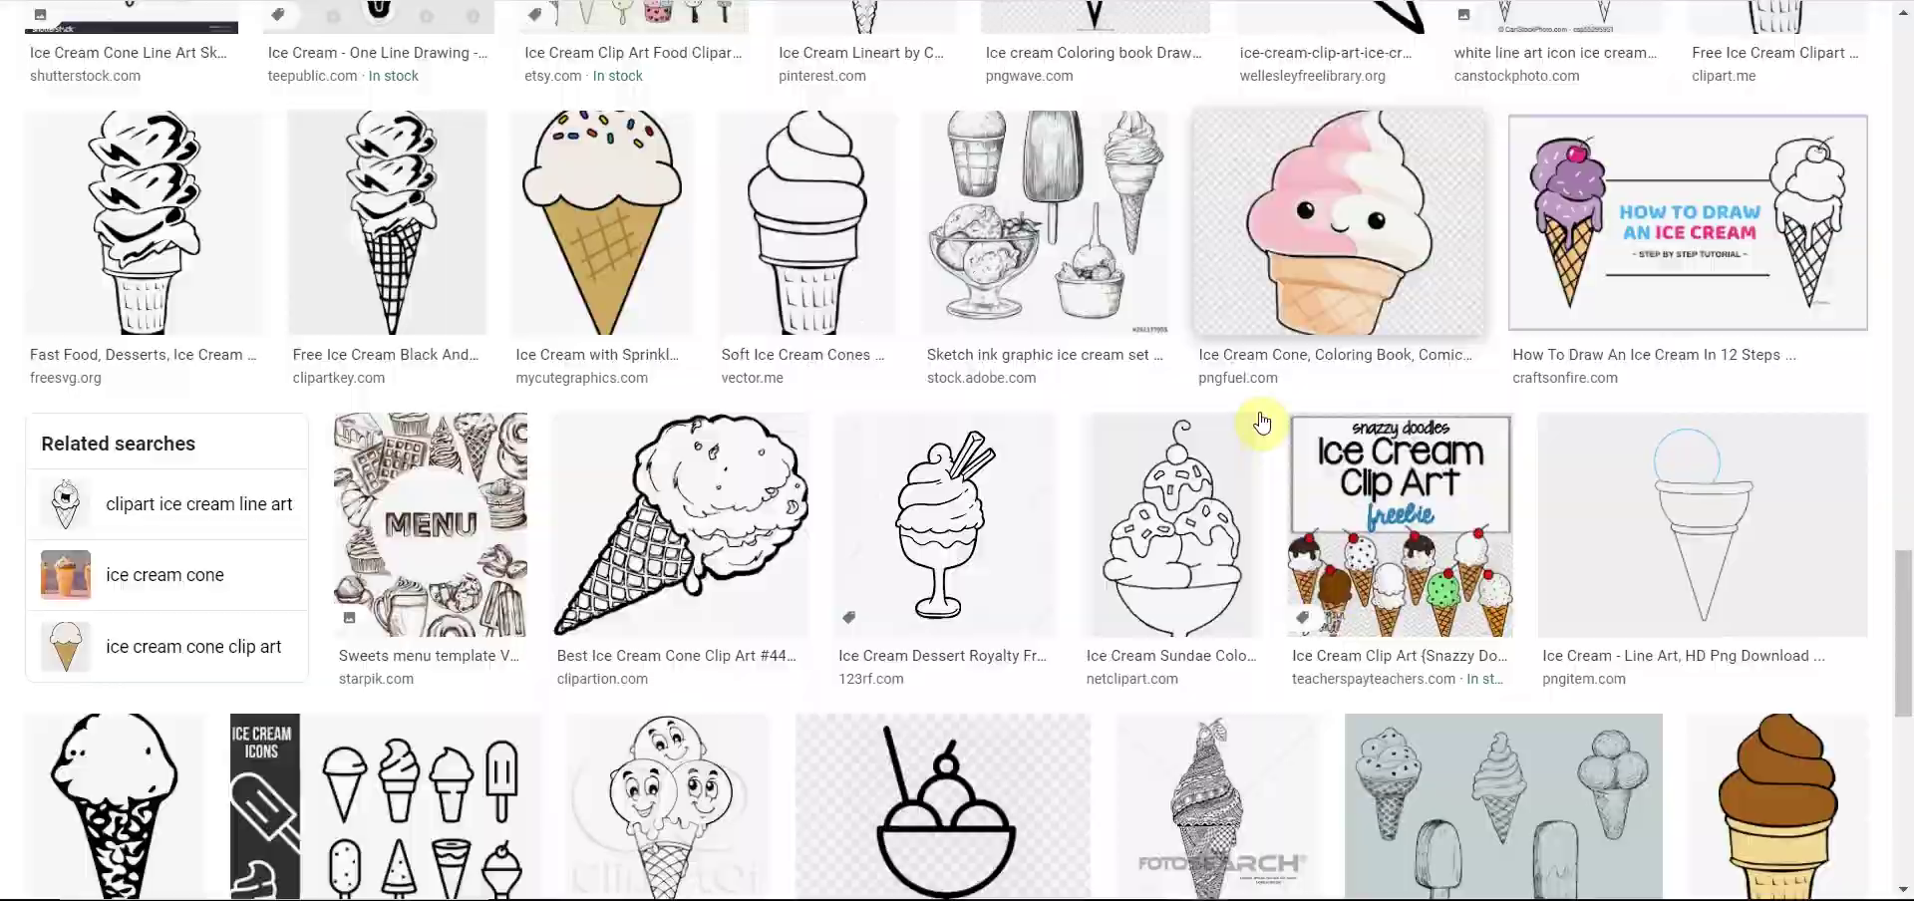
{"action": "scroll", "coordinate": [1258, 429], "scroll_direction": "down", "scroll_amount": 3}
{"action": "scroll", "coordinate": [1259, 428], "scroll_direction": "down", "scroll_amount": 2}
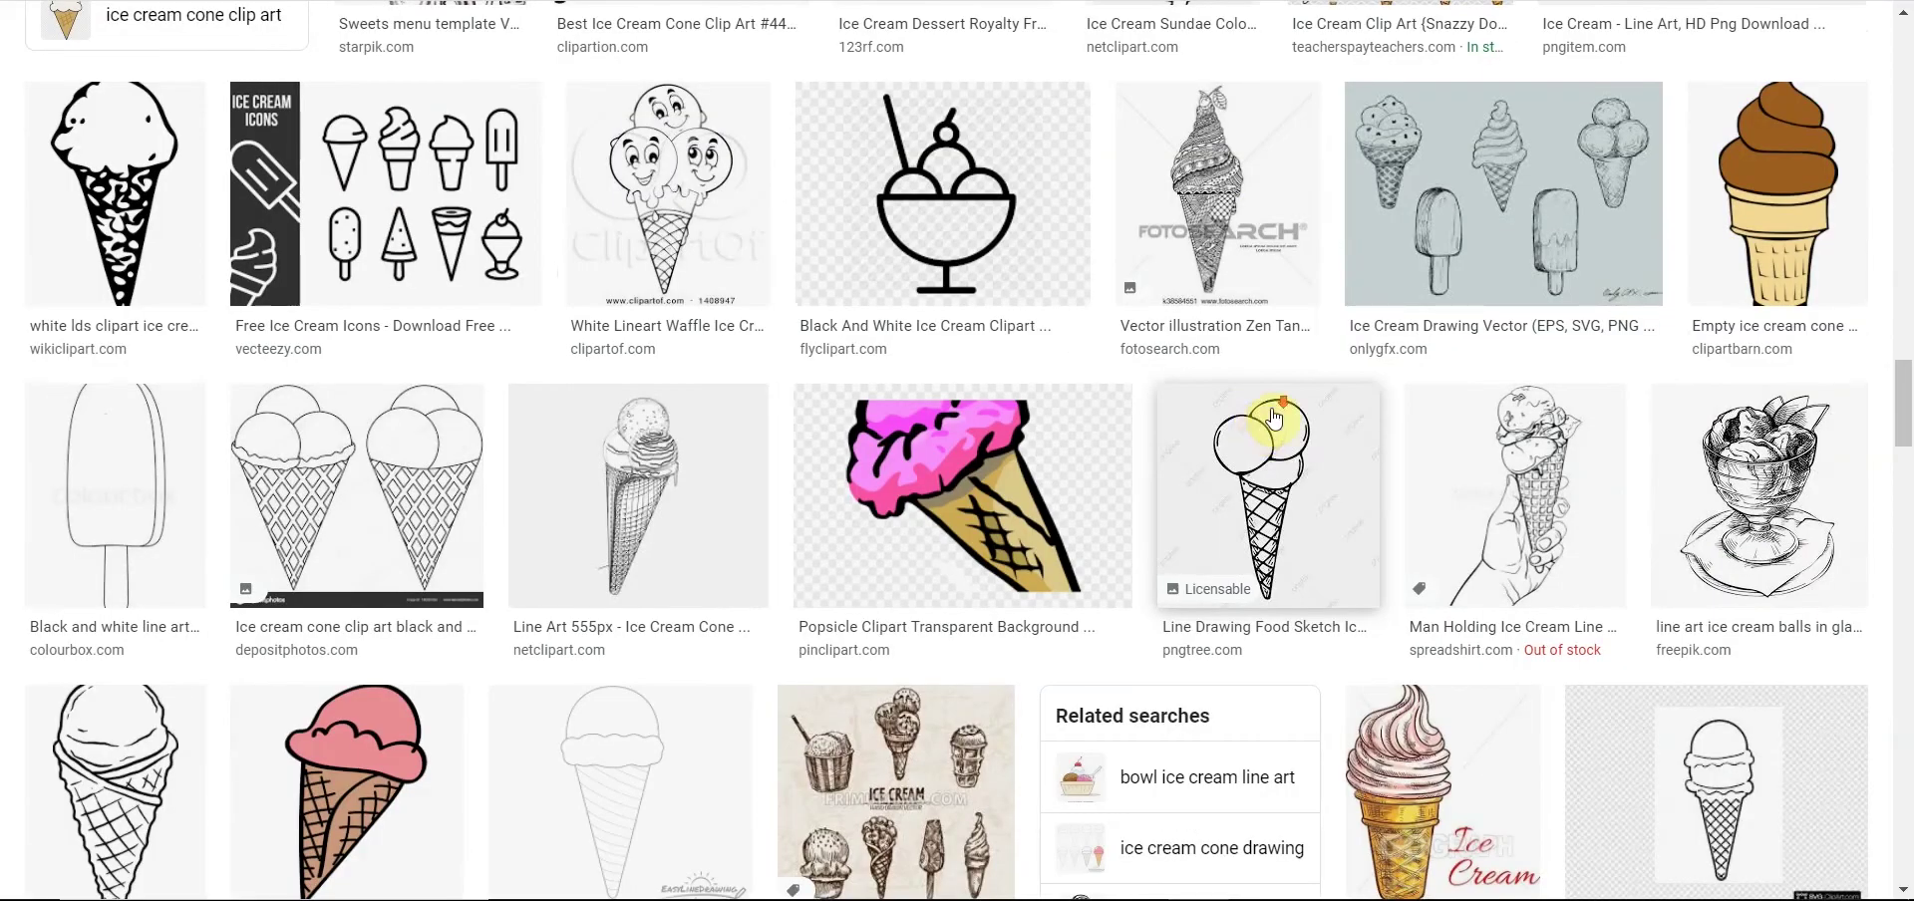
{"action": "scroll", "coordinate": [1275, 417], "scroll_direction": "down", "scroll_amount": 8}
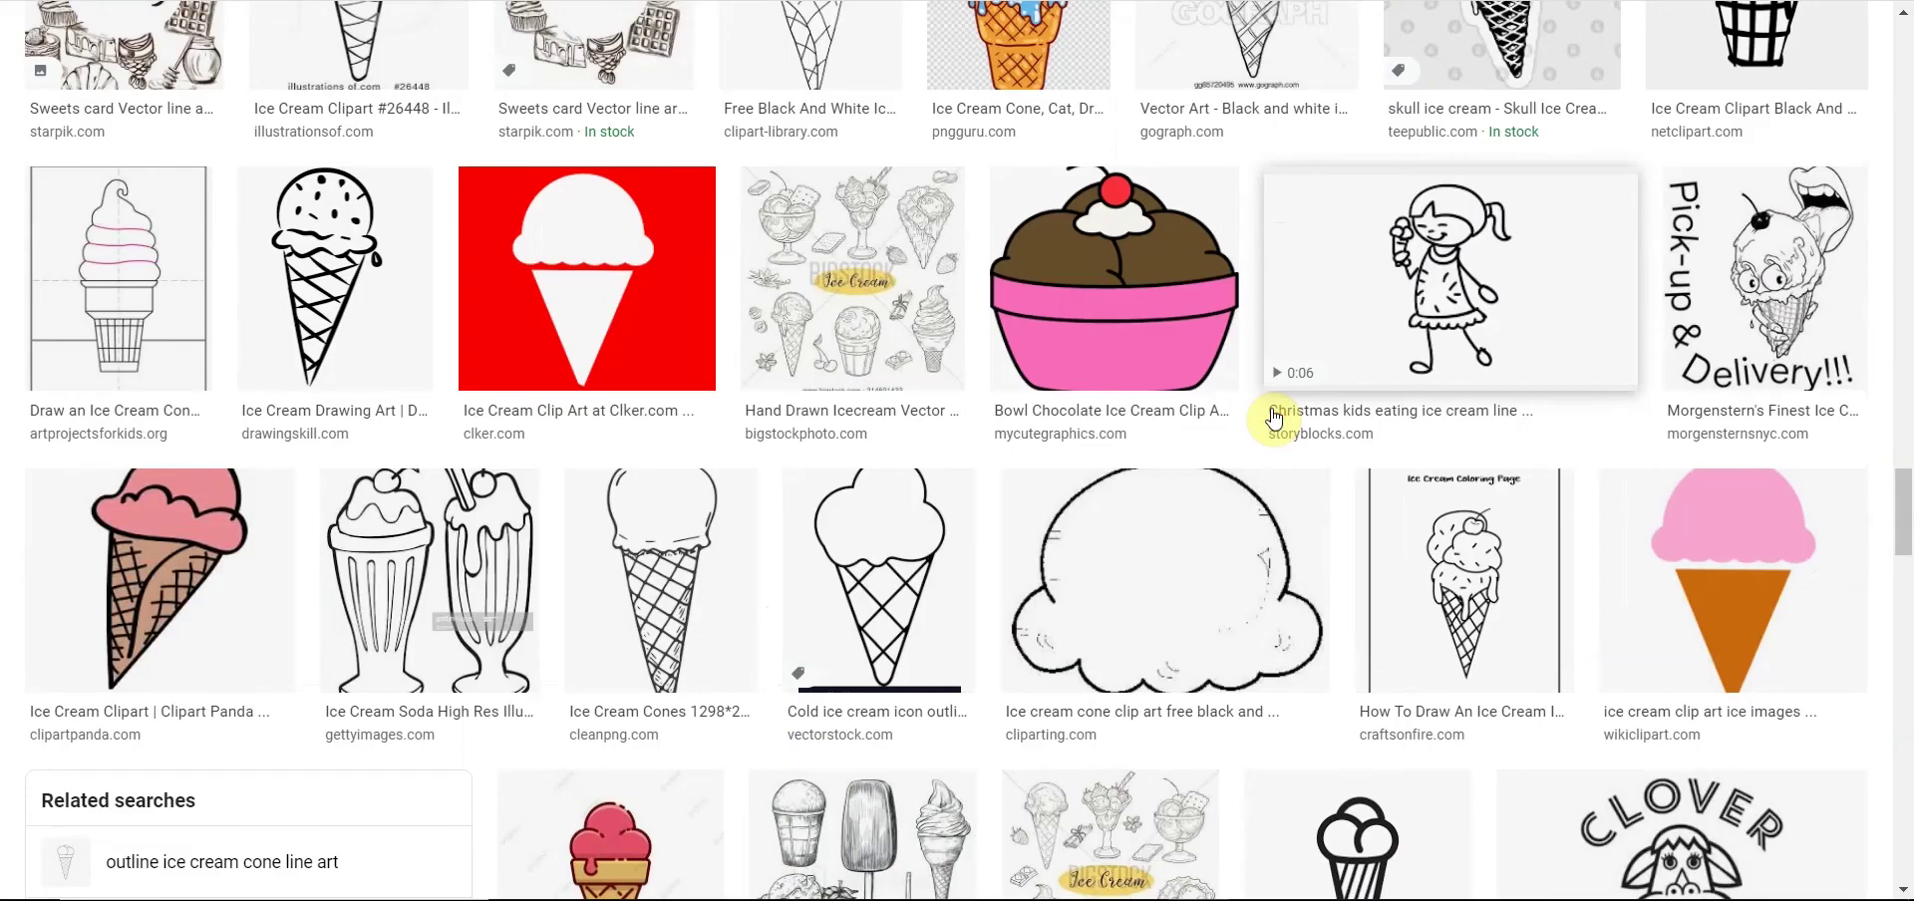
{"action": "scroll", "coordinate": [1276, 417], "scroll_direction": "down", "scroll_amount": 5}
{"action": "scroll", "coordinate": [1276, 417], "scroll_direction": "down", "scroll_amount": 1}
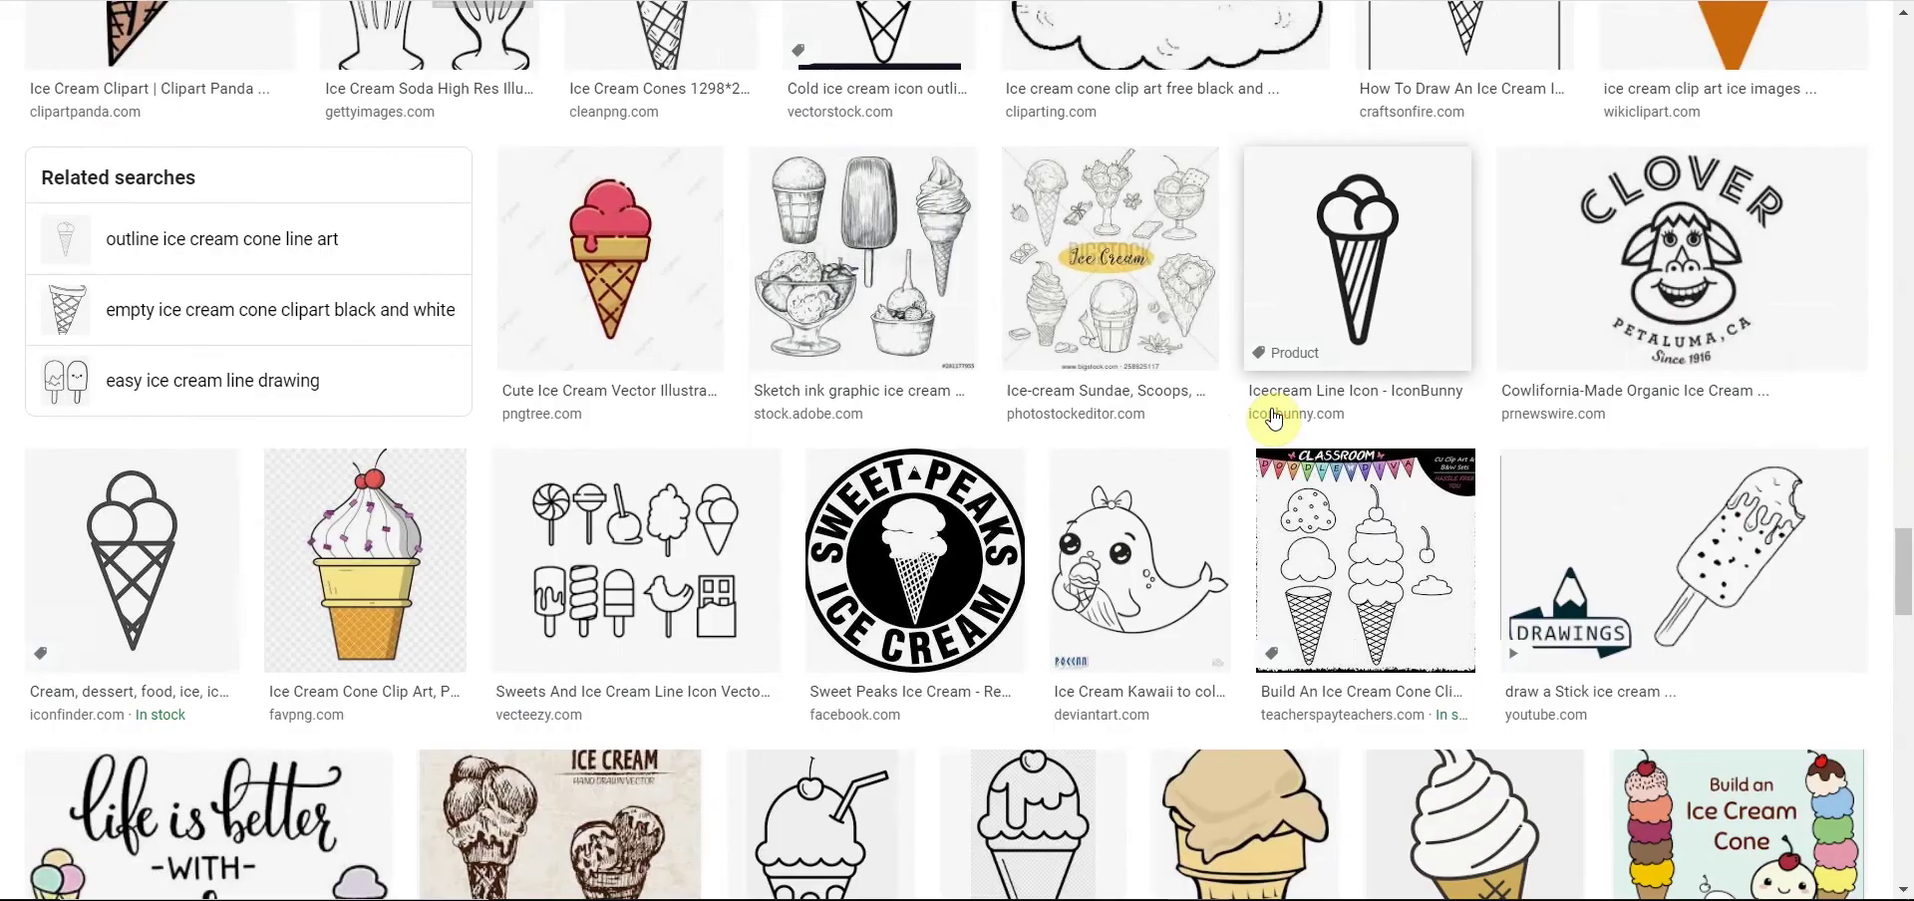
{"action": "scroll", "coordinate": [1275, 418], "scroll_direction": "down", "scroll_amount": 3}
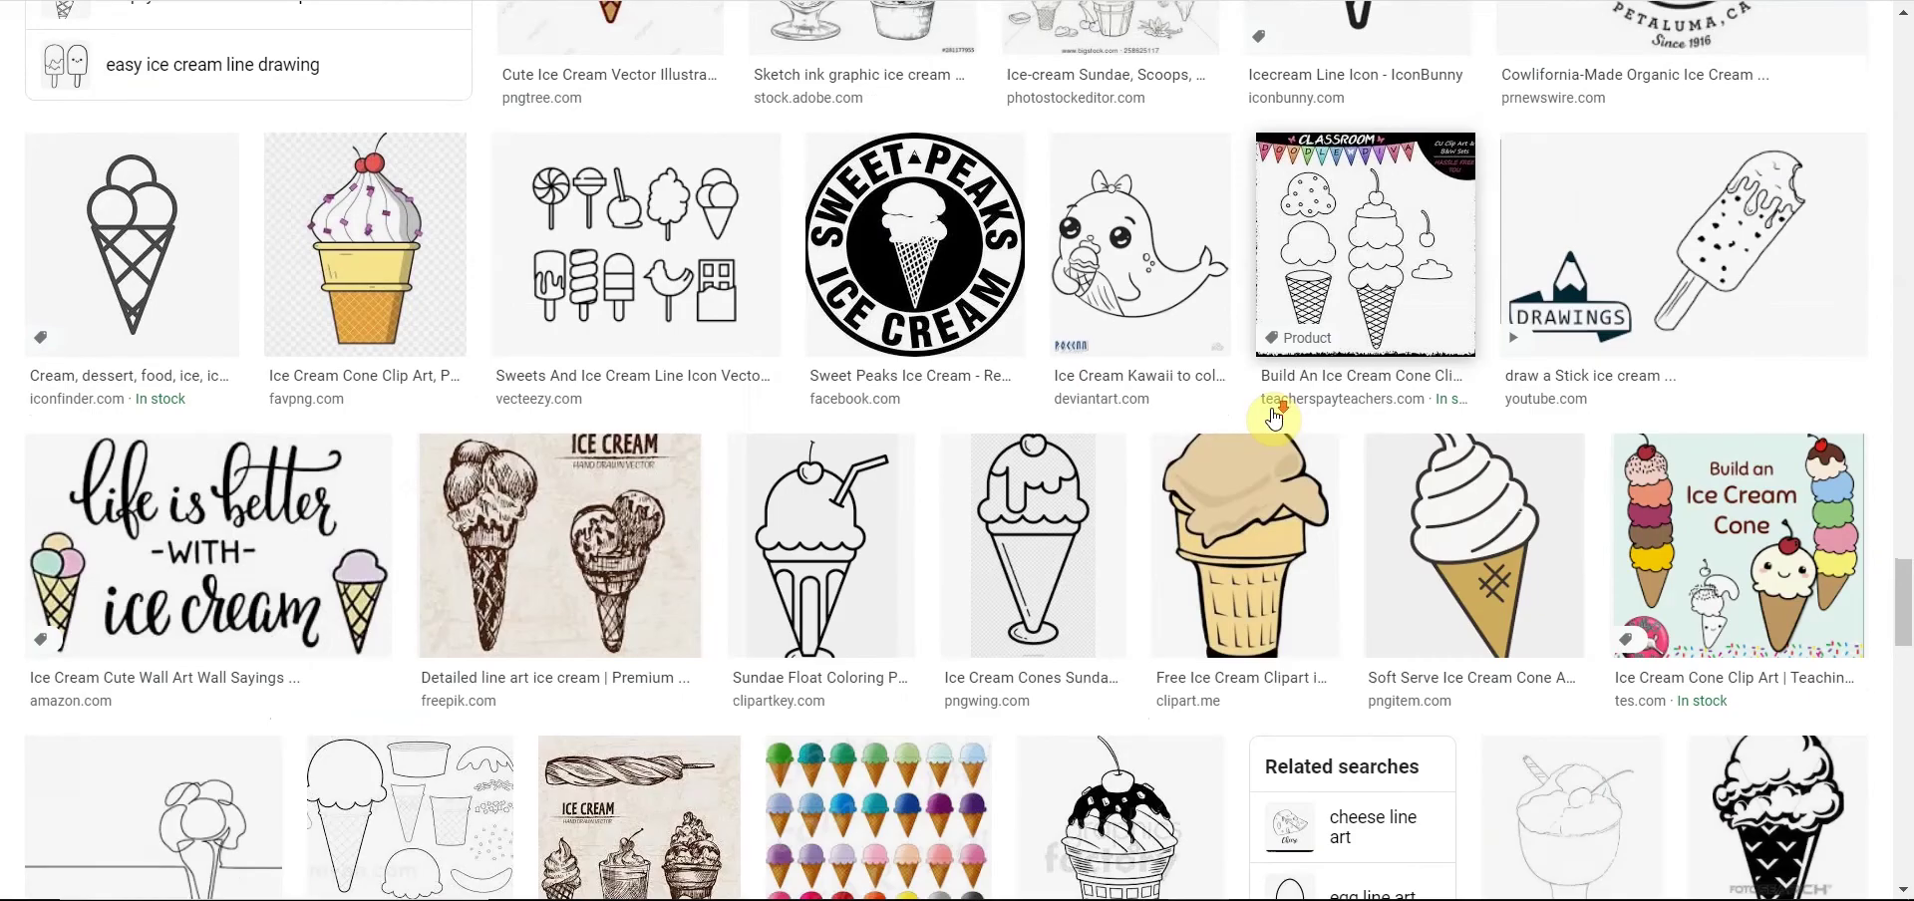
{"action": "scroll", "coordinate": [1276, 417], "scroll_direction": "down", "scroll_amount": 12}
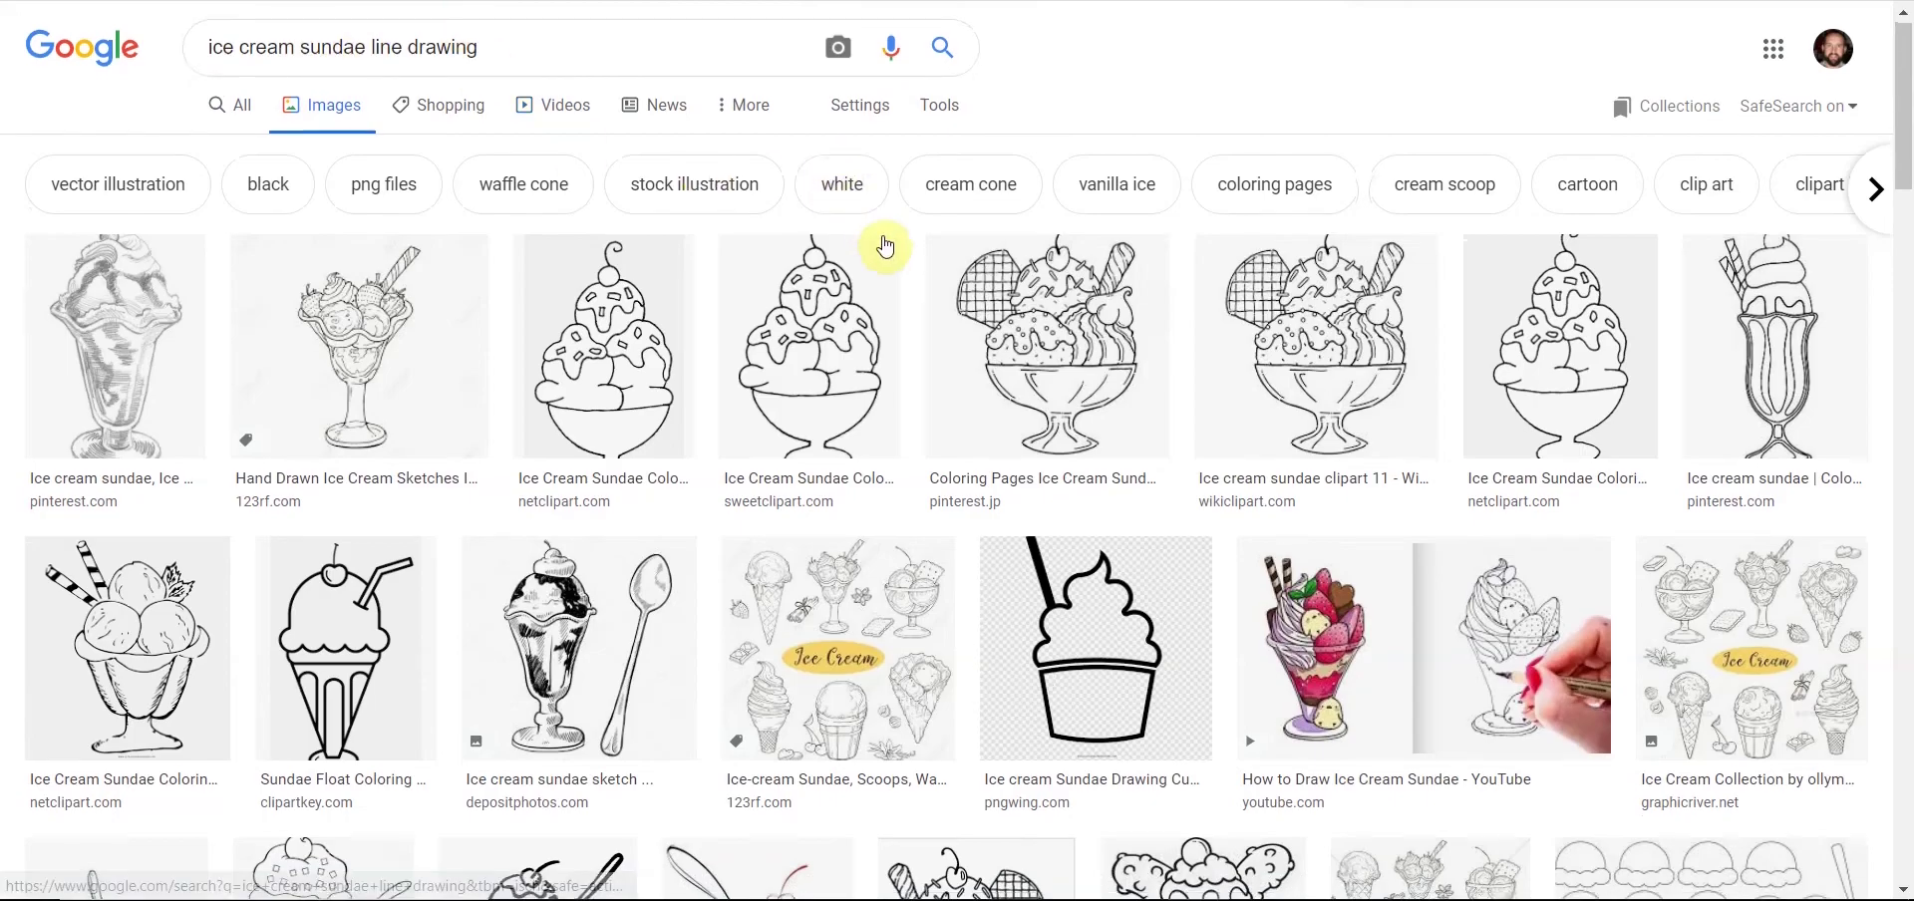
Step: Preview the Pinterest three-cone stacked-scoop line drawing and bring up its save options
{"action": "scroll", "coordinate": [888, 244], "scroll_direction": "down", "scroll_amount": 2}
{"action": "scroll", "coordinate": [900, 247], "scroll_direction": "down", "scroll_amount": 7}
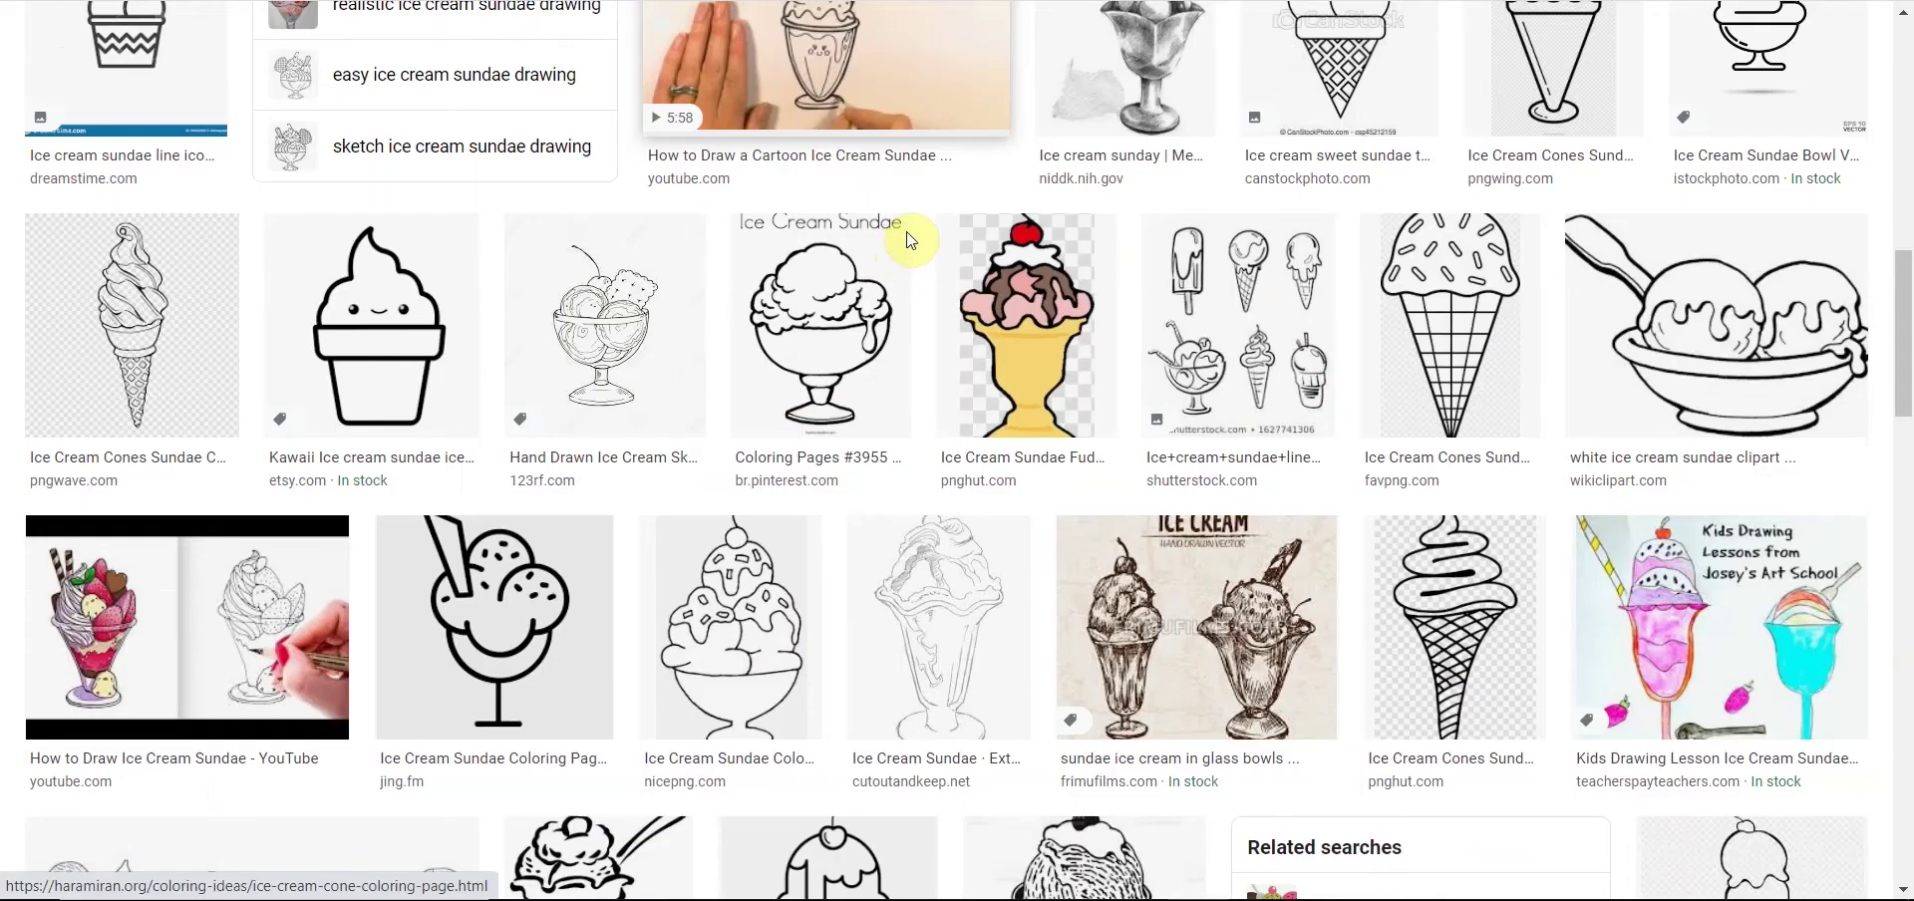
{"action": "scroll", "coordinate": [917, 241], "scroll_direction": "down", "scroll_amount": 8}
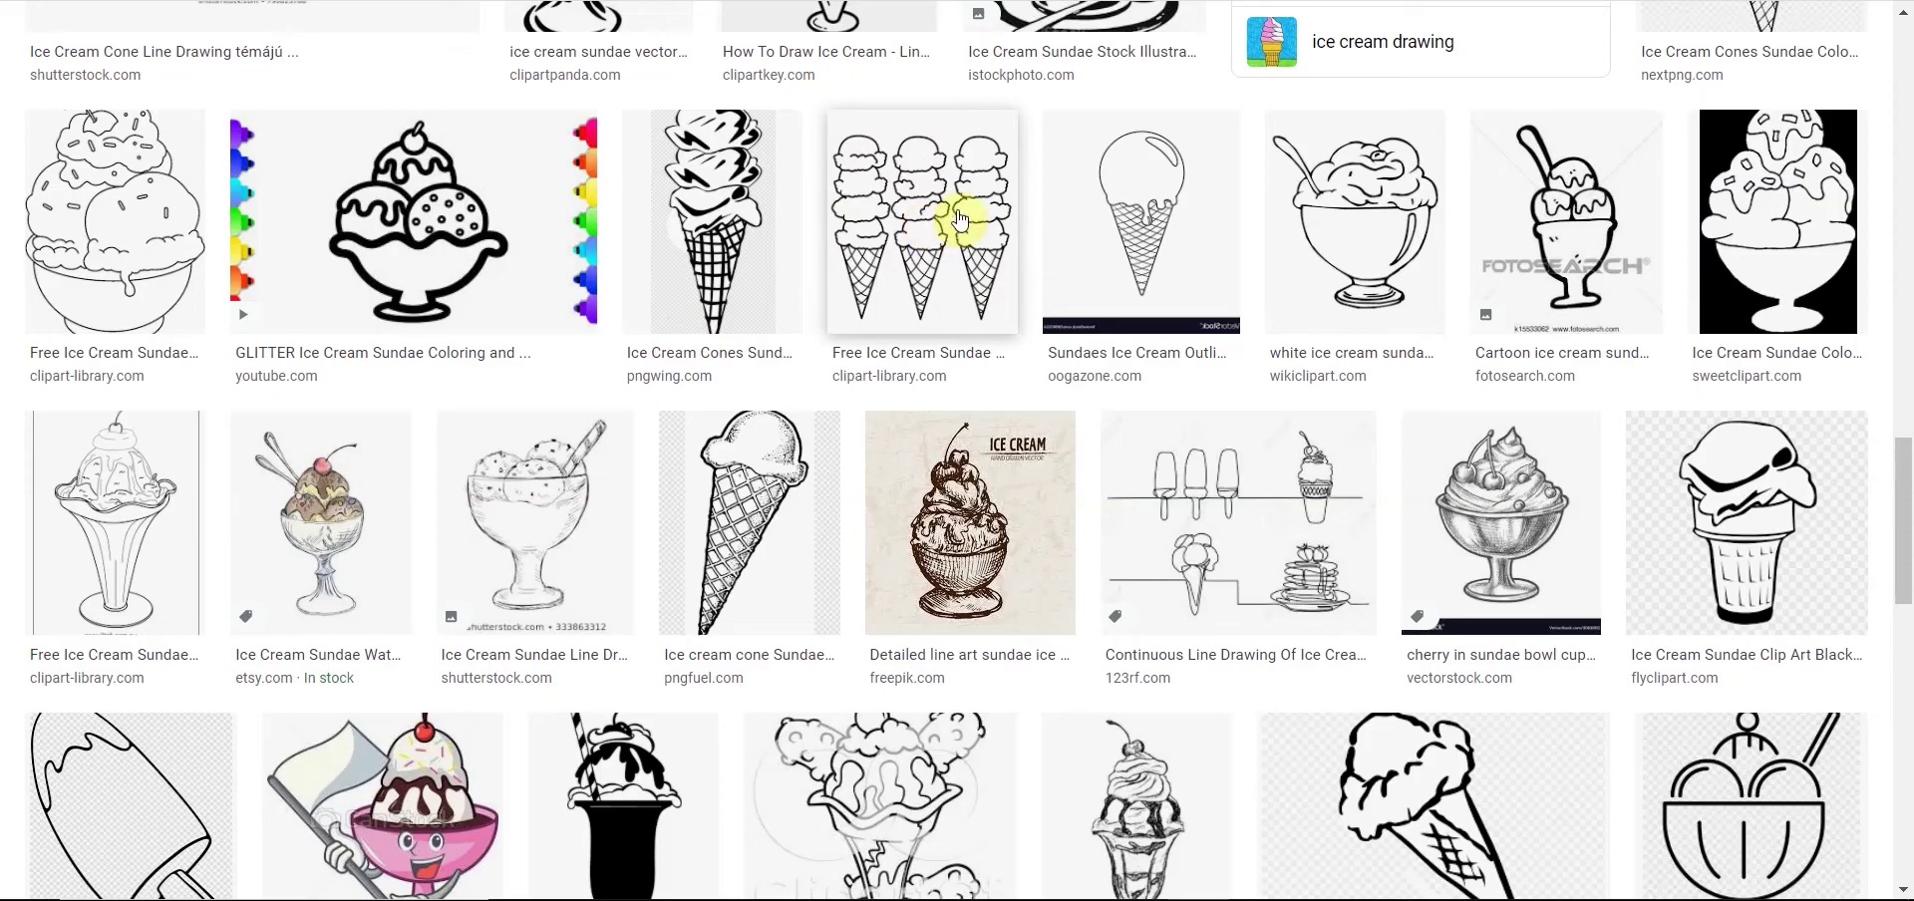
{"action": "left_click", "coordinate": [957, 227]}
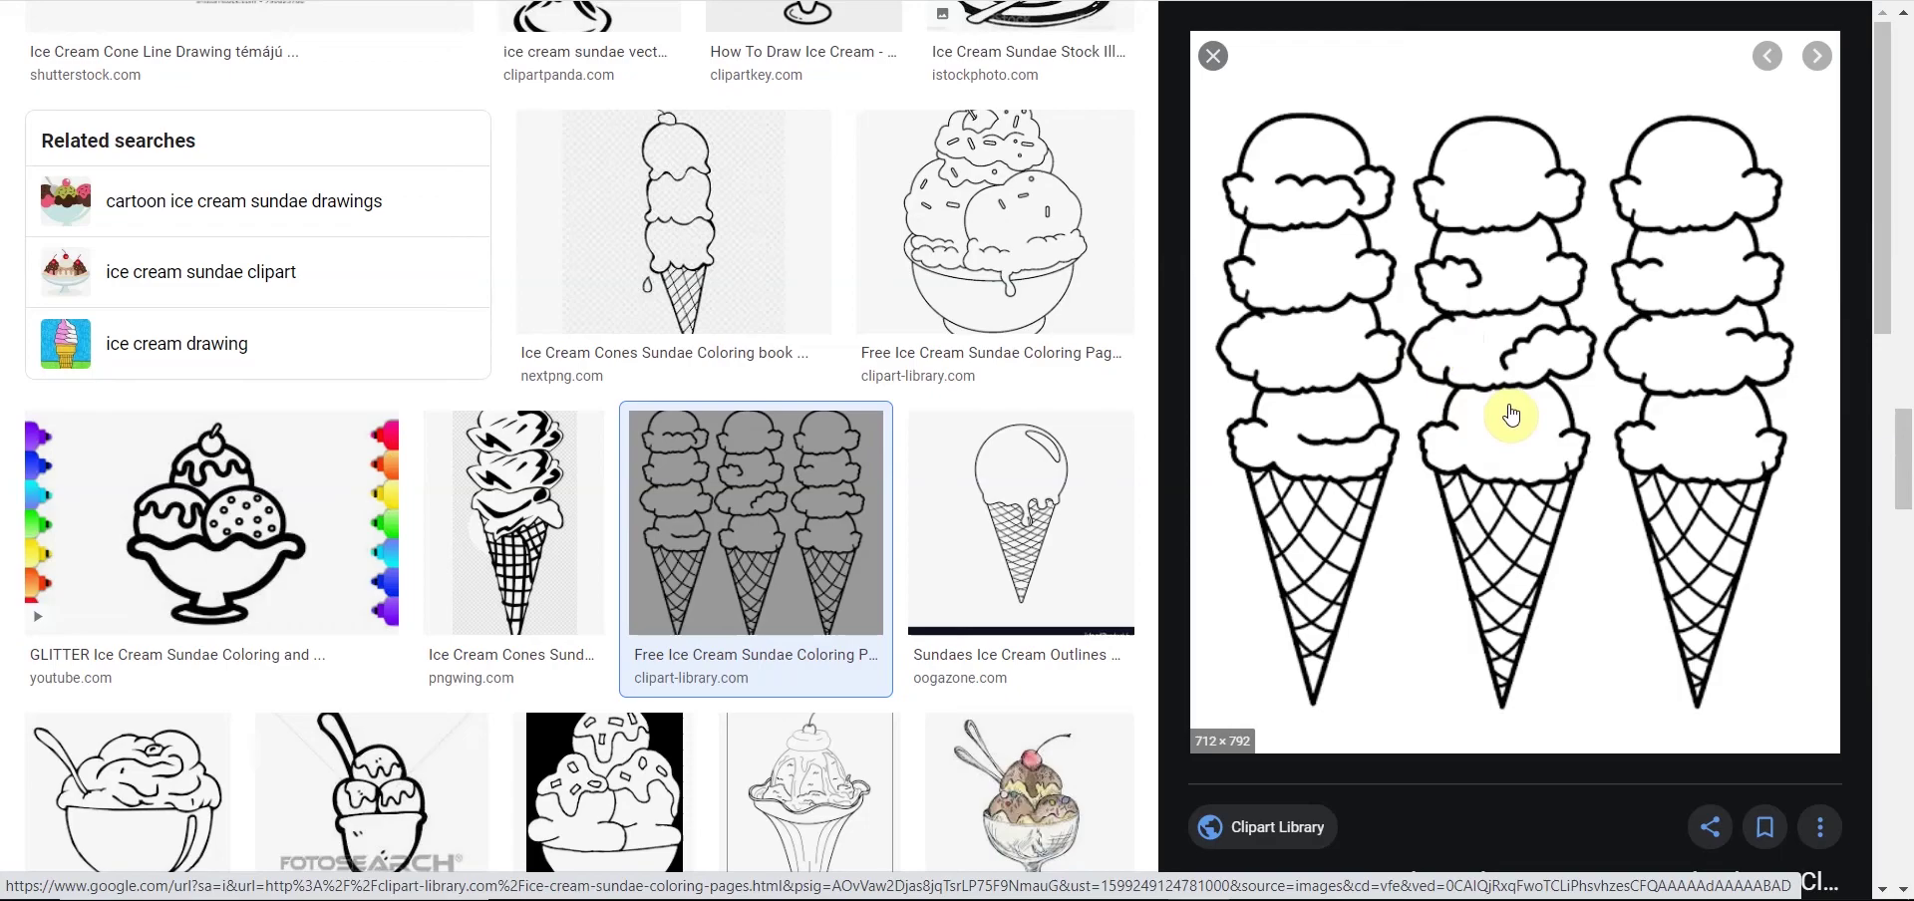
{"action": "left_click", "coordinate": [1711, 830]}
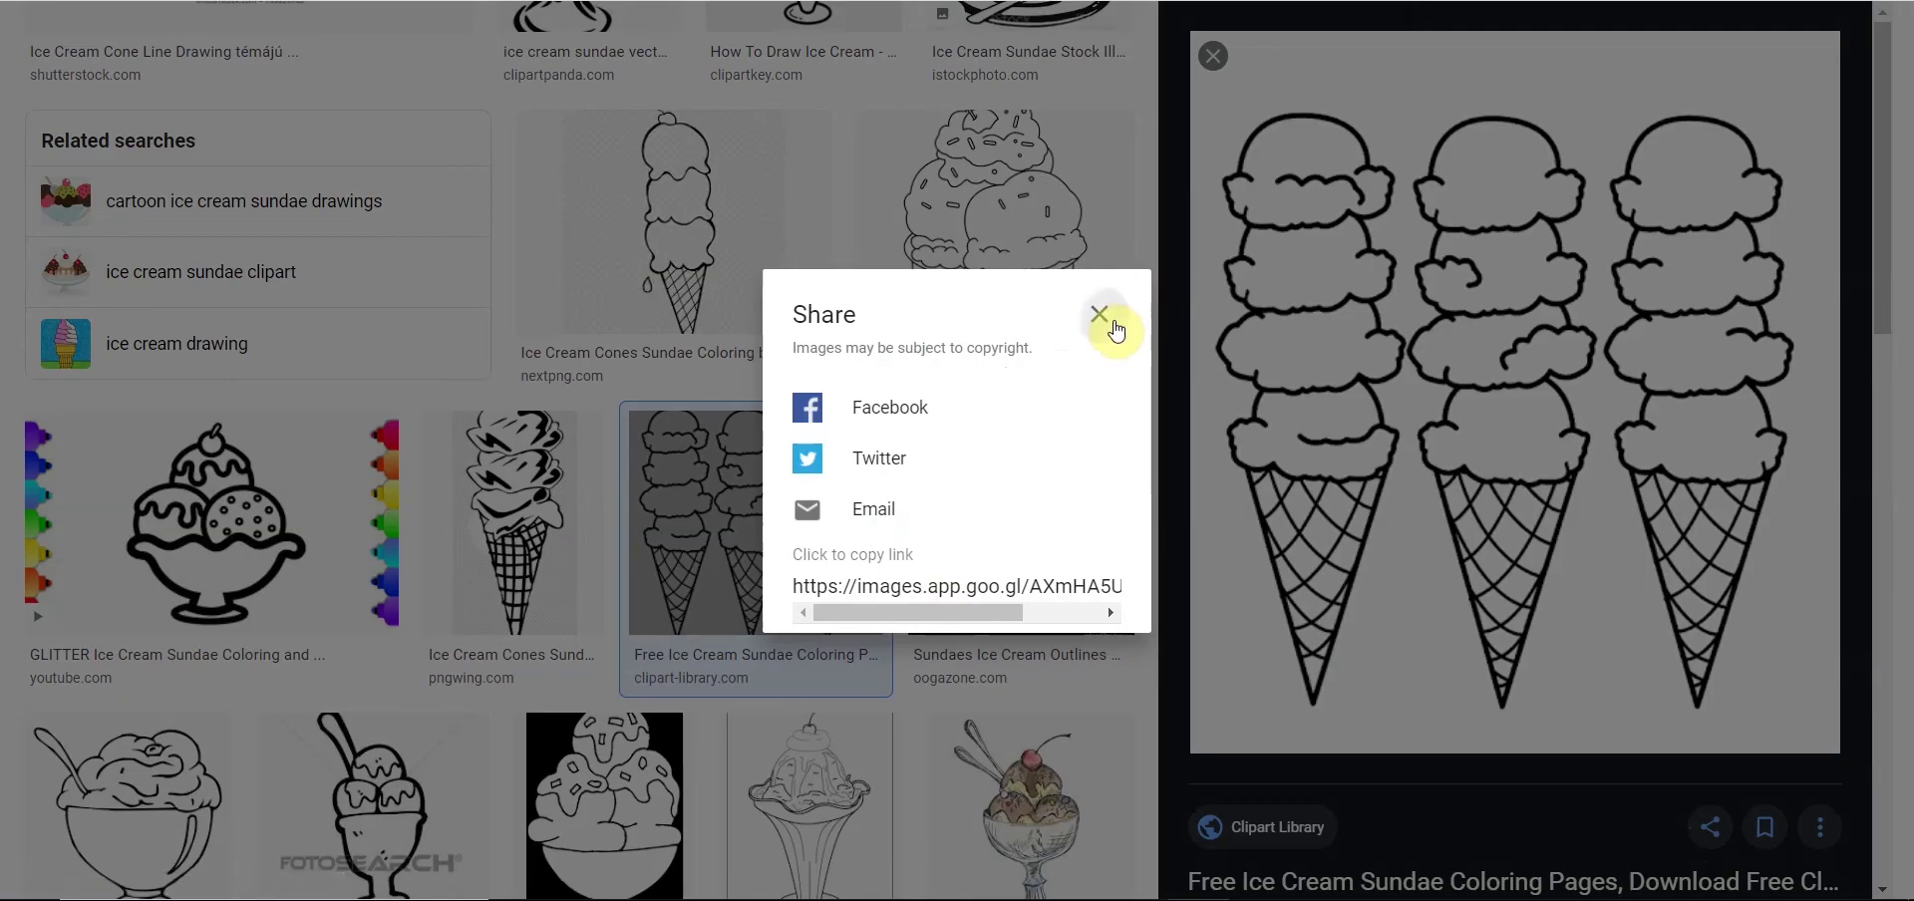
{"action": "left_click", "coordinate": [1100, 314]}
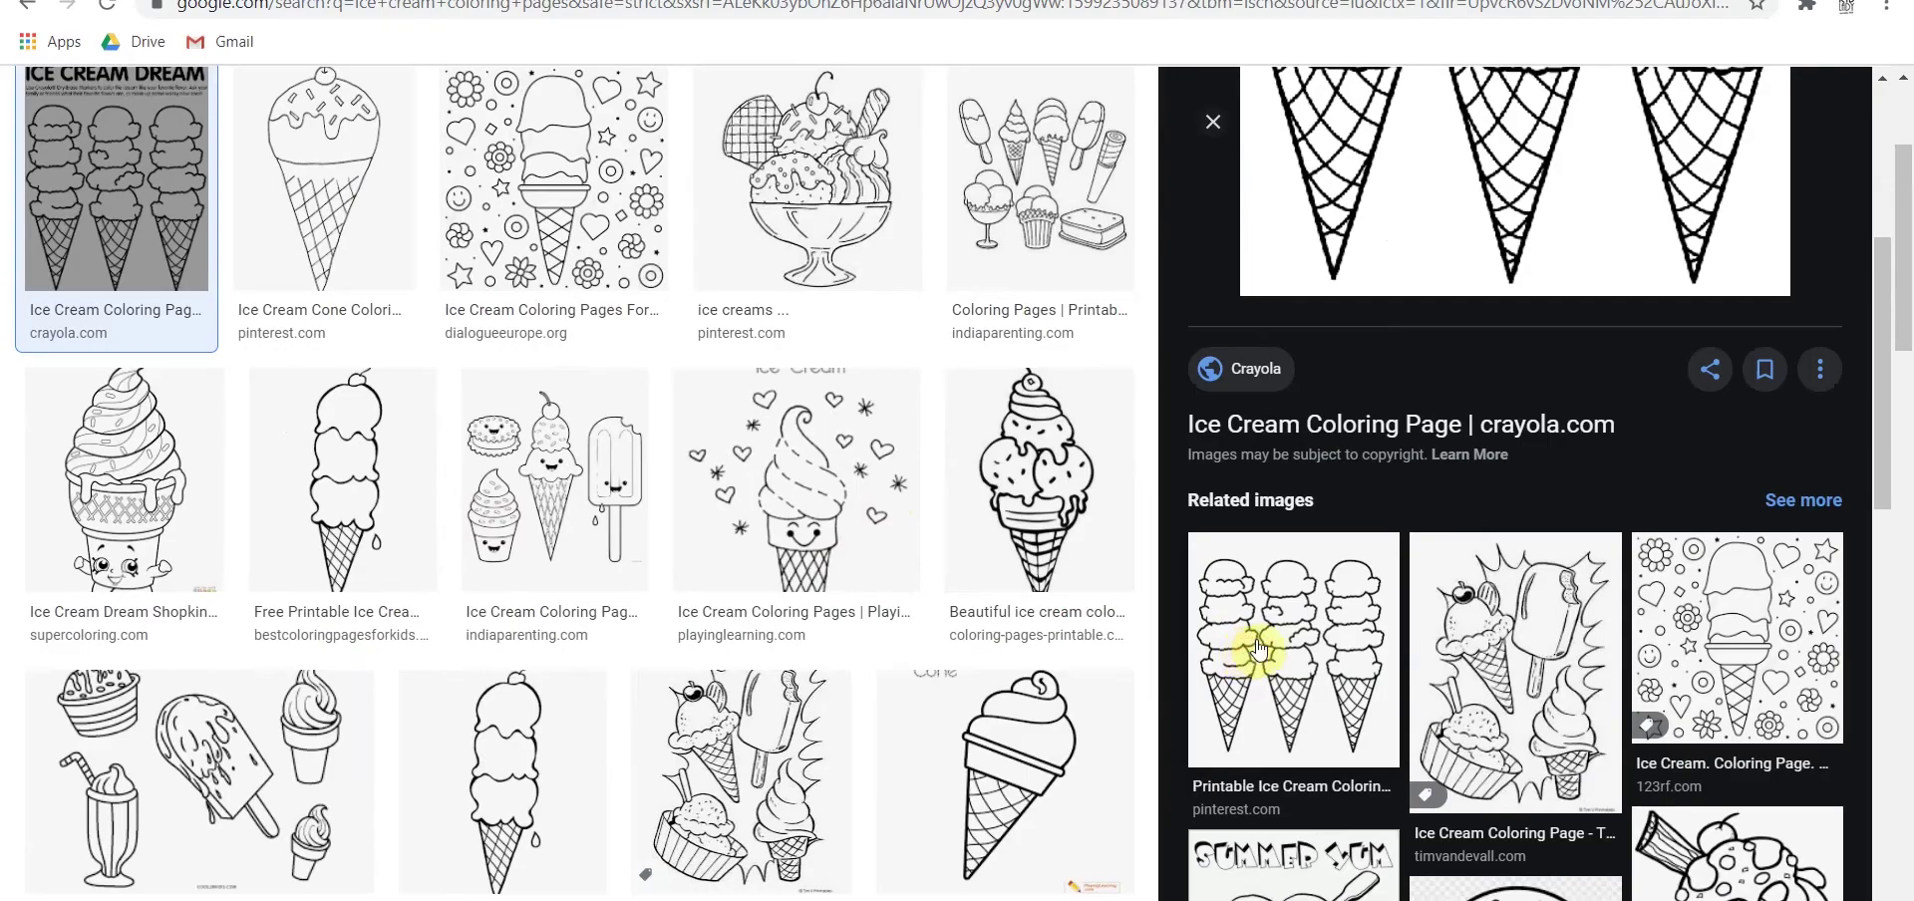
{"action": "left_click", "coordinate": [1251, 650]}
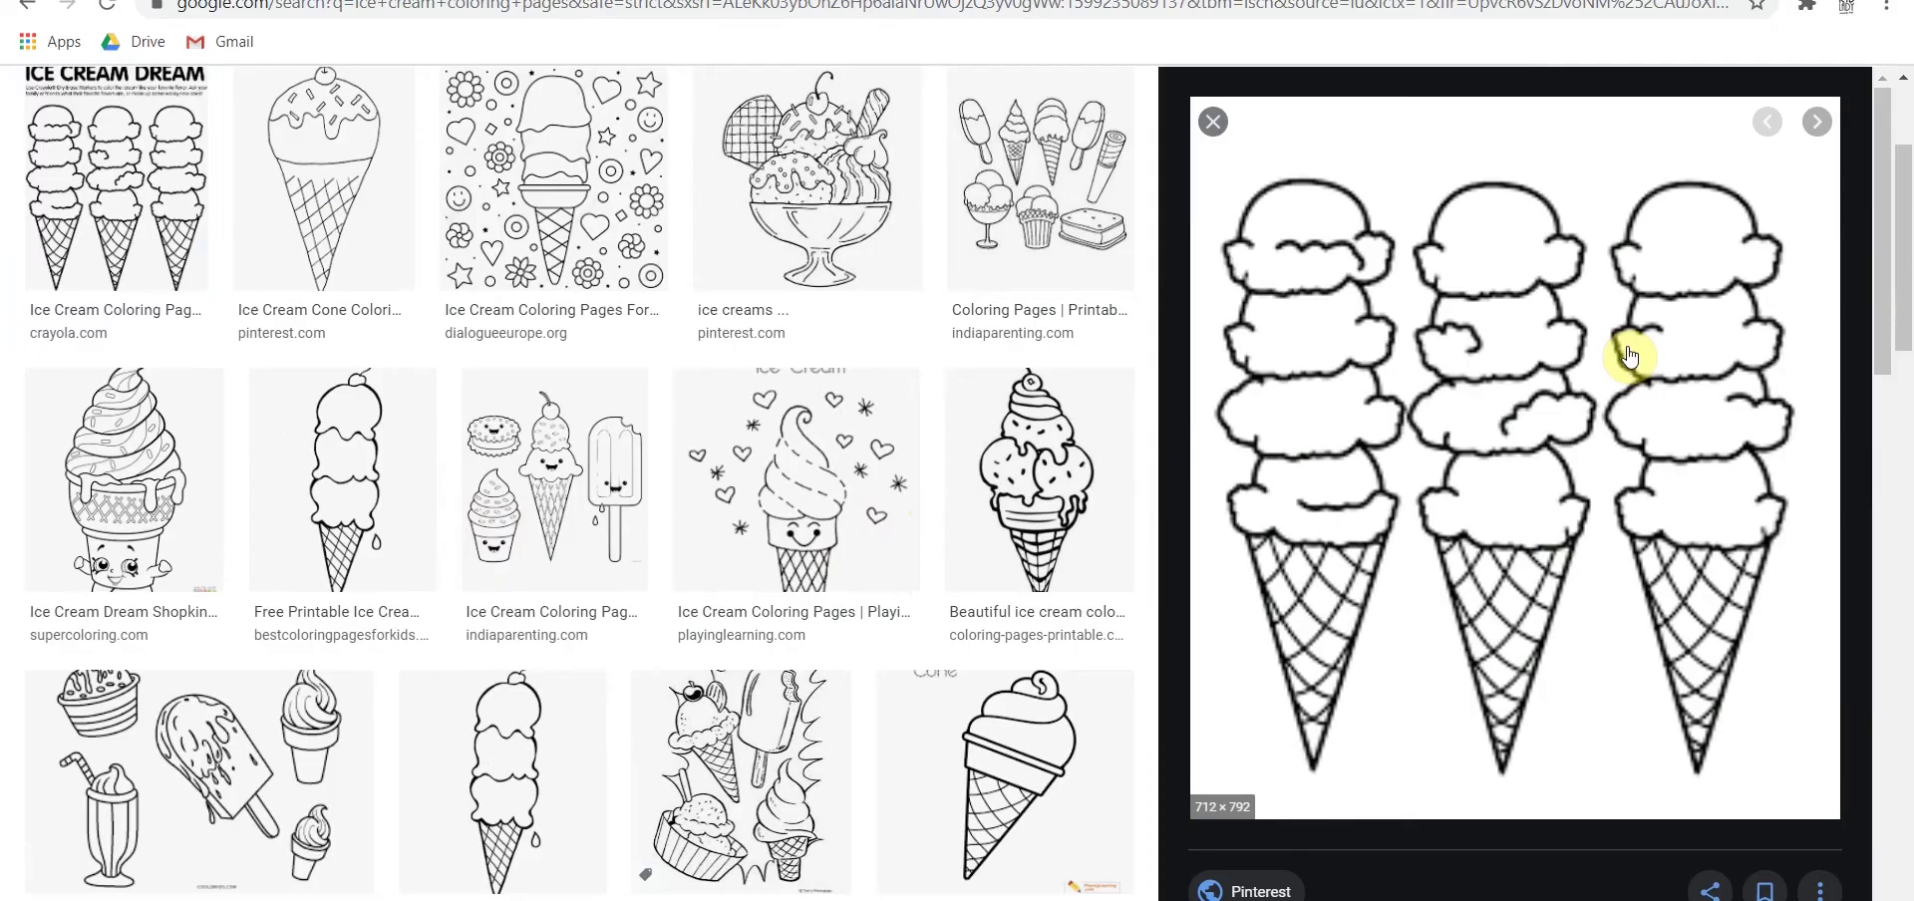
{"action": "right_click", "coordinate": [1516, 451]}
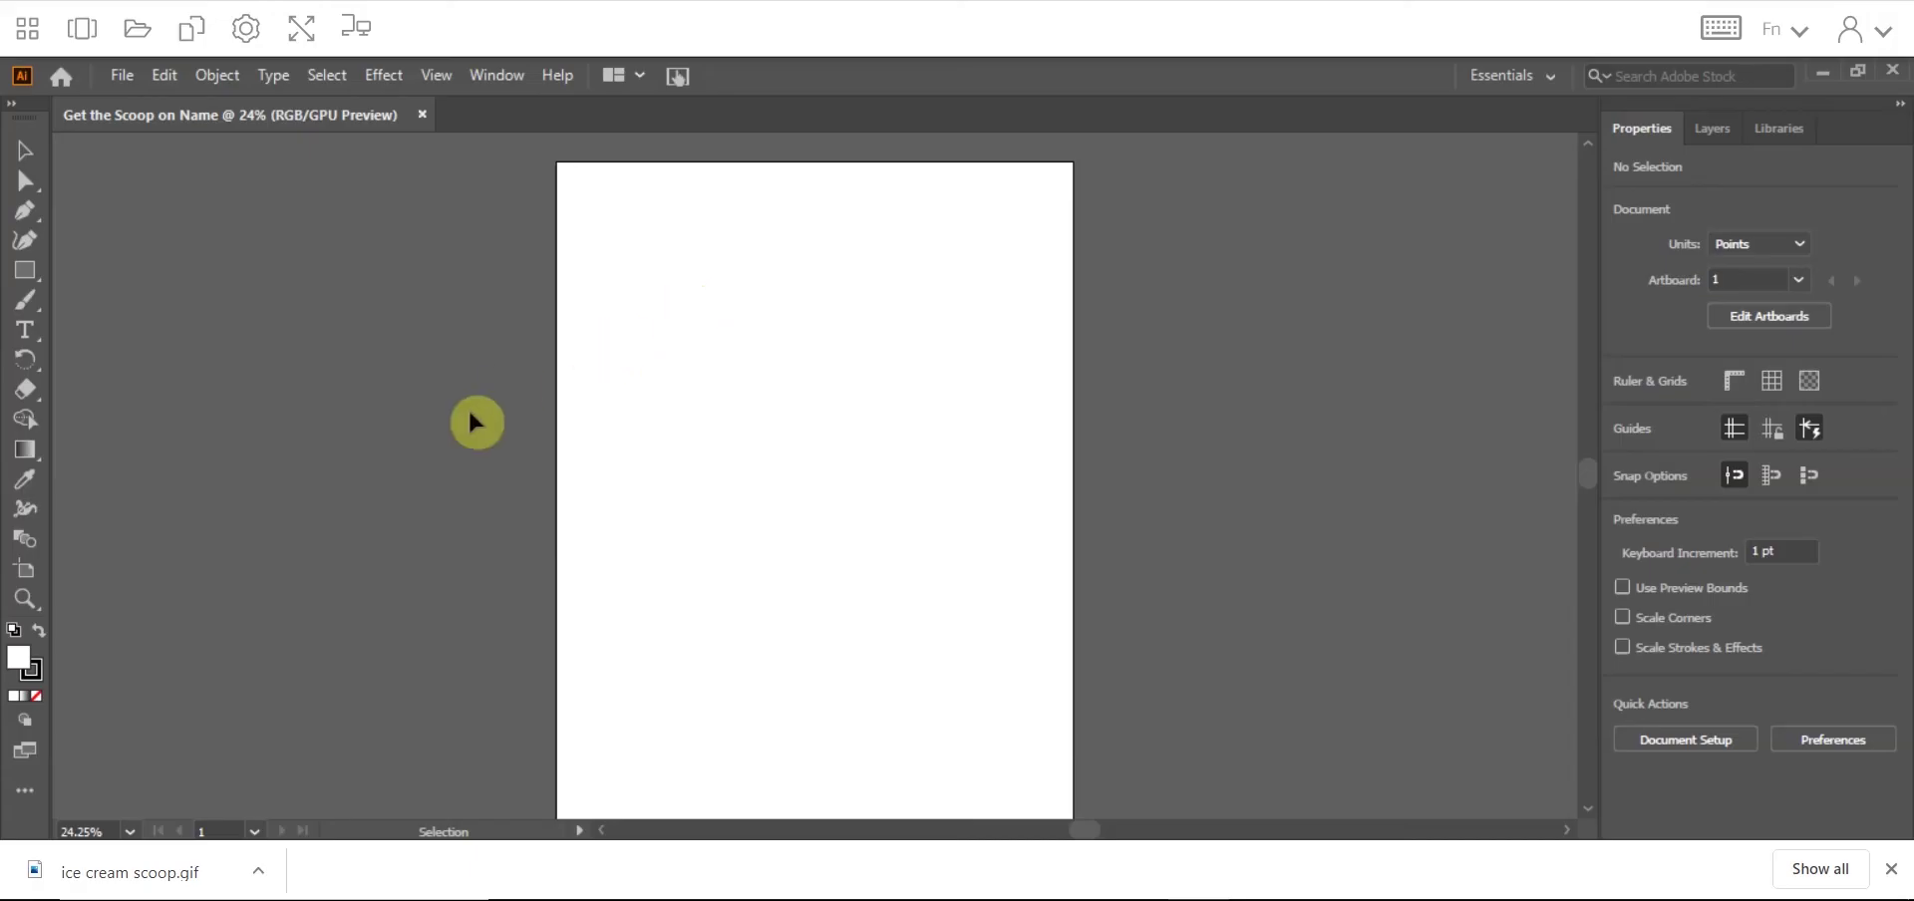
Step: Back in Illustrator, open the File menu
{"action": "left_click", "coordinate": [123, 76]}
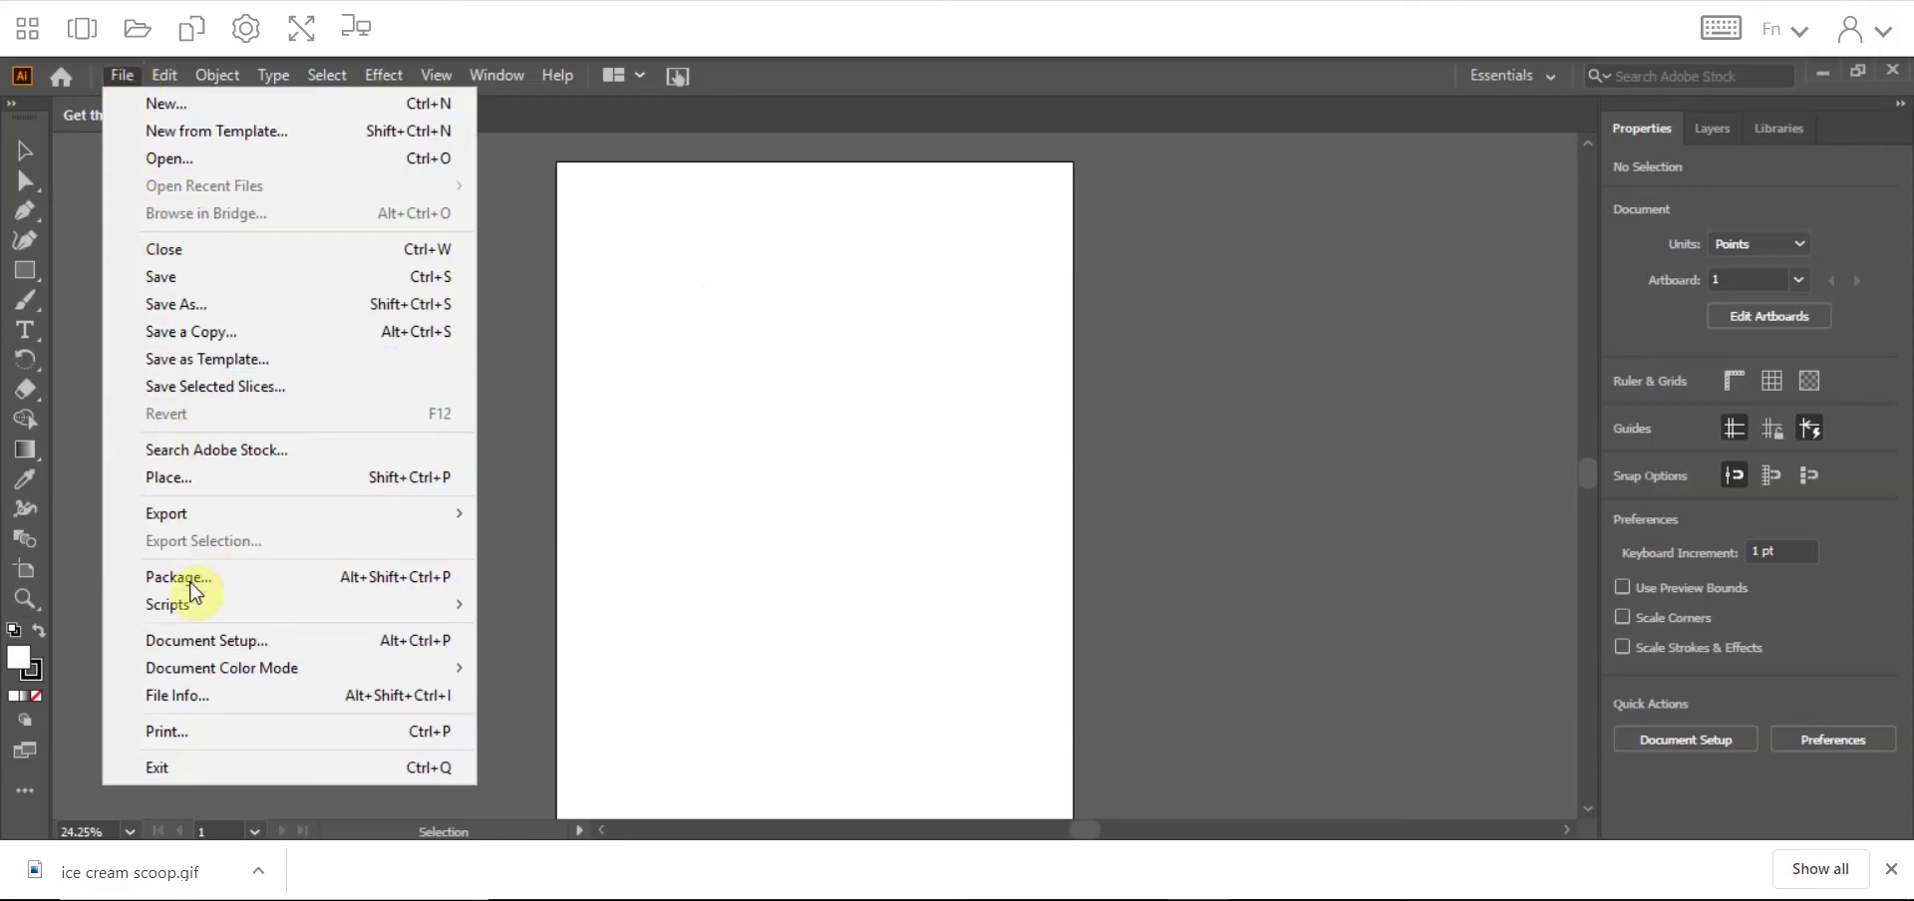
Step: Place the 'ice cream scoop' image from Google Drive > My Drive at the artboard's top left
{"action": "left_click", "coordinate": [193, 480]}
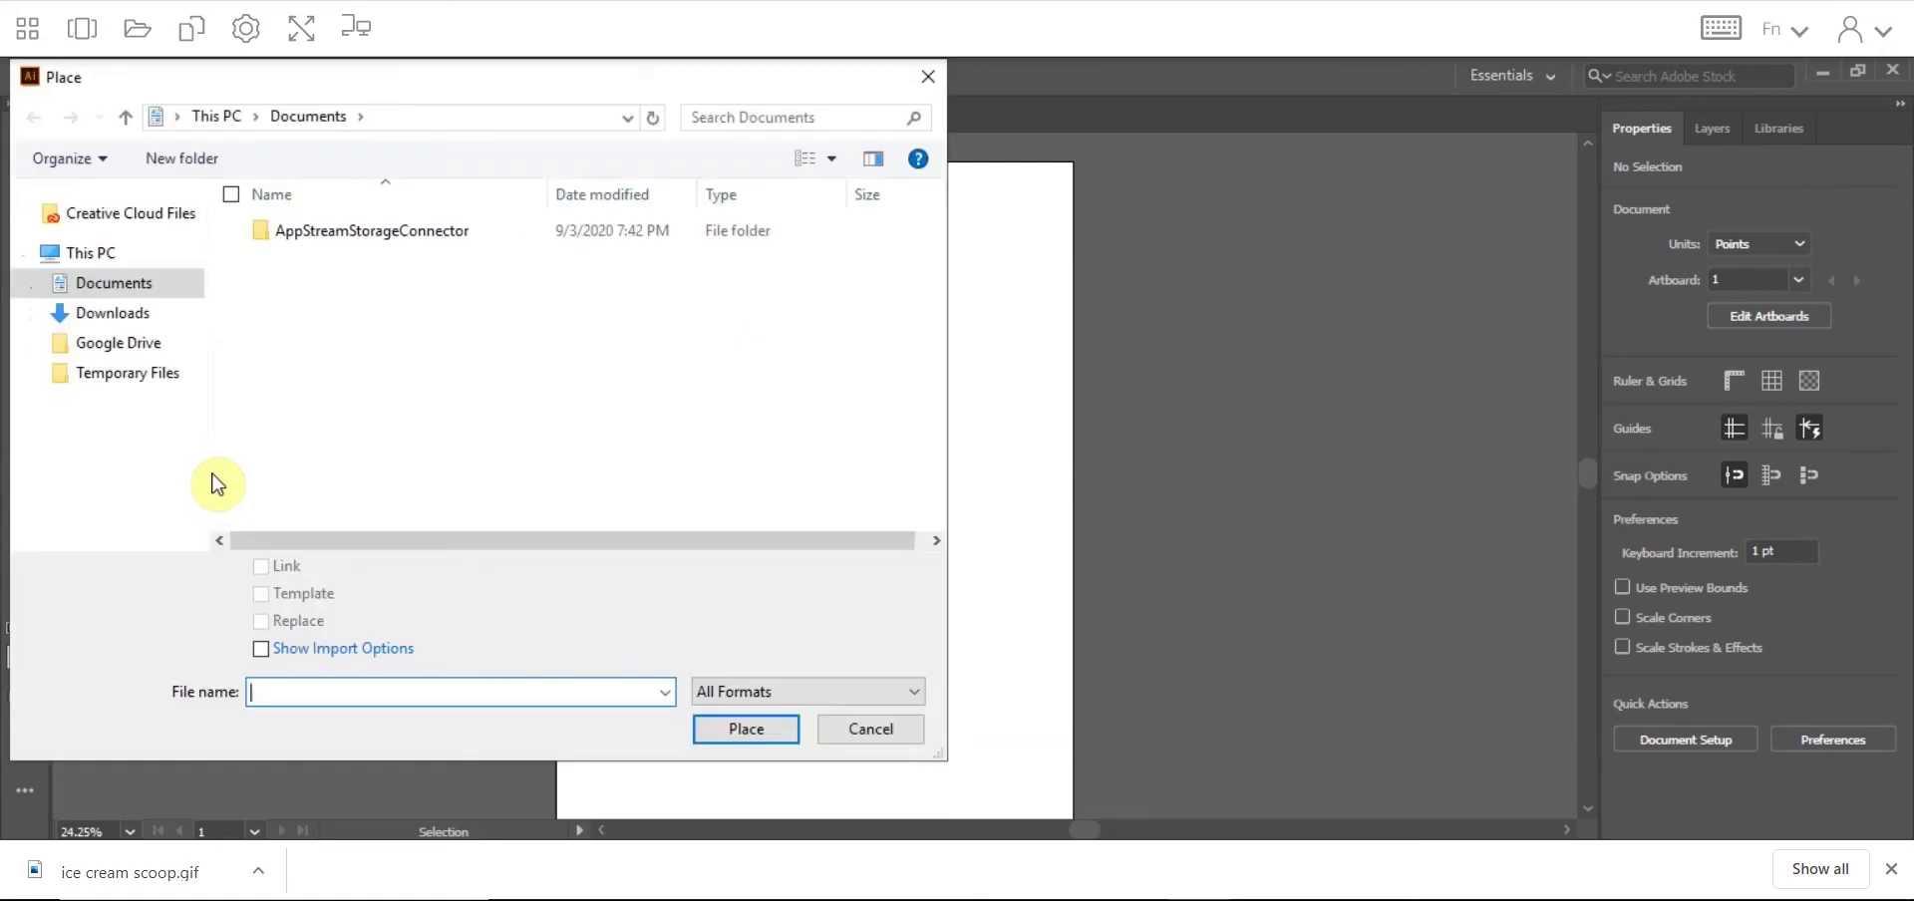
{"action": "left_click", "coordinate": [137, 351]}
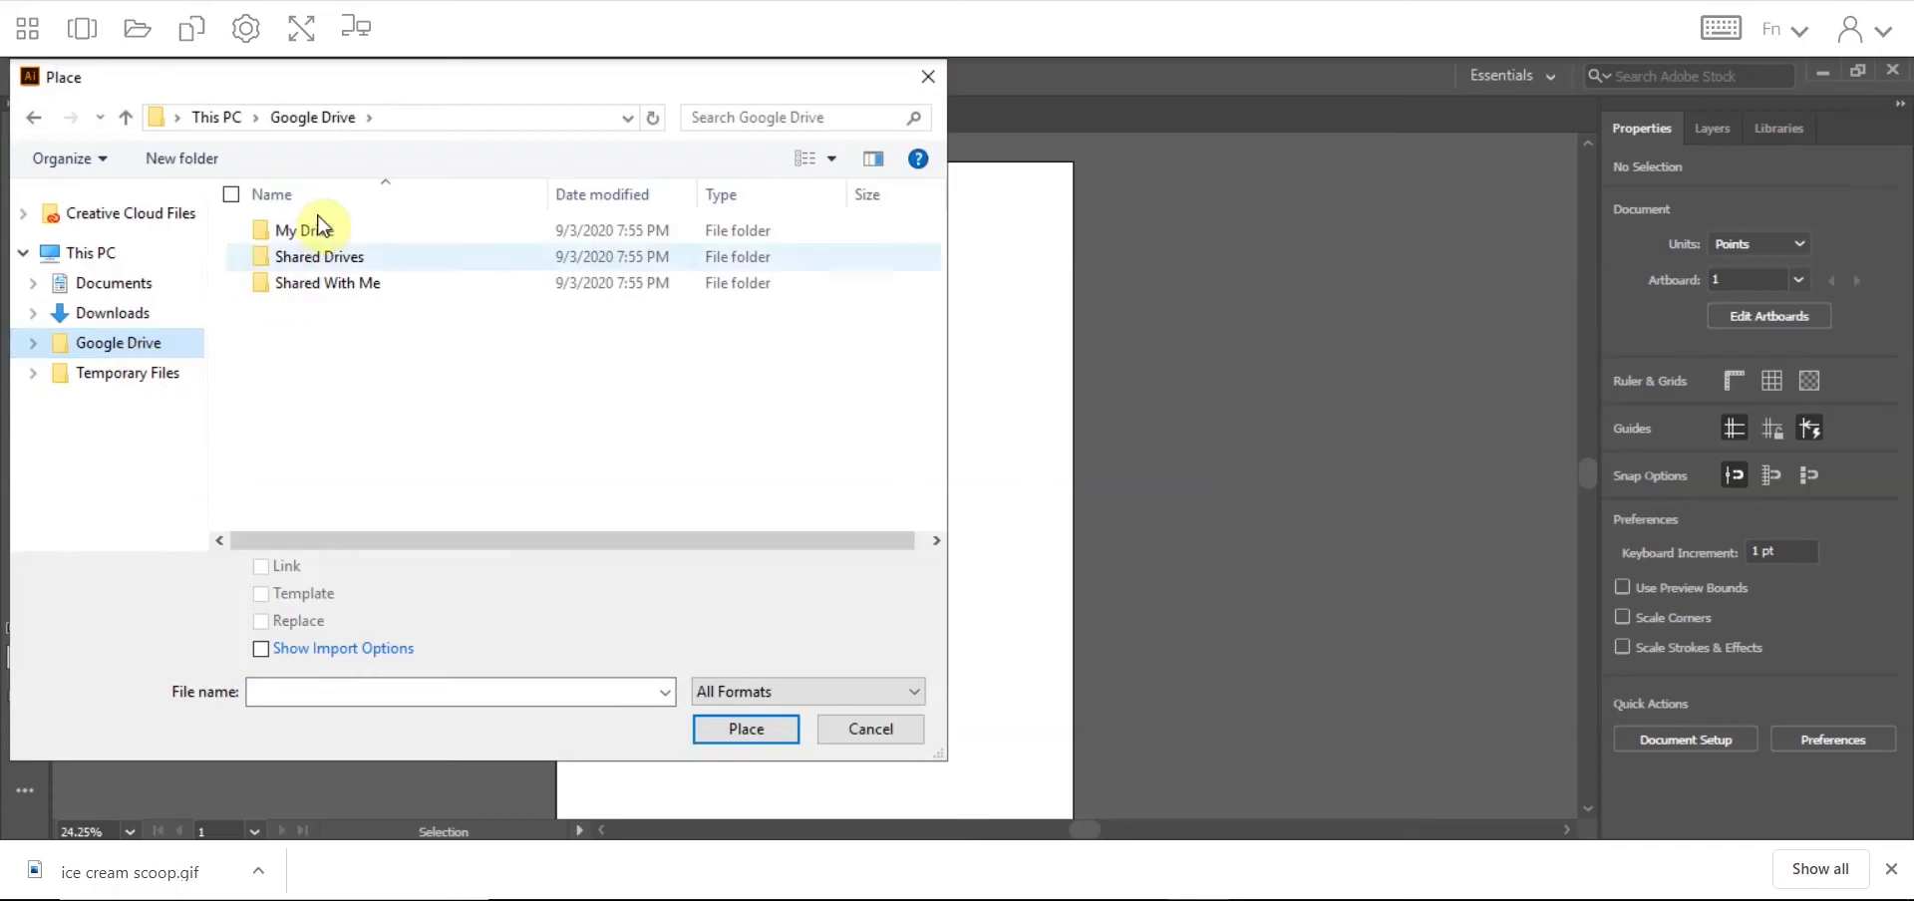
{"action": "left_click", "coordinate": [319, 232]}
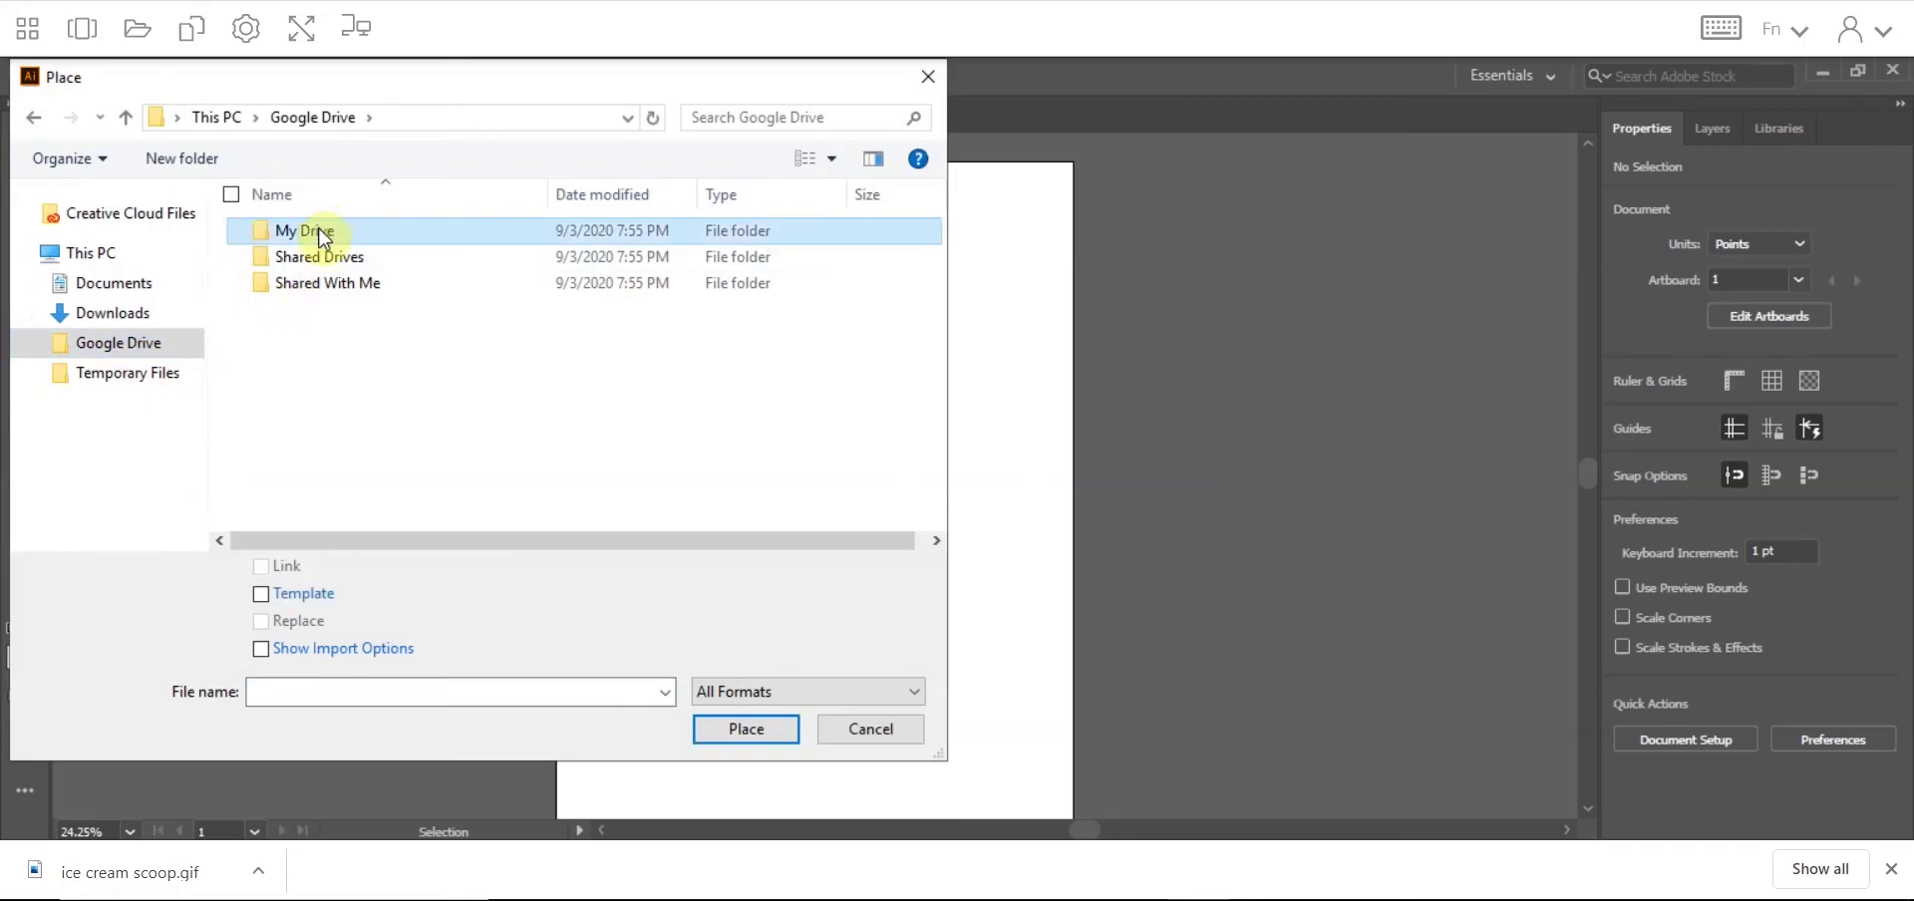
{"action": "double_click", "coordinate": [319, 231]}
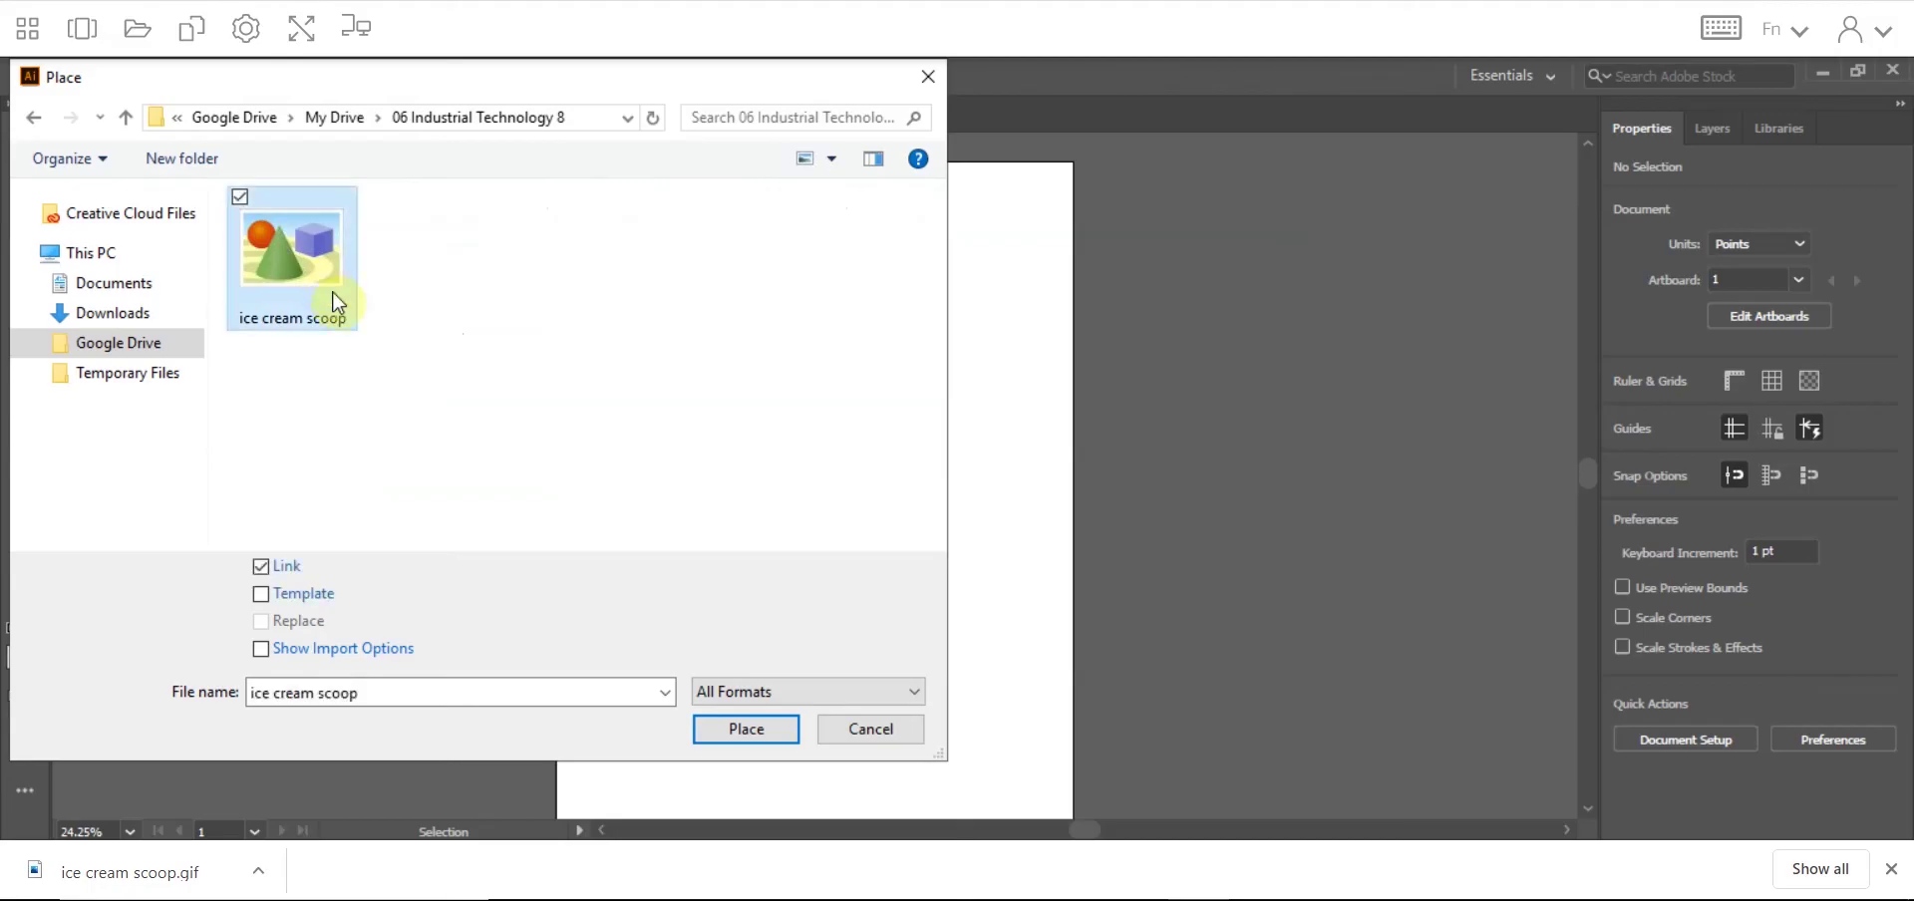
{"action": "left_click", "coordinate": [769, 741]}
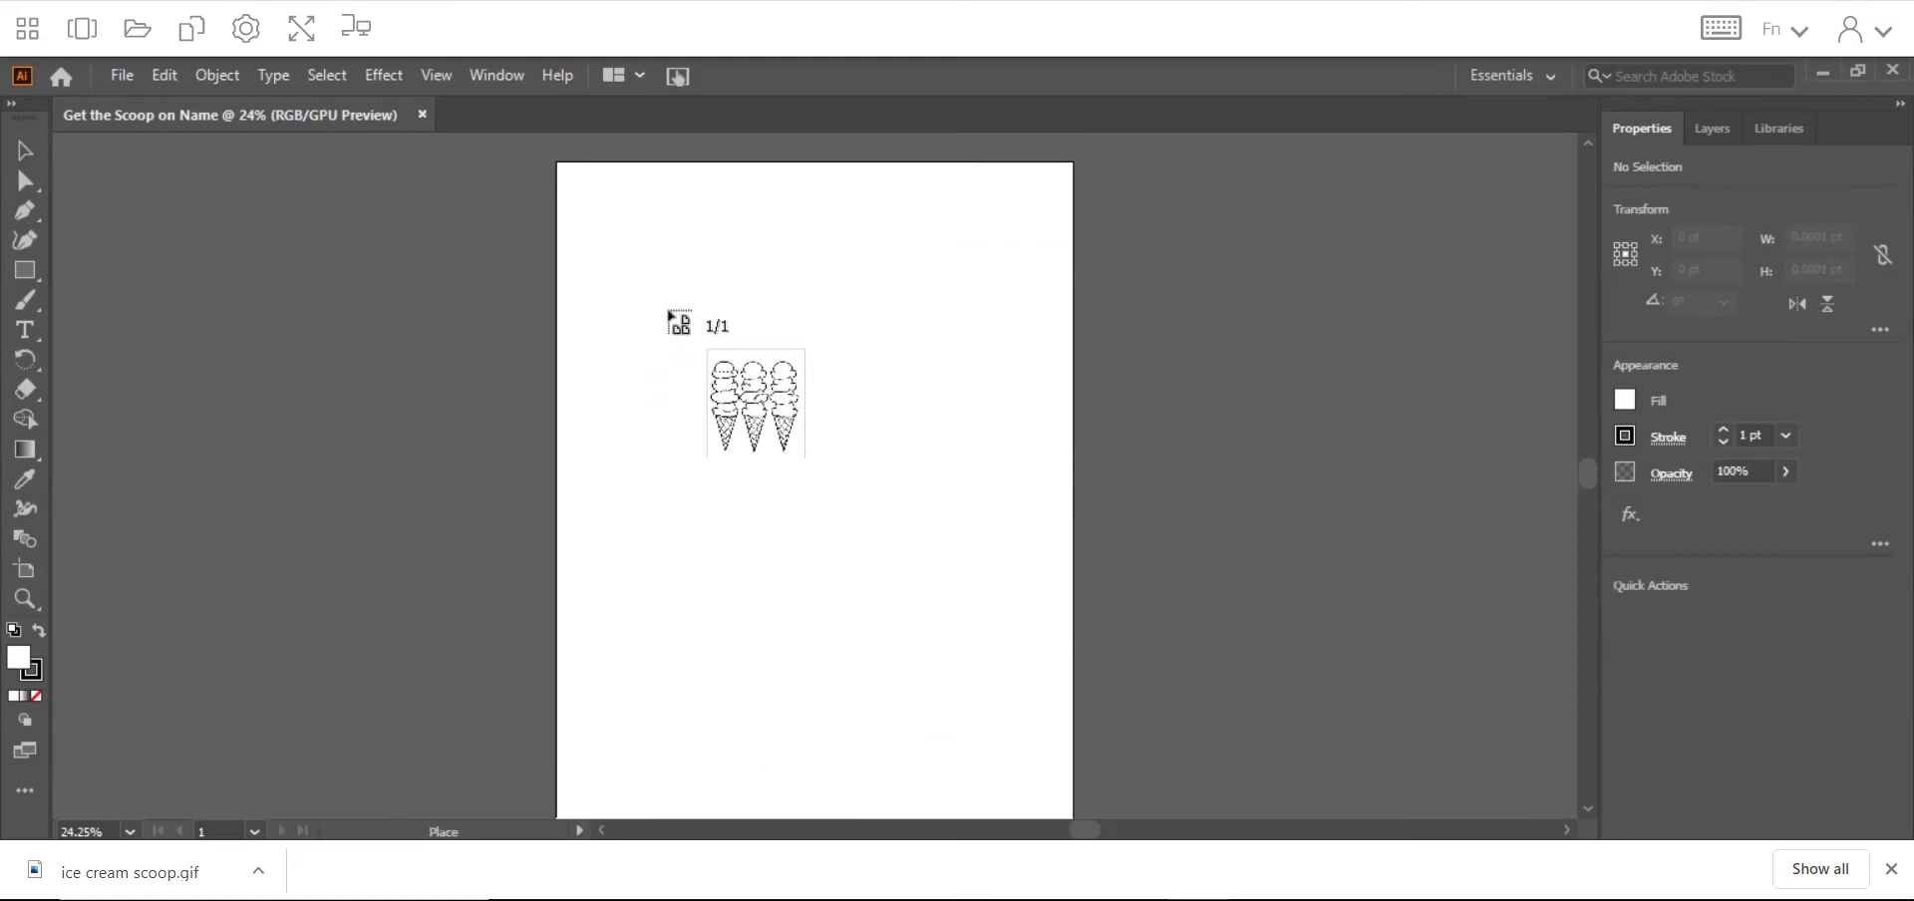
{"action": "left_click", "coordinate": [667, 310]}
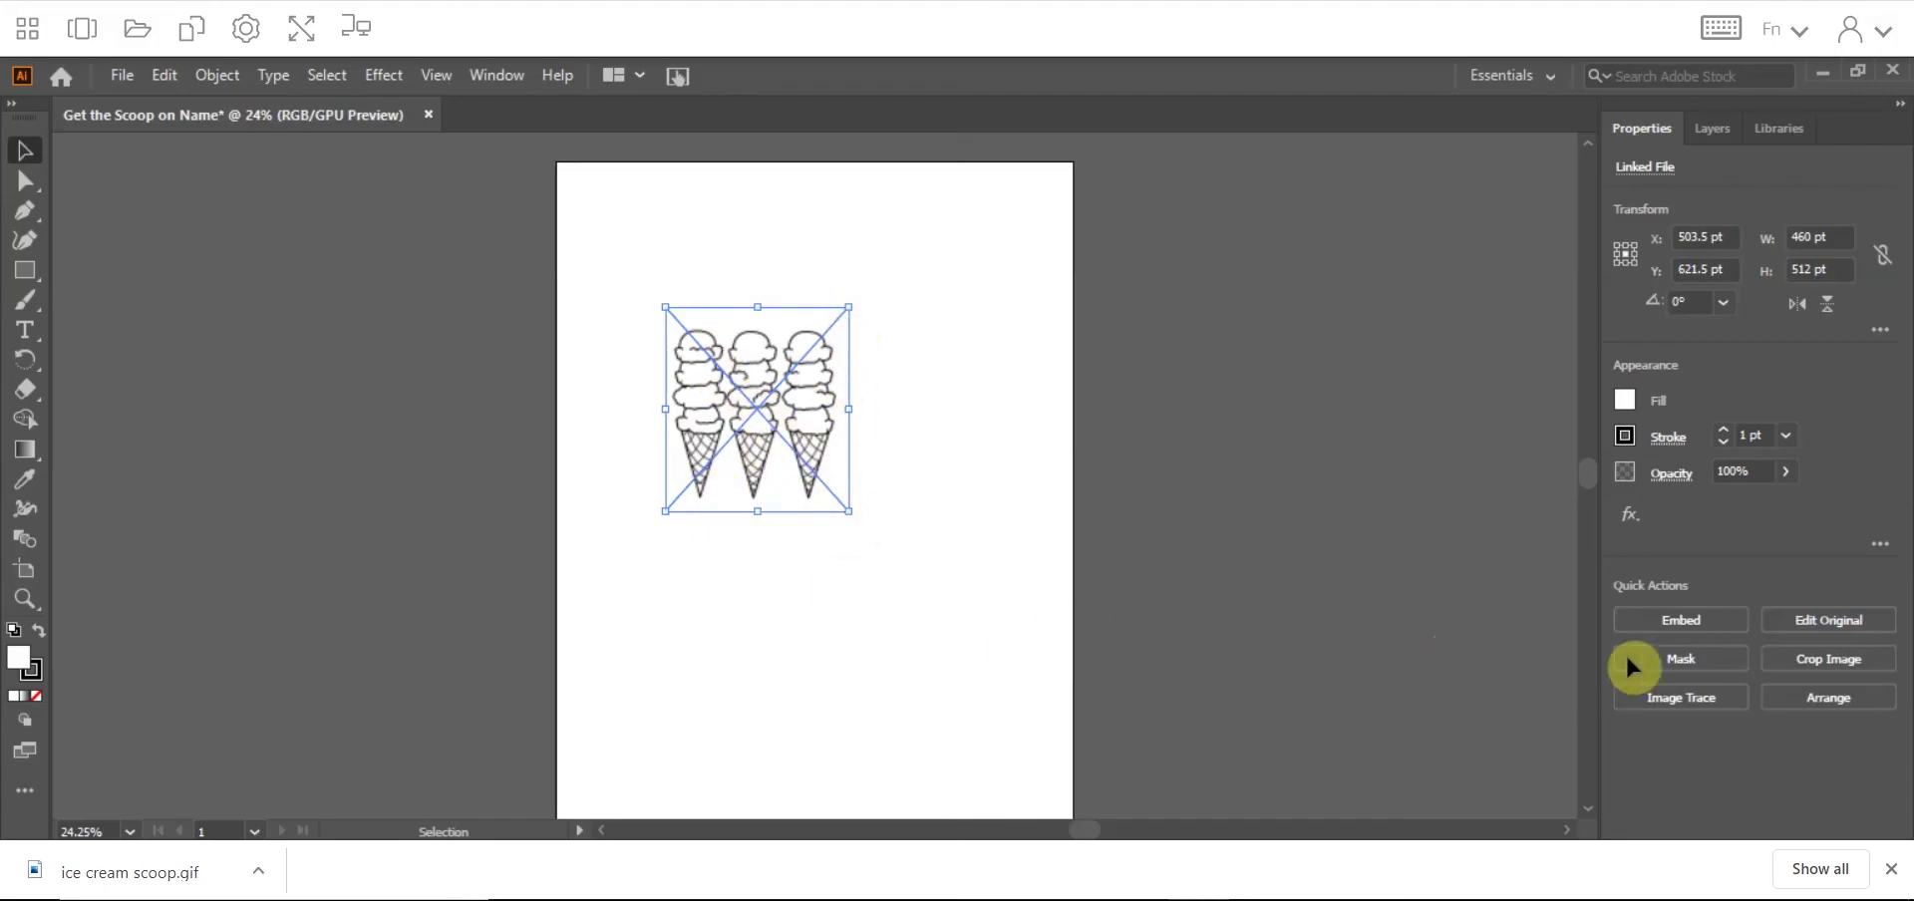
Step: Embed the placed three-cone image and reset the Essentials workspace
{"action": "left_click", "coordinate": [1677, 620]}
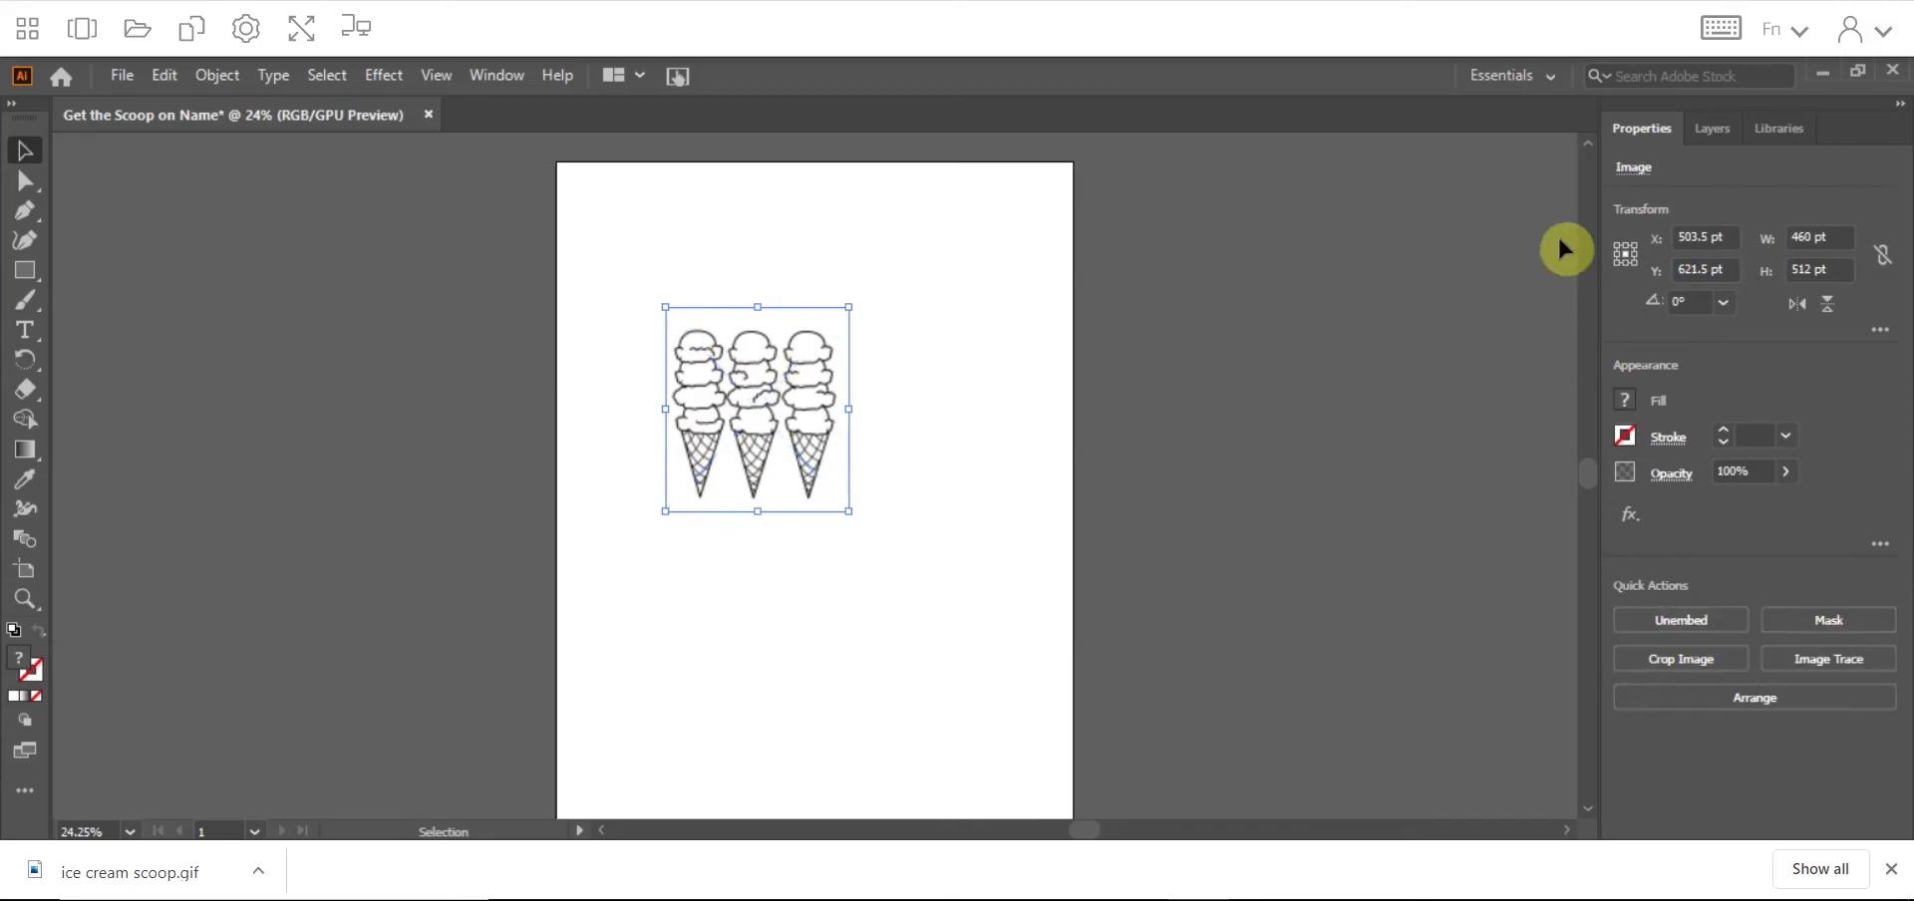
{"action": "left_click", "coordinate": [1549, 72]}
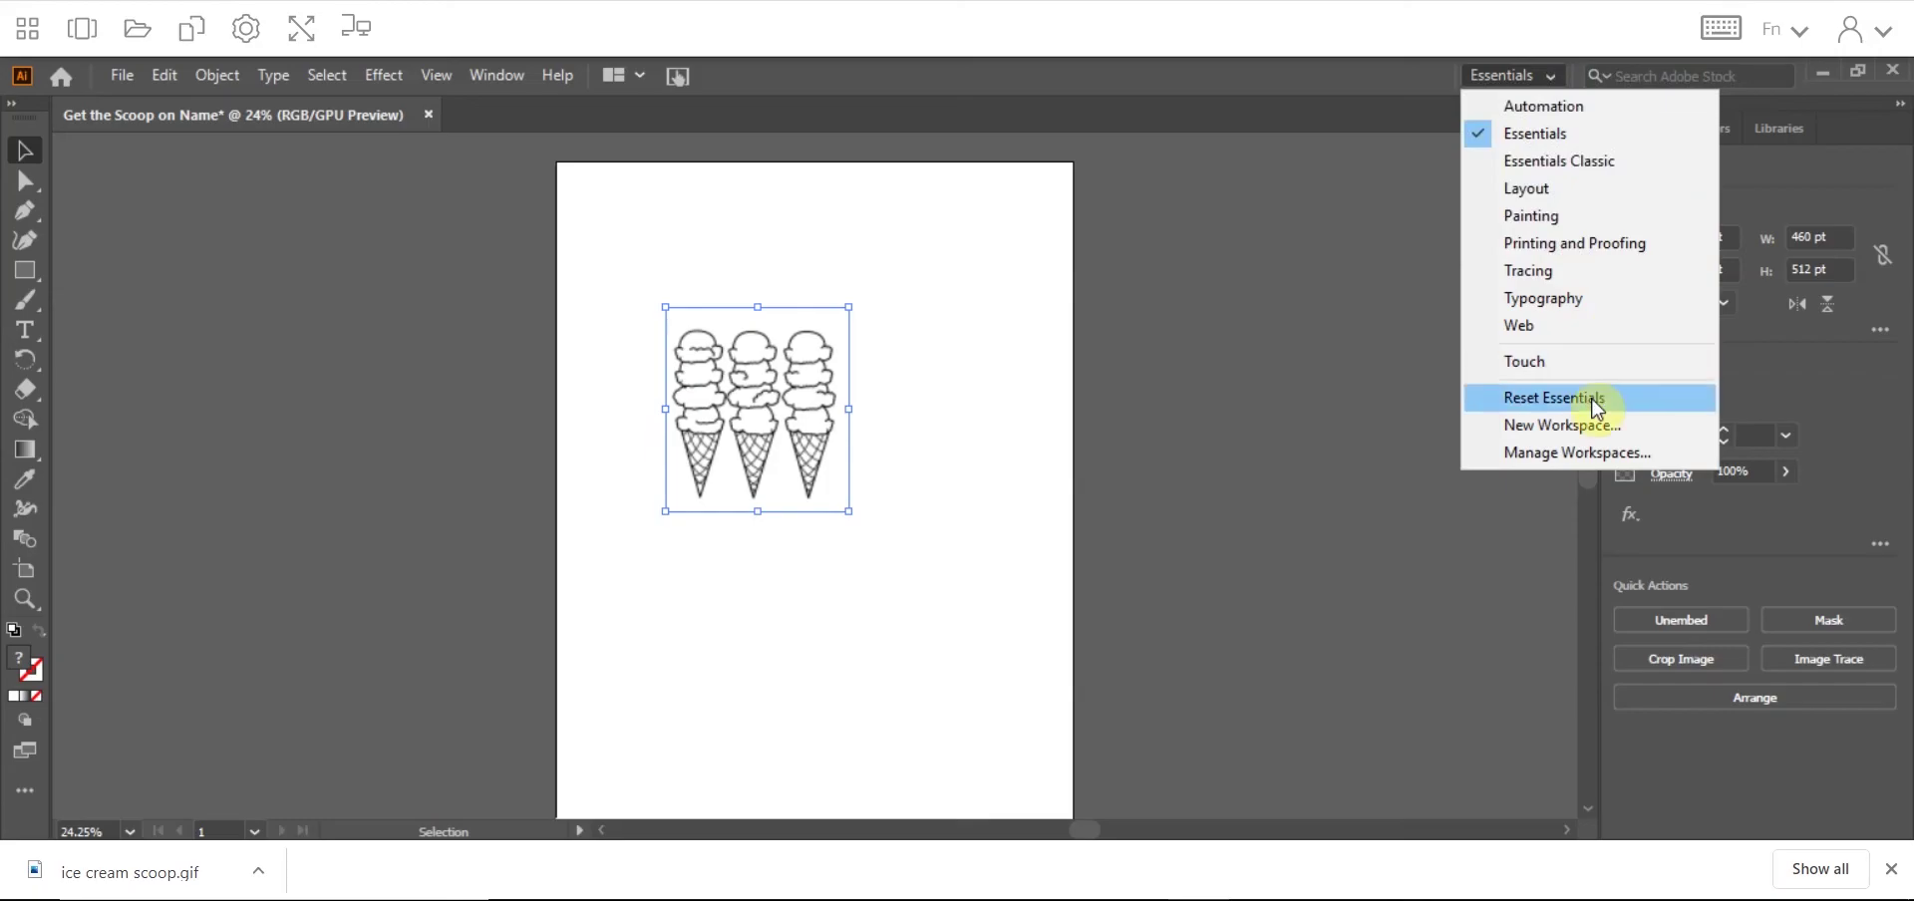
{"action": "left_click", "coordinate": [1514, 676]}
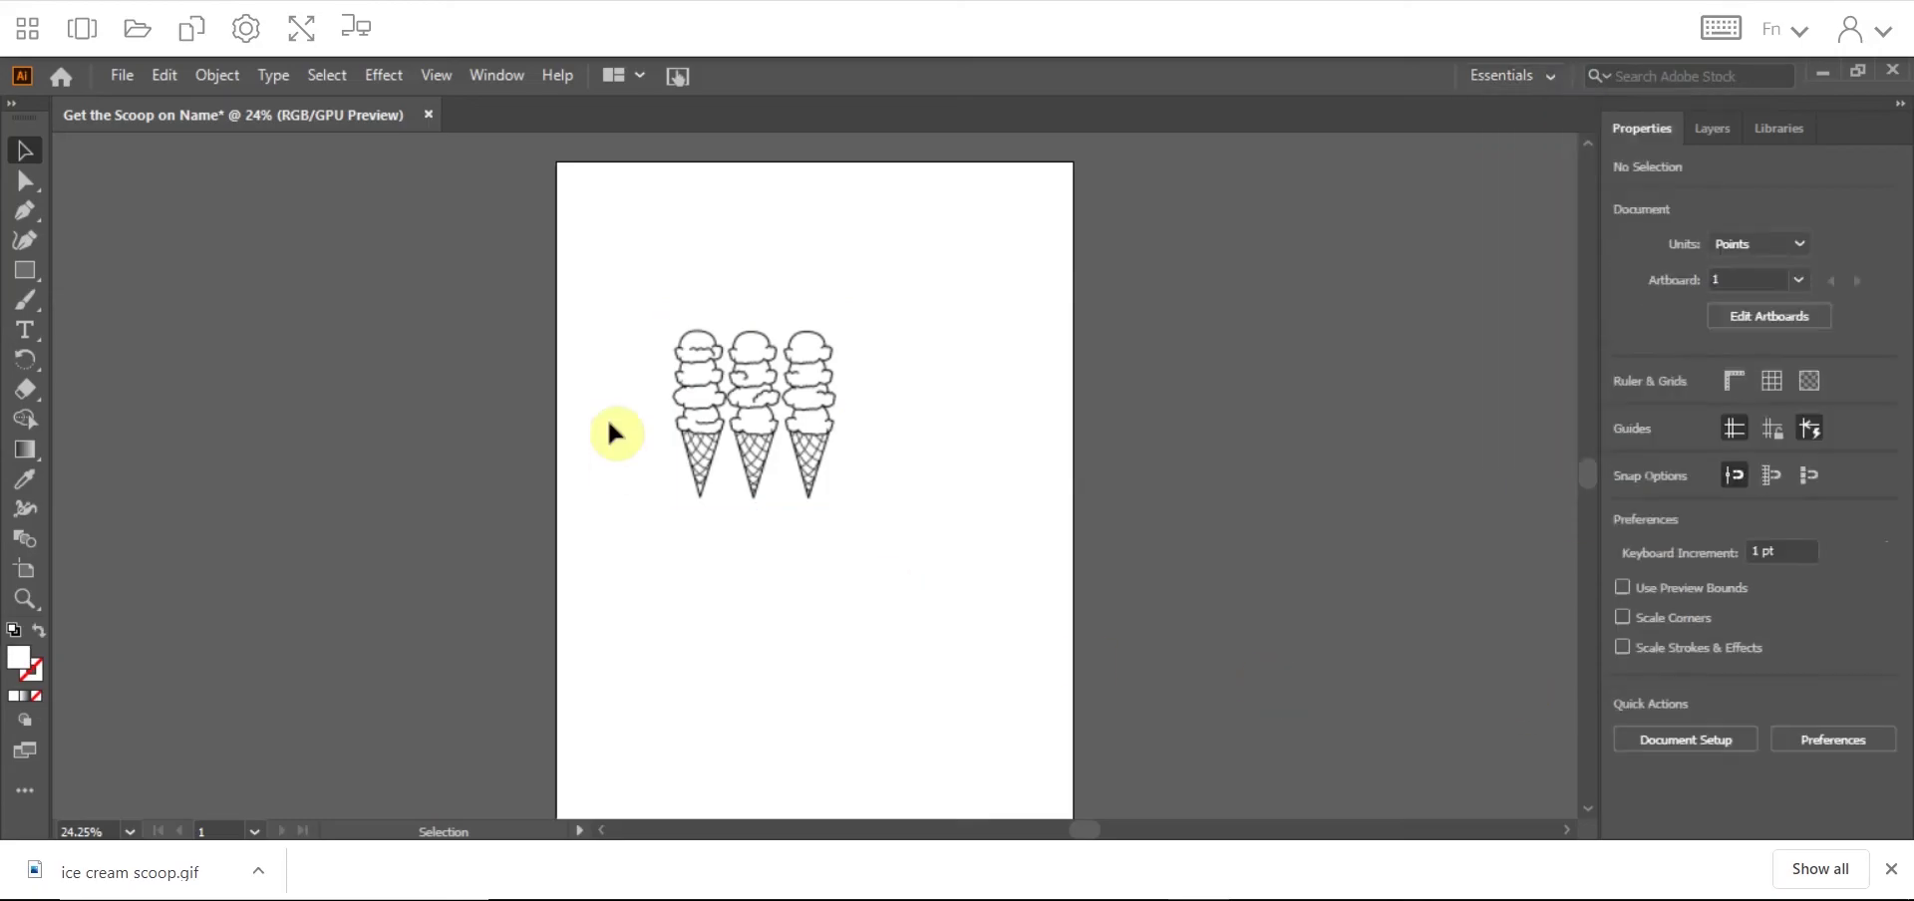
{"action": "left_click", "coordinate": [788, 403]}
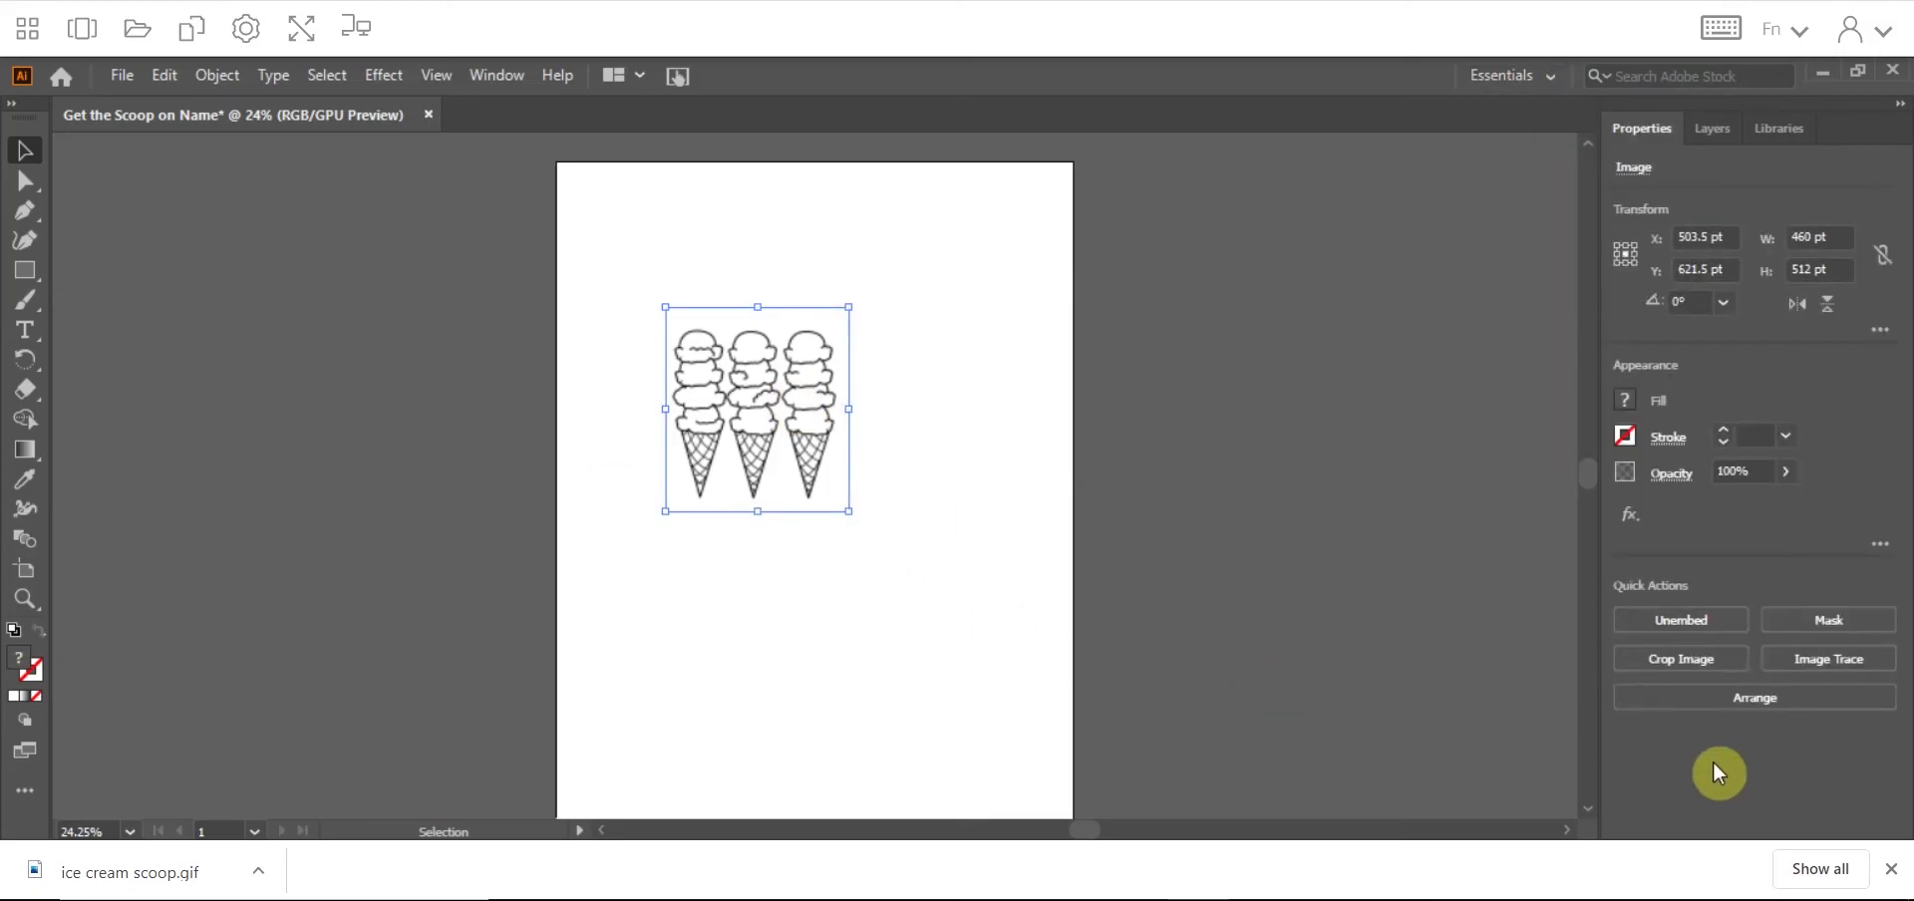
{"action": "left_click", "coordinate": [1826, 655]}
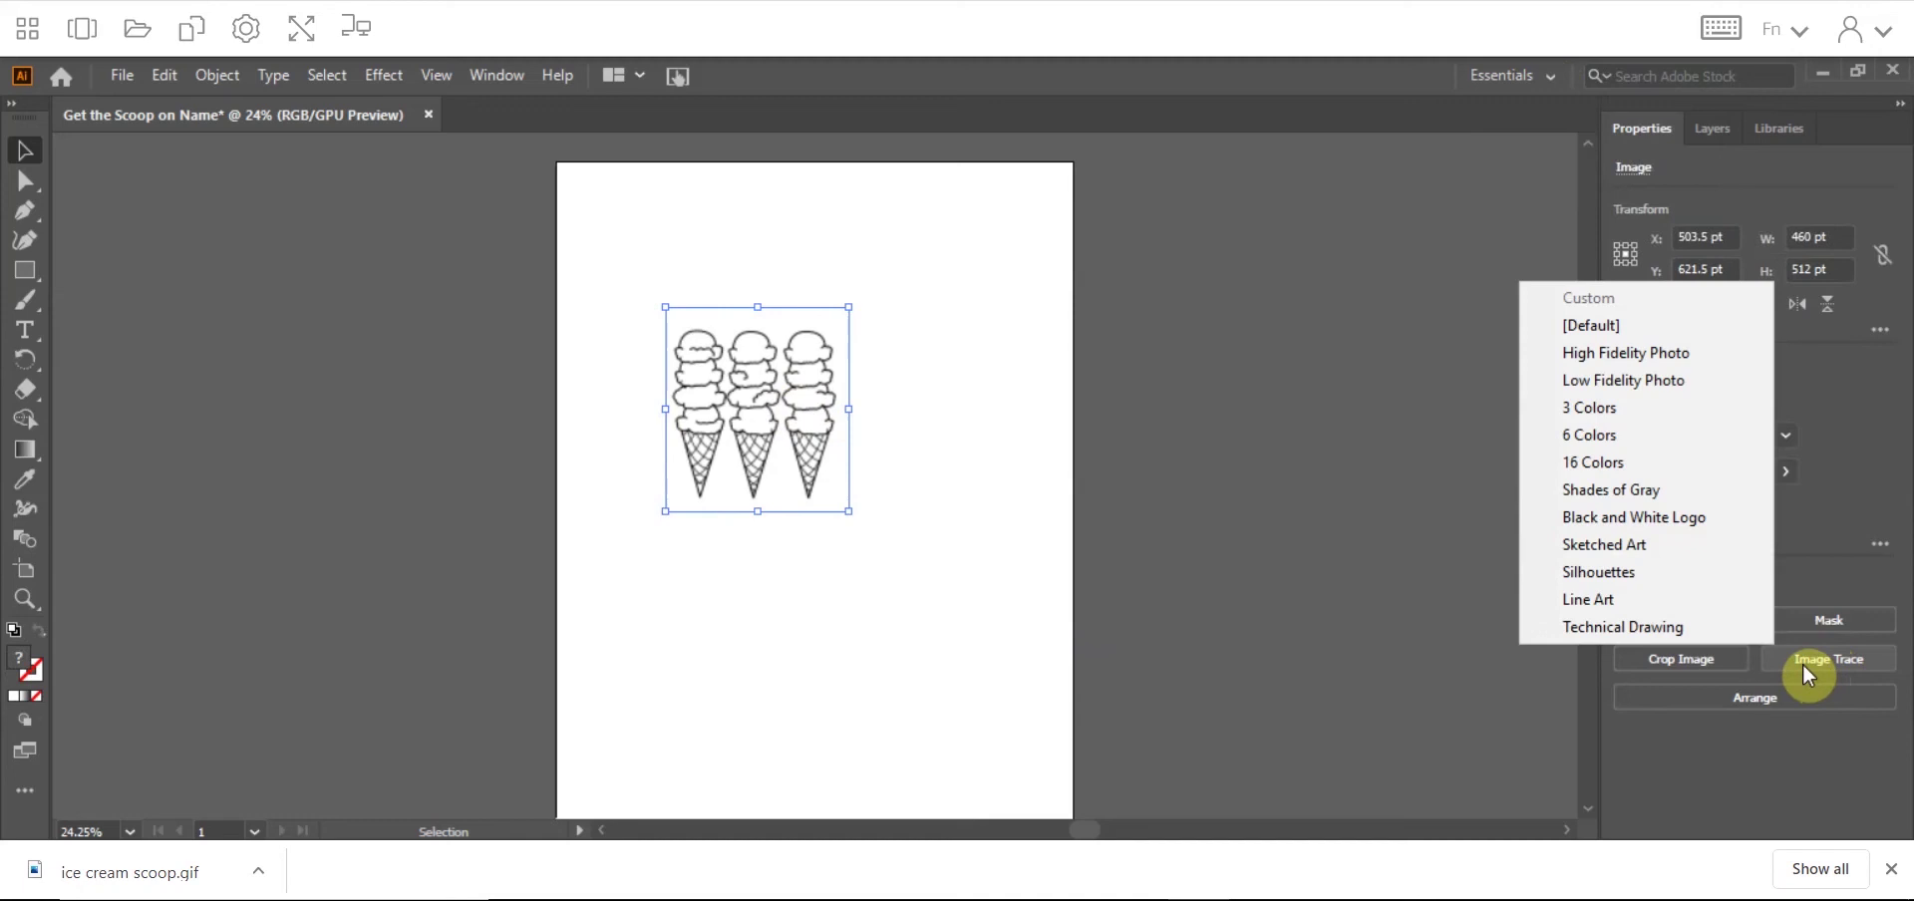
Step: Trace the cone image with the Low Fidelity Photo preset
{"action": "left_click", "coordinate": [1639, 379]}
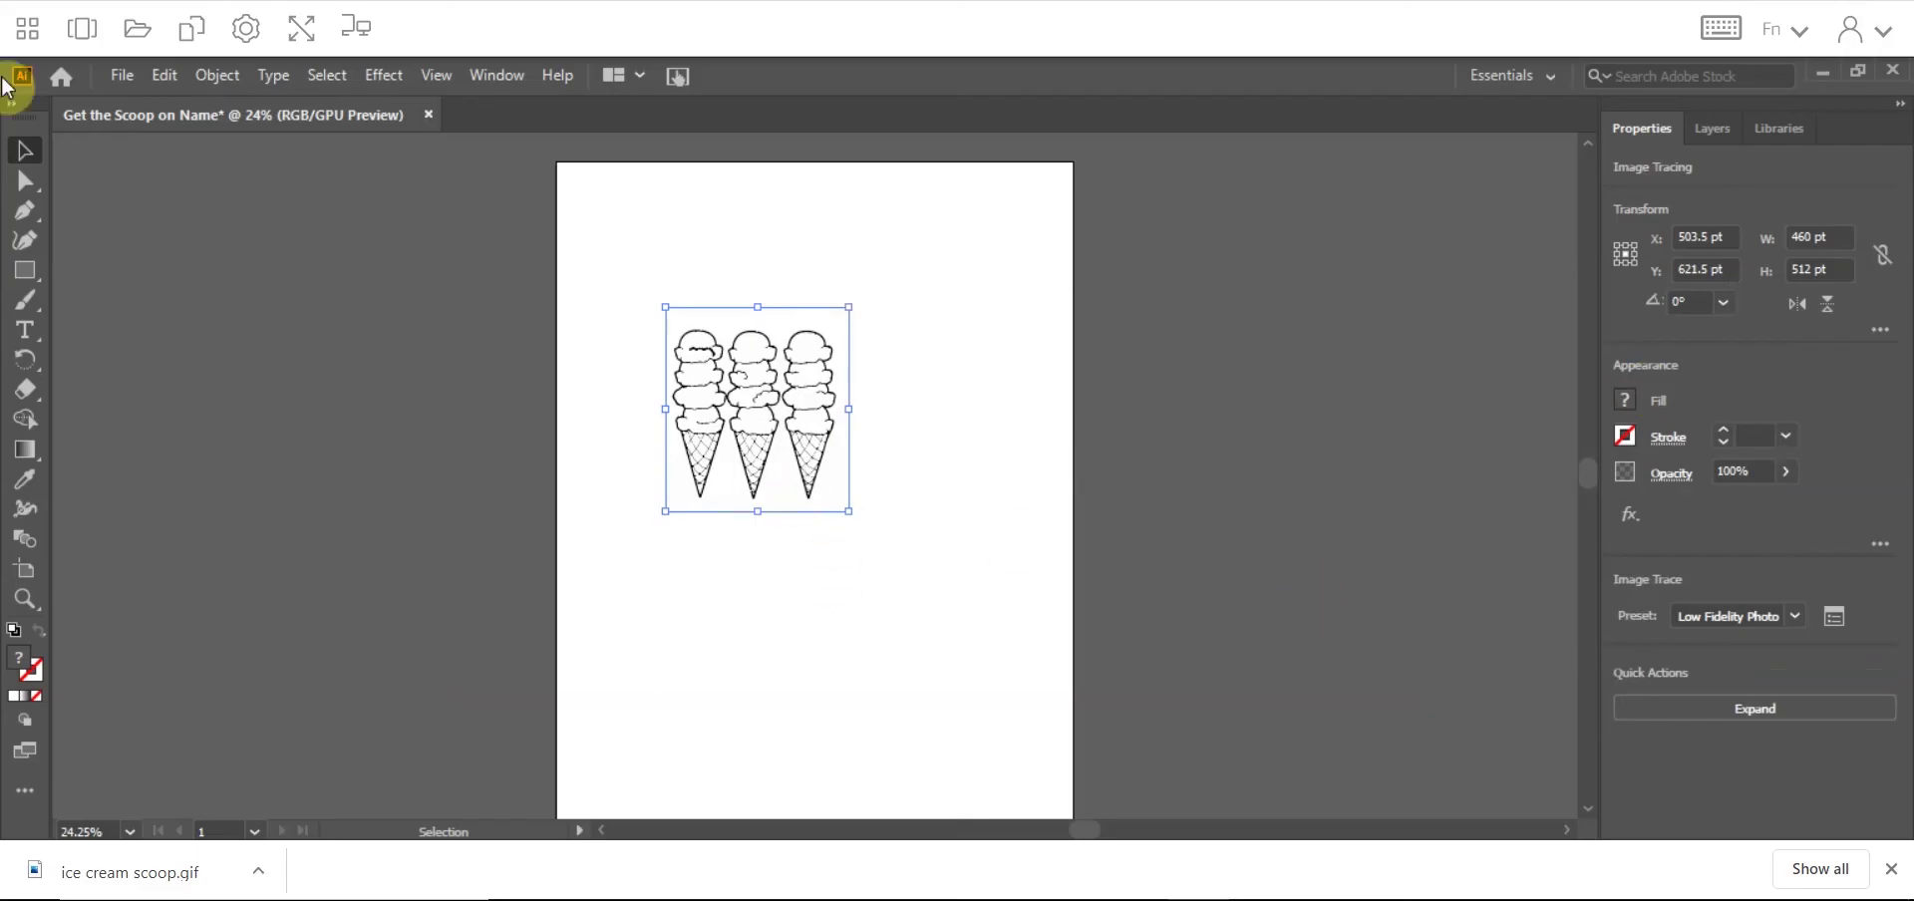
{"action": "left_click", "coordinate": [27, 154]}
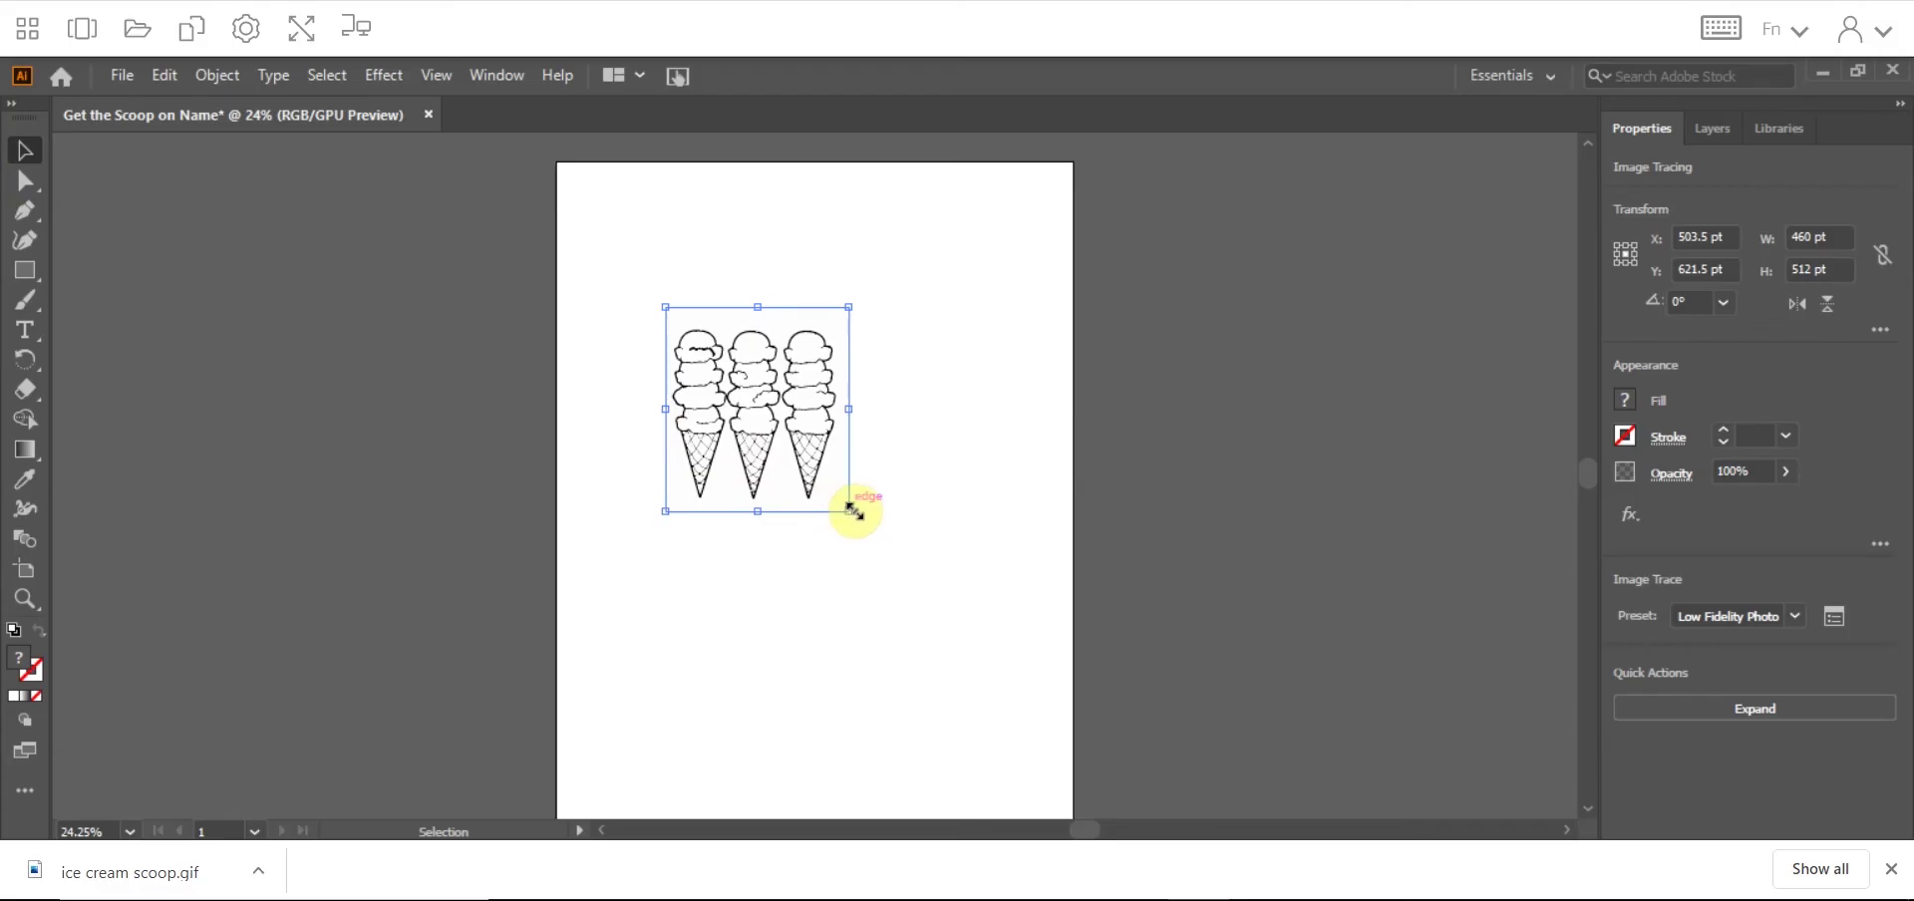
Step: Scale the traced cones up proportionally to fill most of the page and centre them
{"action": "key", "text": "shift"}
{"action": "left_click_drag", "start_coordinate": [855, 510], "coordinate": [1063, 739]}
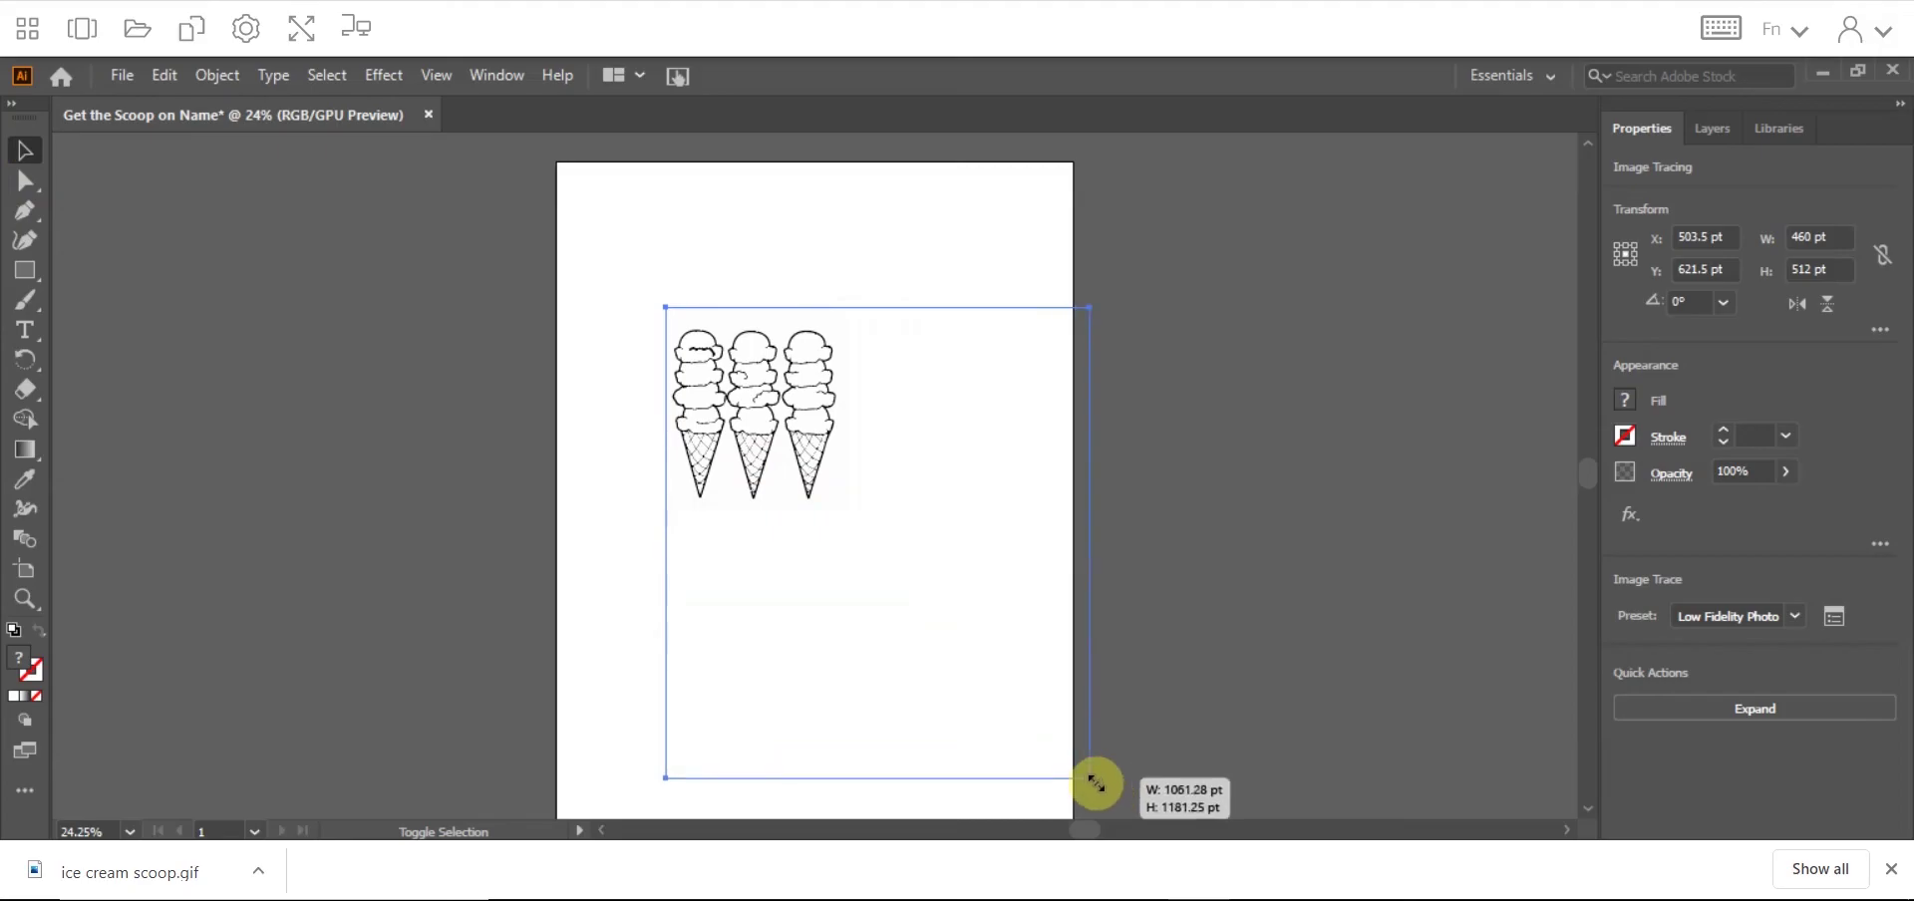
{"action": "left_click_drag", "start_coordinate": [1063, 739], "coordinate": [1090, 779]}
{"action": "left_click_drag", "start_coordinate": [904, 609], "coordinate": [845, 640]}
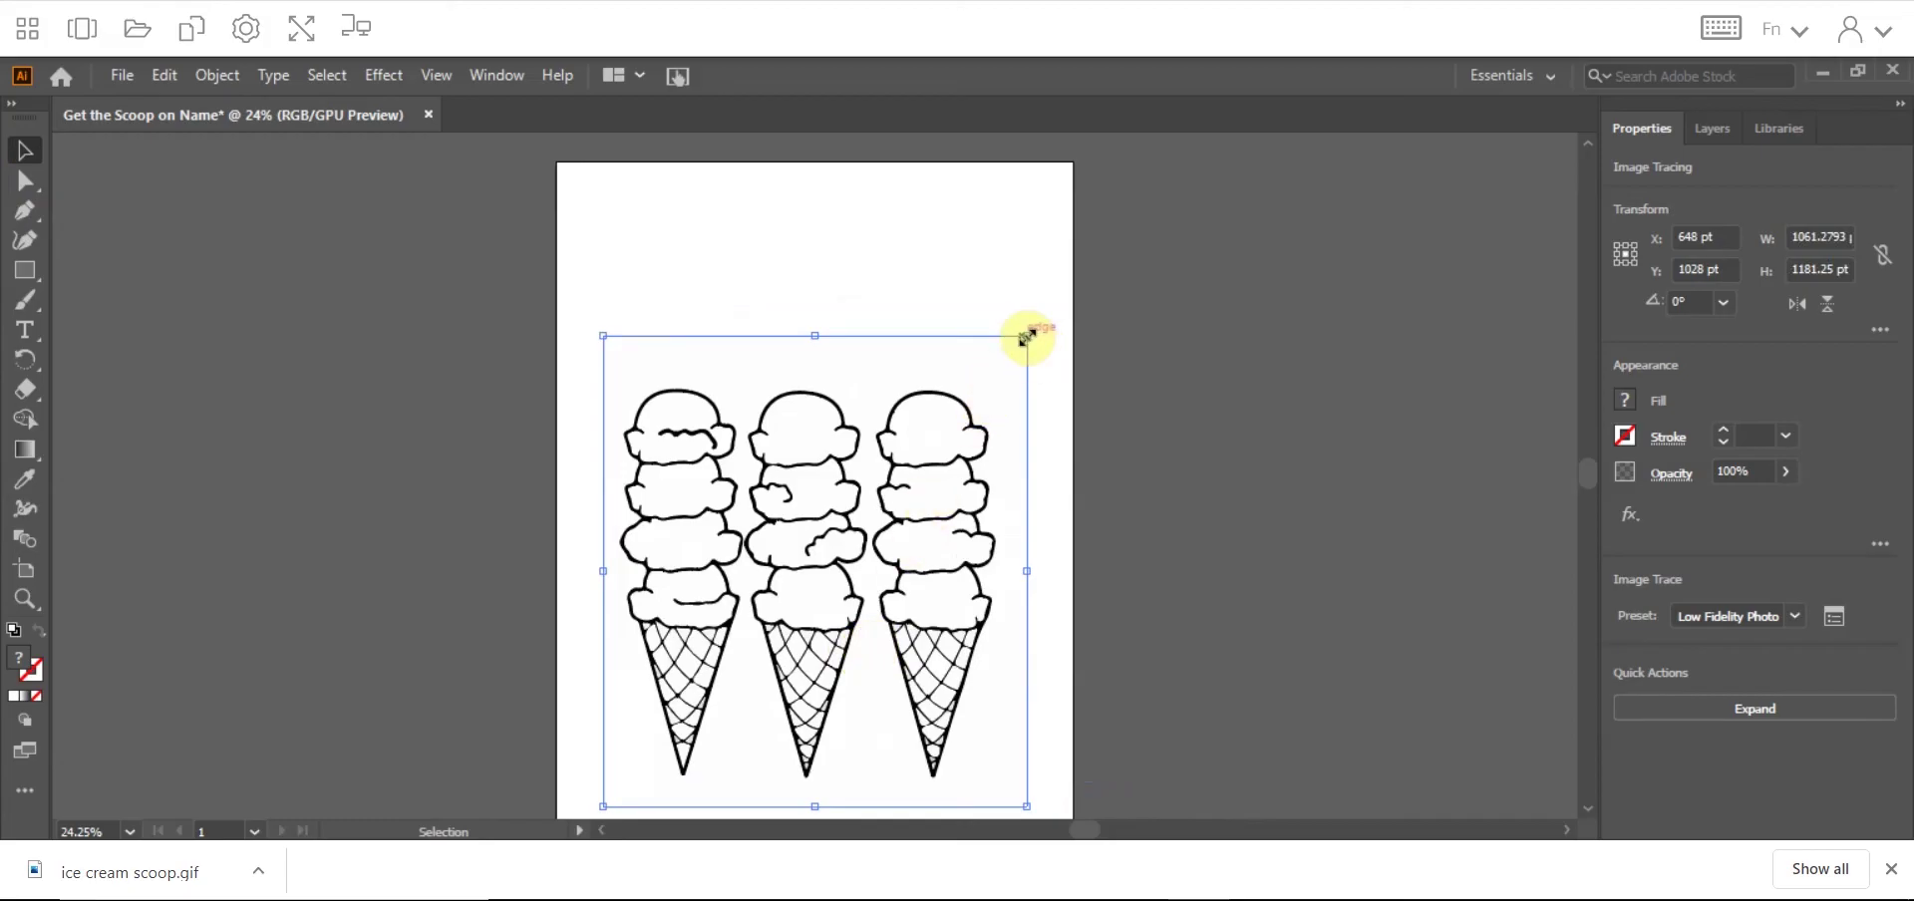
{"action": "left_click_drag", "start_coordinate": [1027, 336], "coordinate": [1058, 297]}
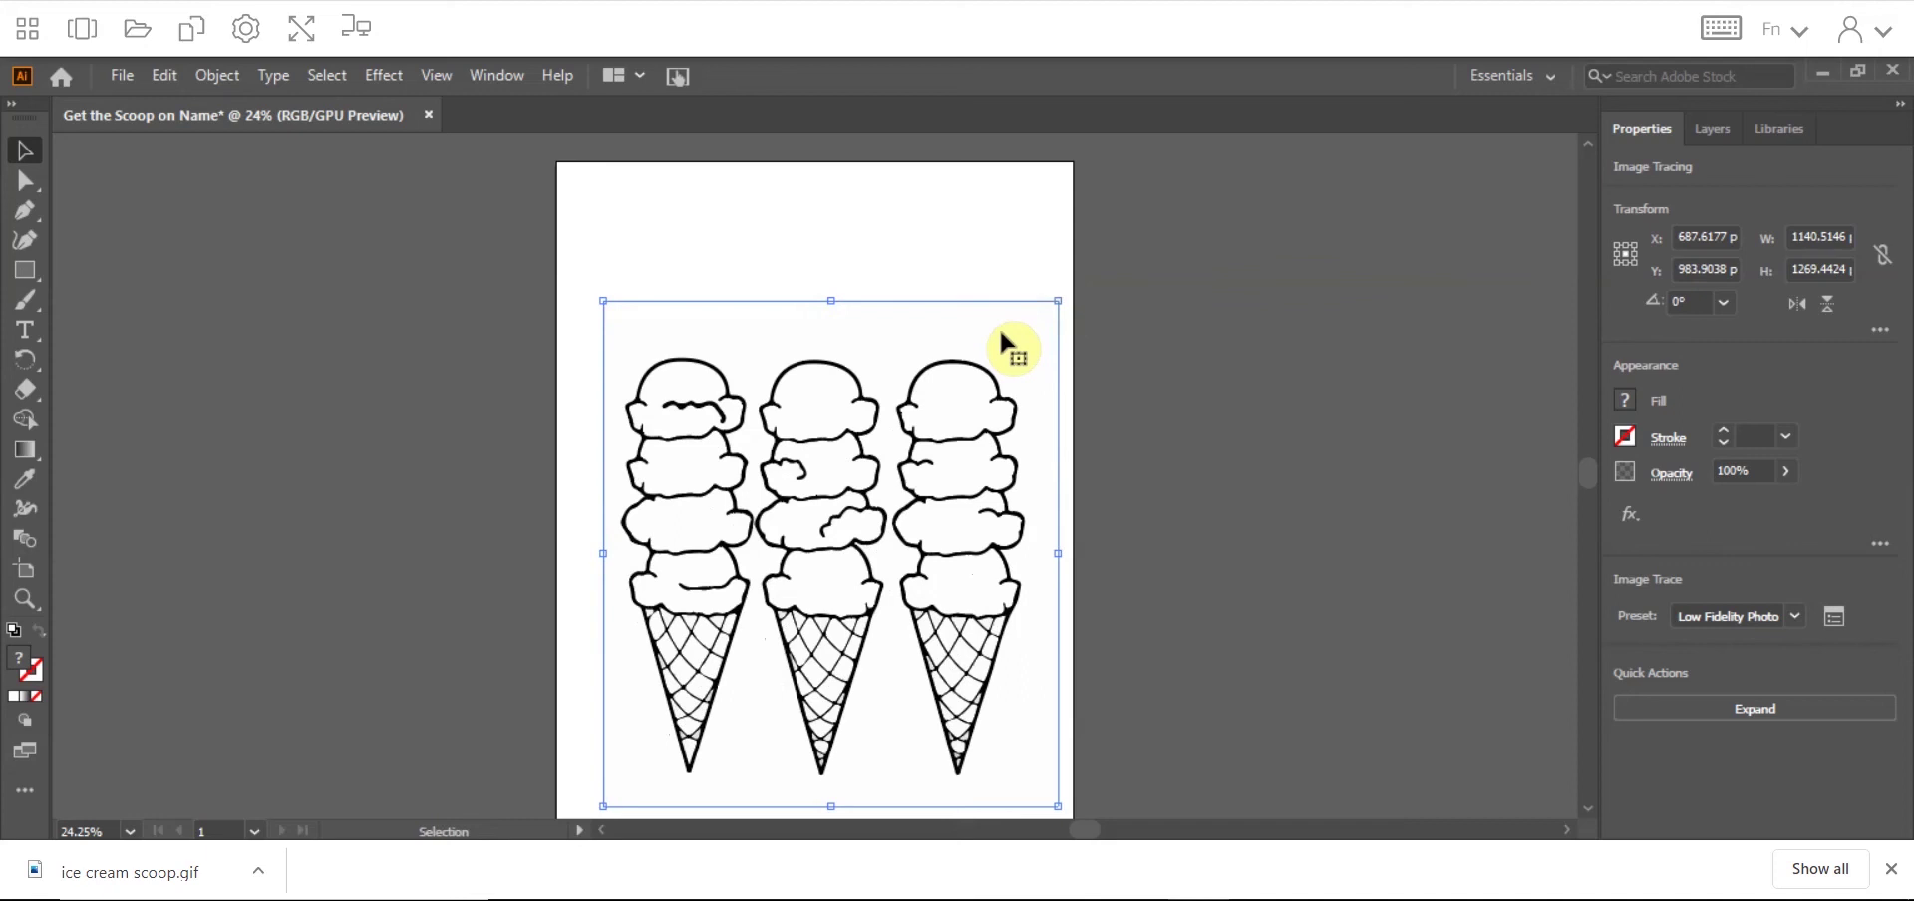
{"action": "left_click_drag", "start_coordinate": [985, 379], "coordinate": [968, 379]}
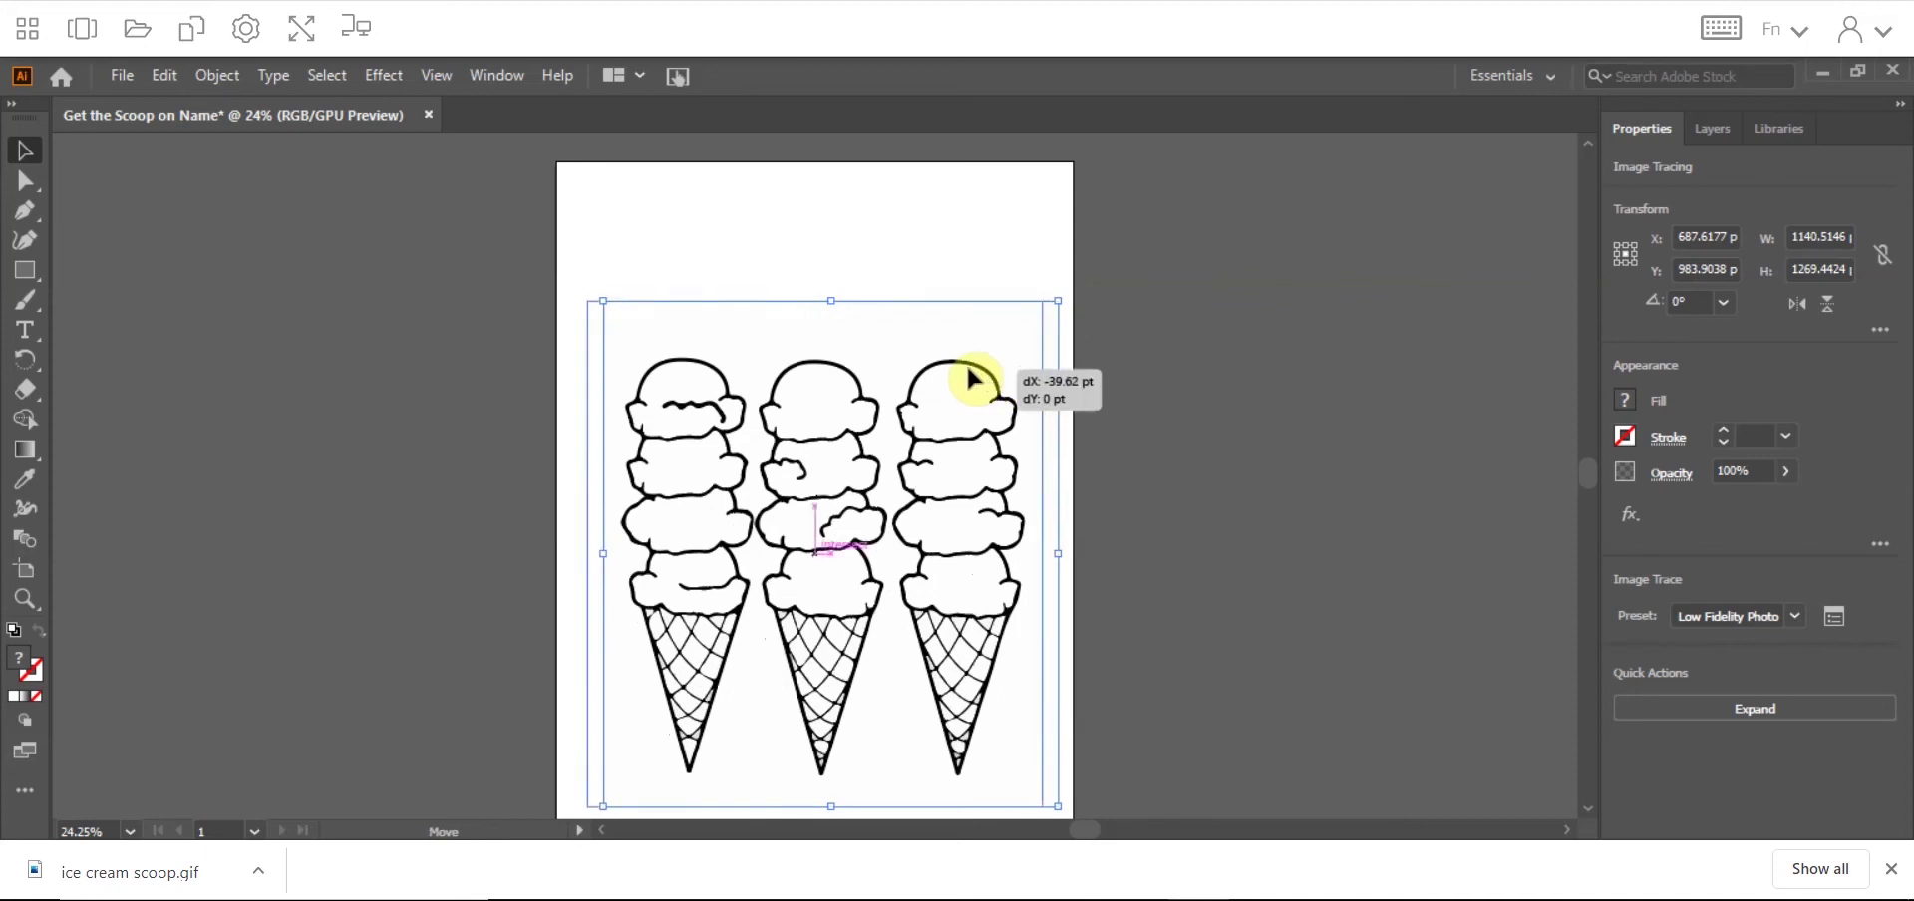
{"action": "left_click", "coordinate": [1158, 379]}
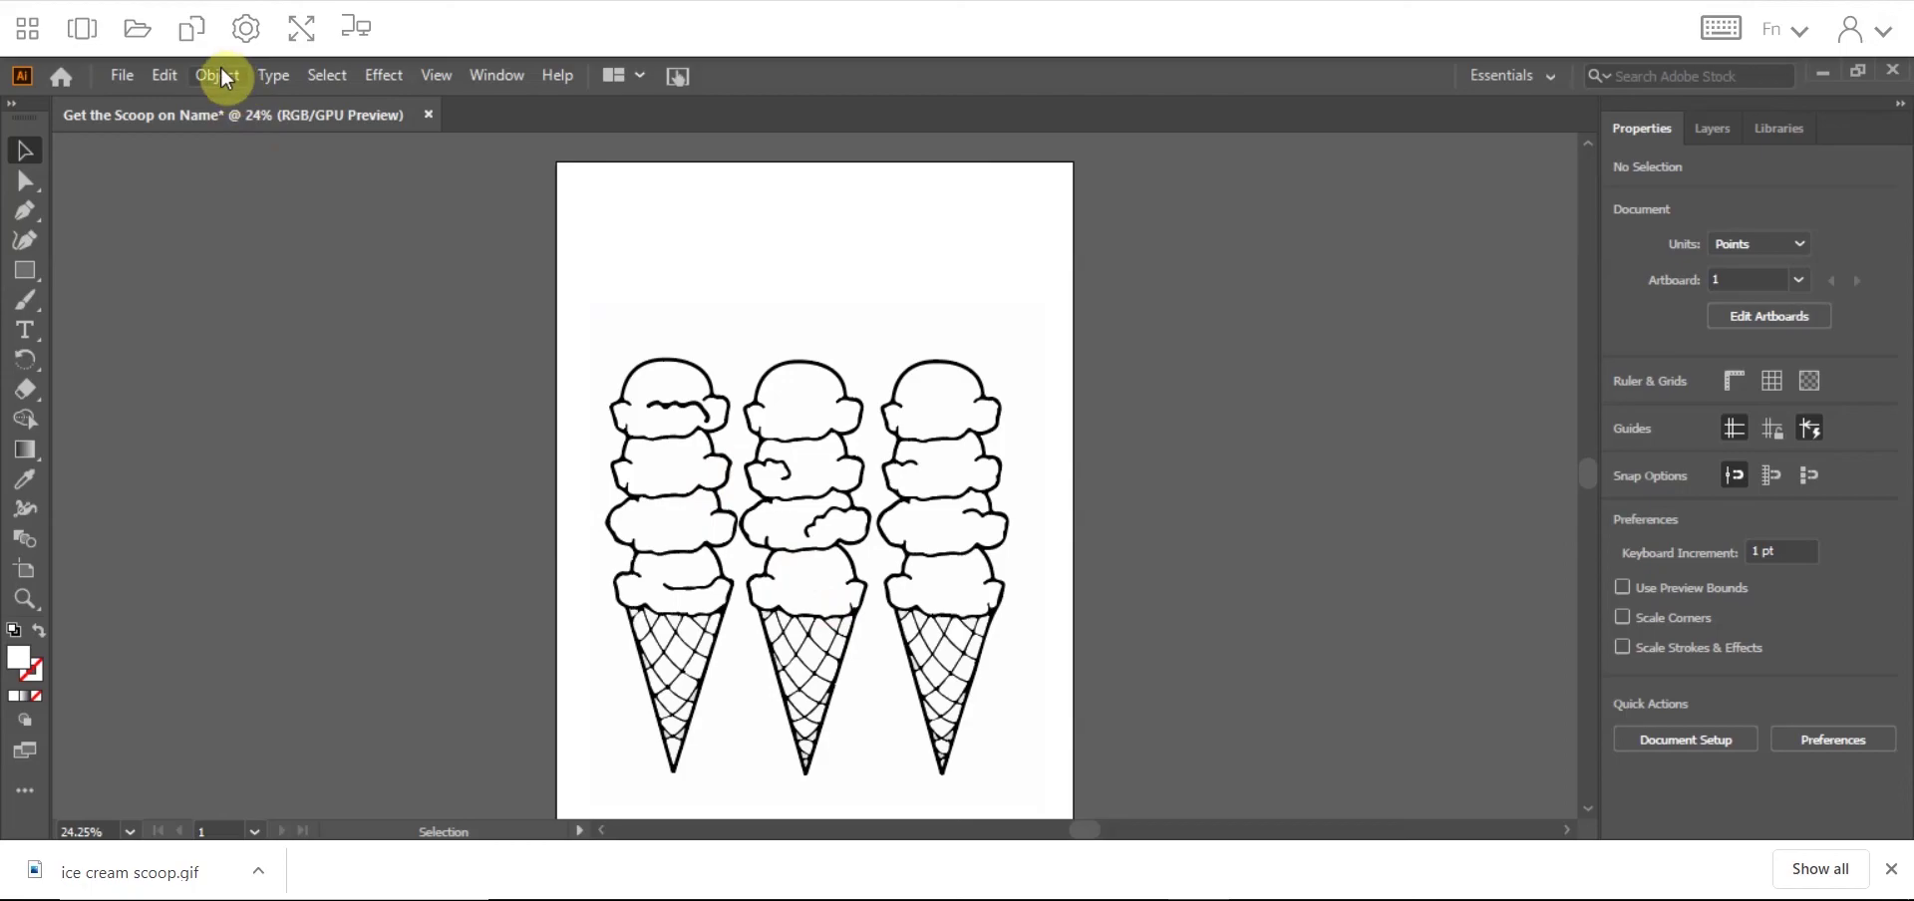
Step: Expand the traced ice cream artwork with Object and Fill checked
{"action": "left_click", "coordinate": [705, 407]}
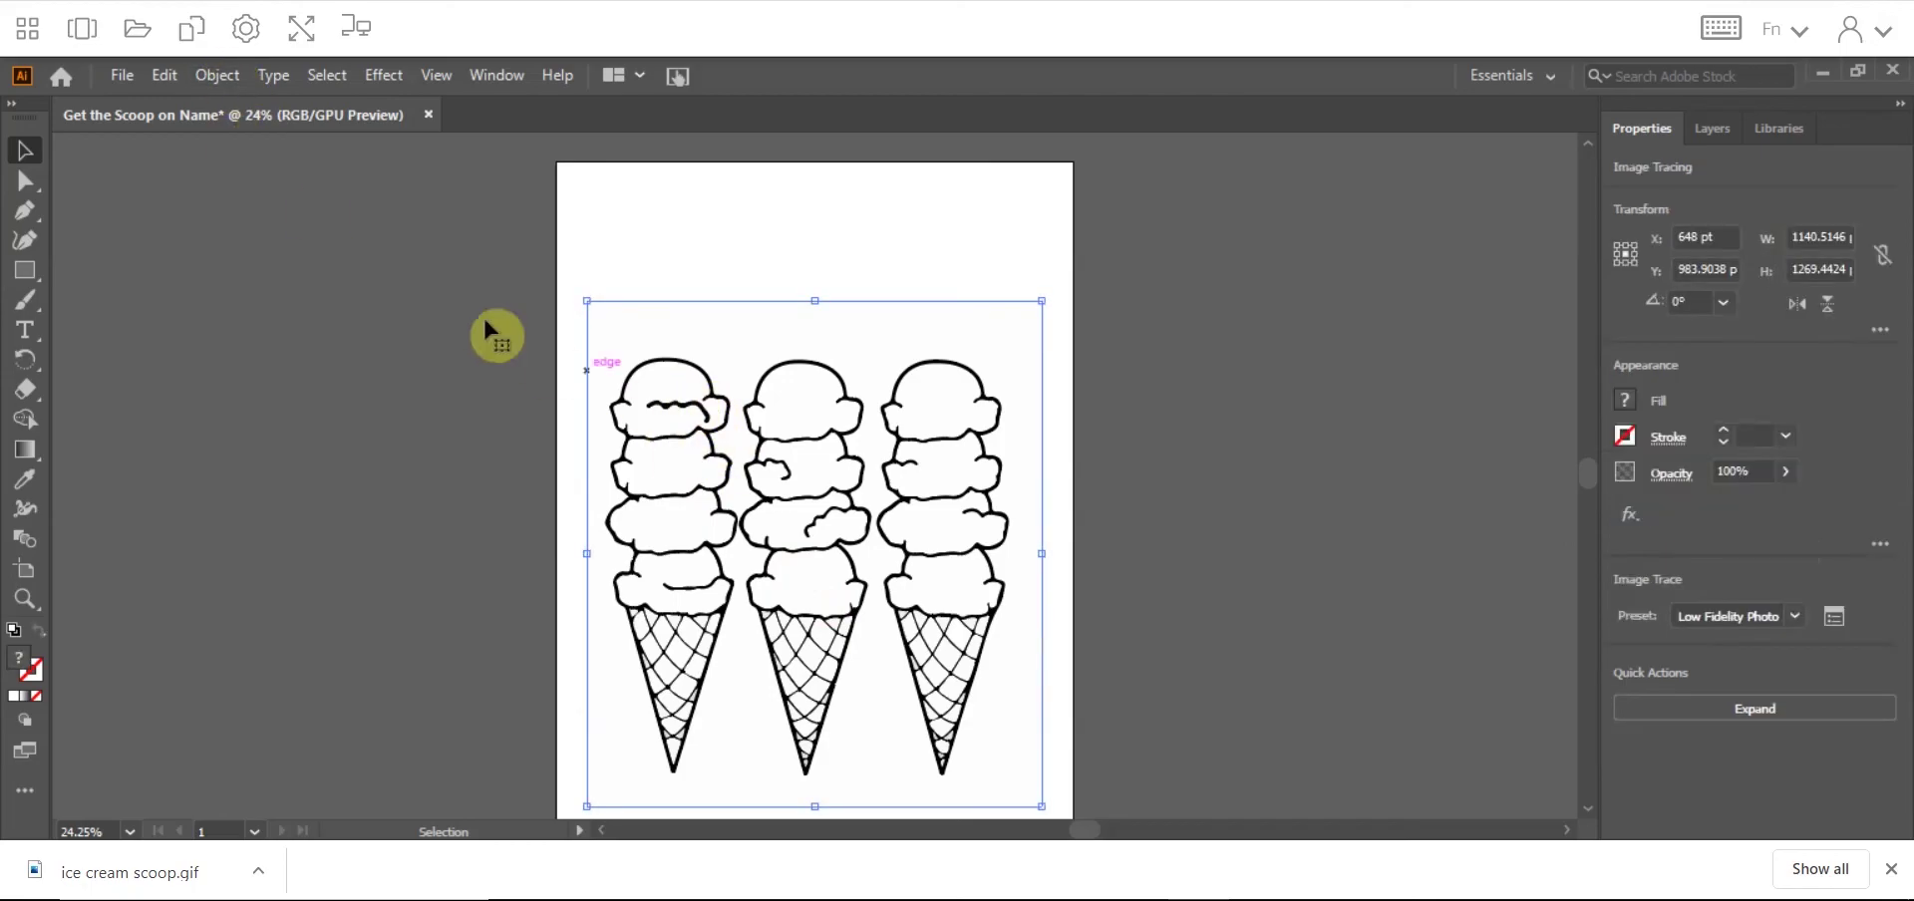
{"action": "left_click", "coordinate": [211, 72]}
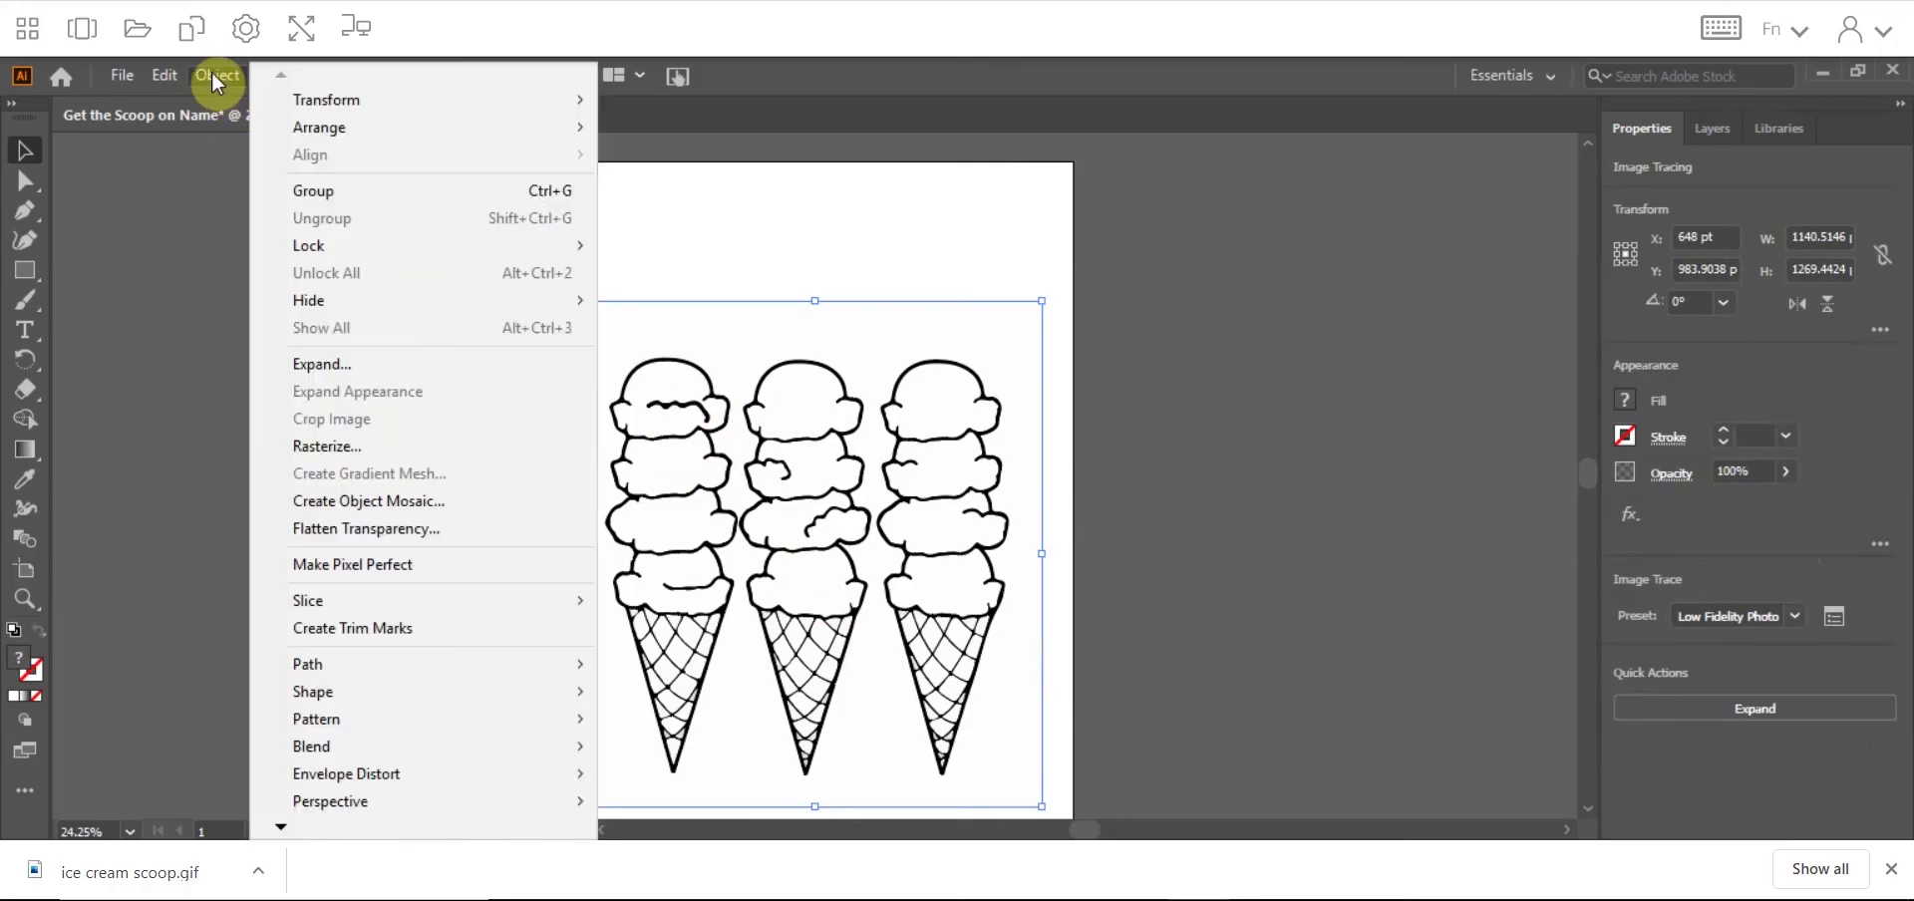
{"action": "left_click", "coordinate": [381, 367]}
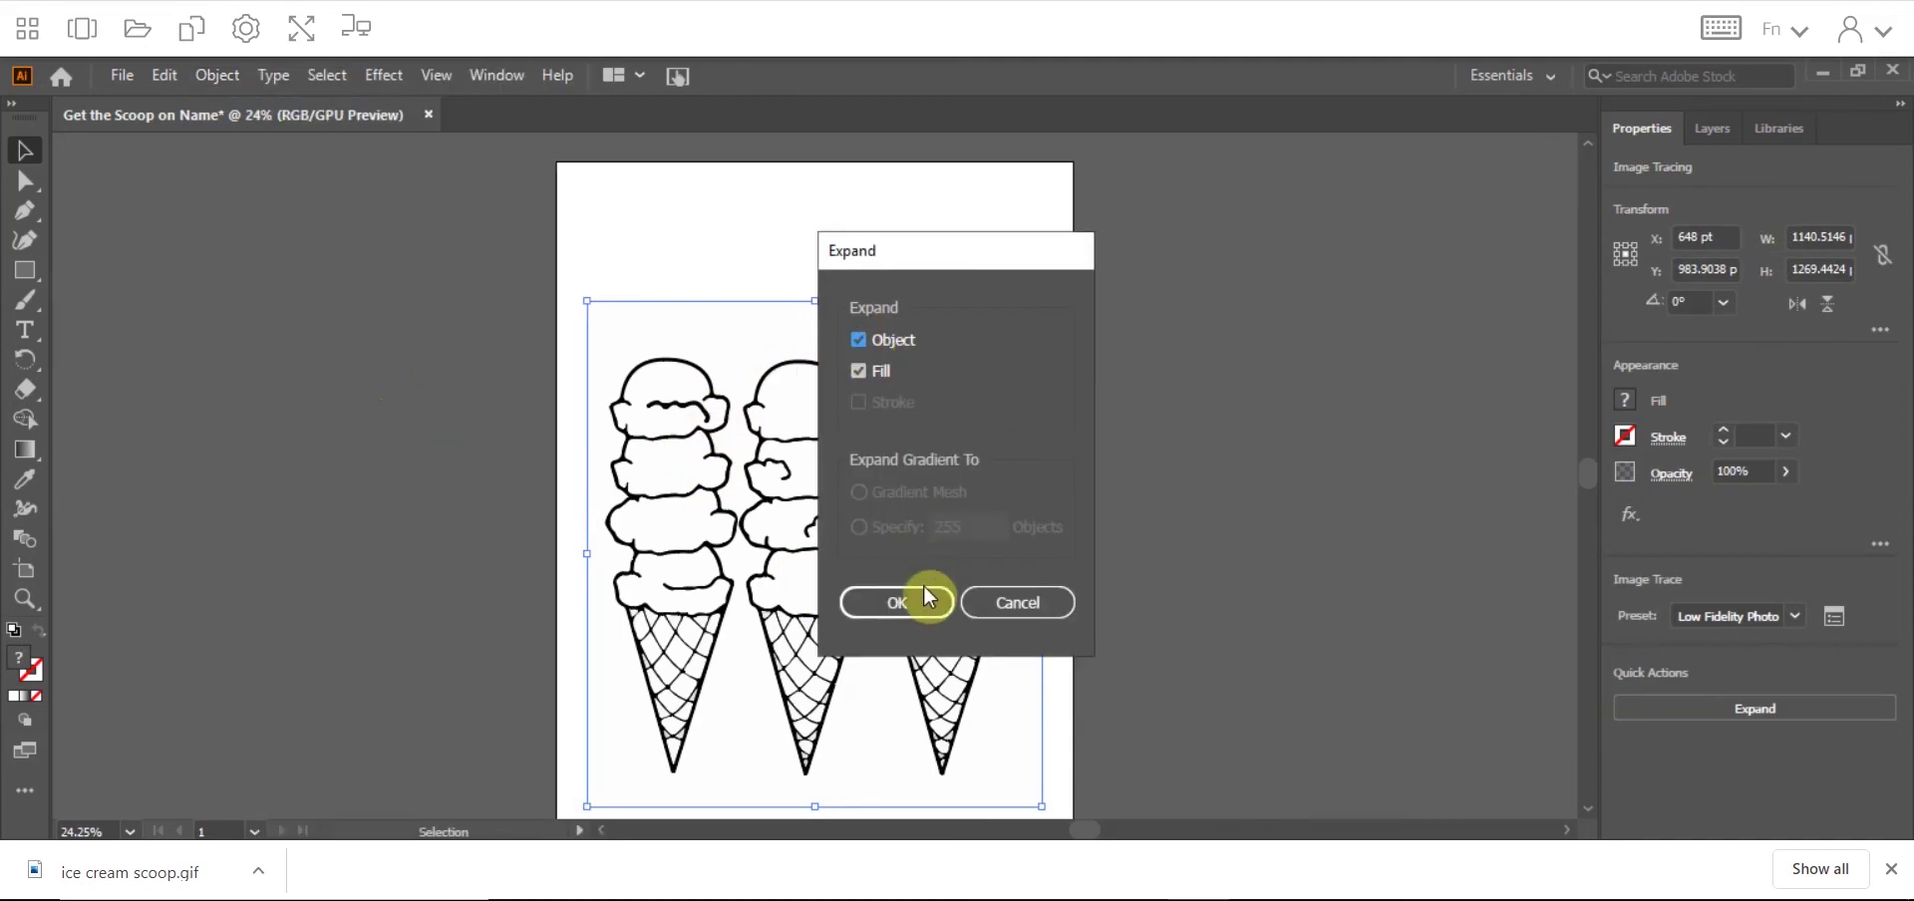
{"action": "left_click", "coordinate": [902, 602]}
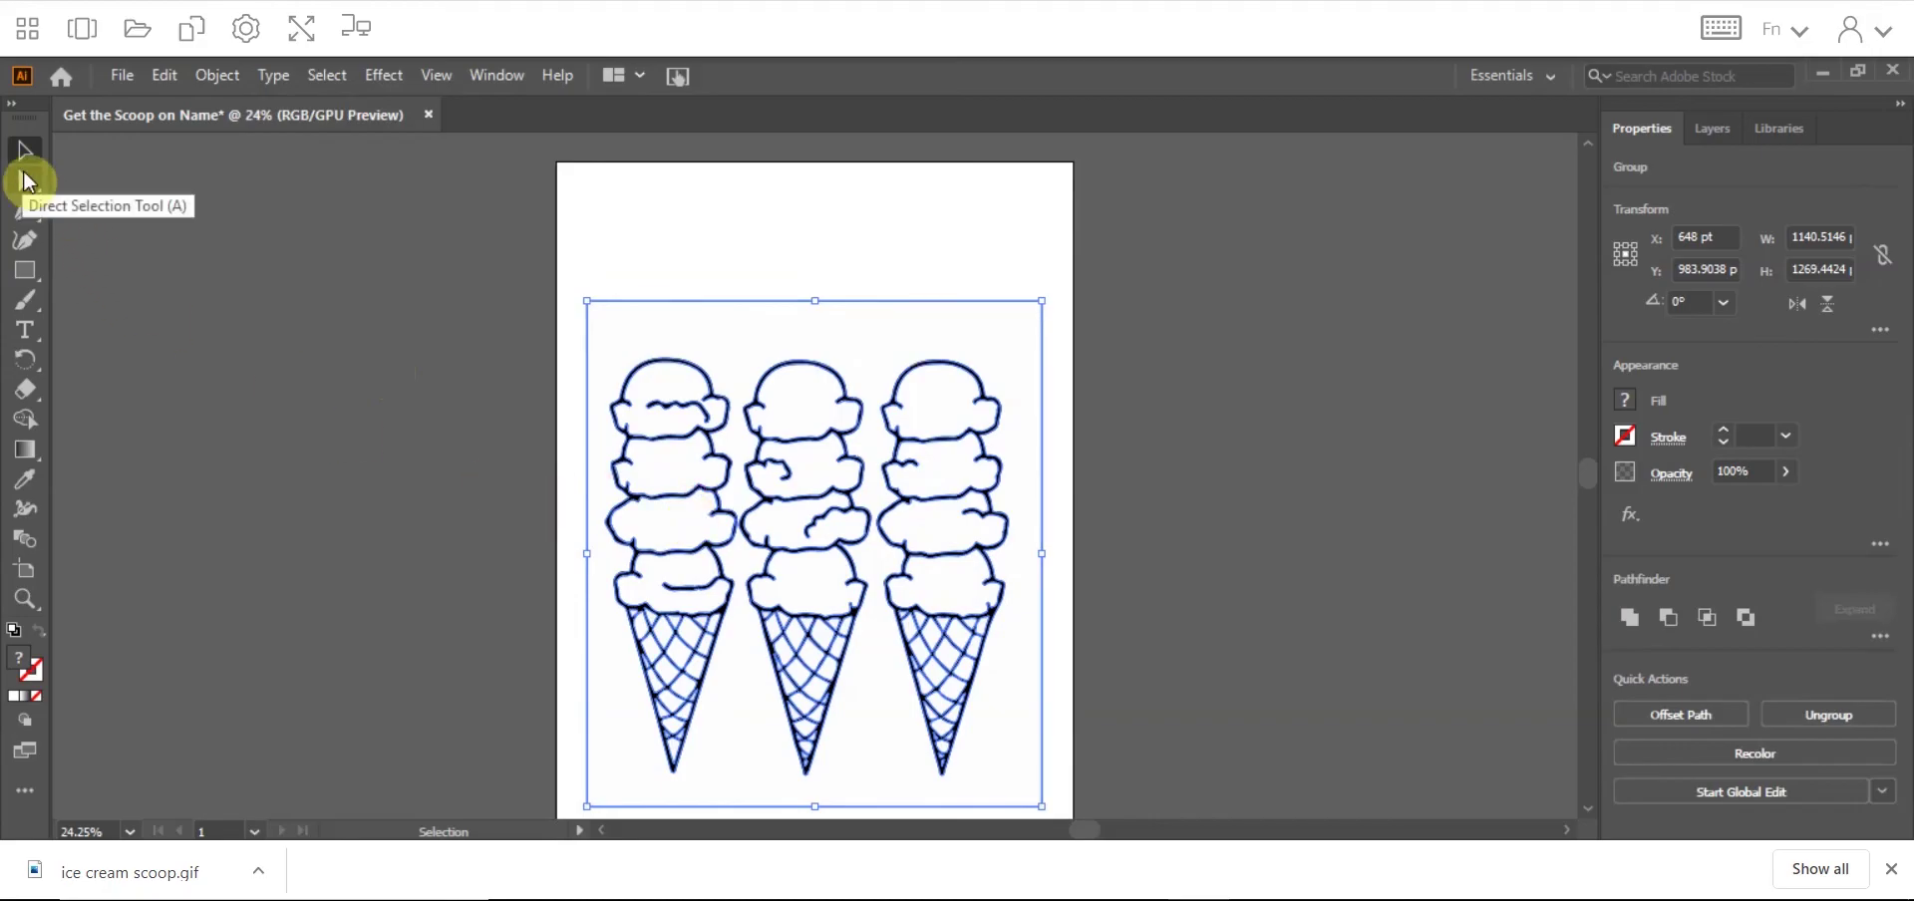
Step: Deselect the group and direct-select only the left cone's top scoop path
{"action": "left_click", "coordinate": [26, 183]}
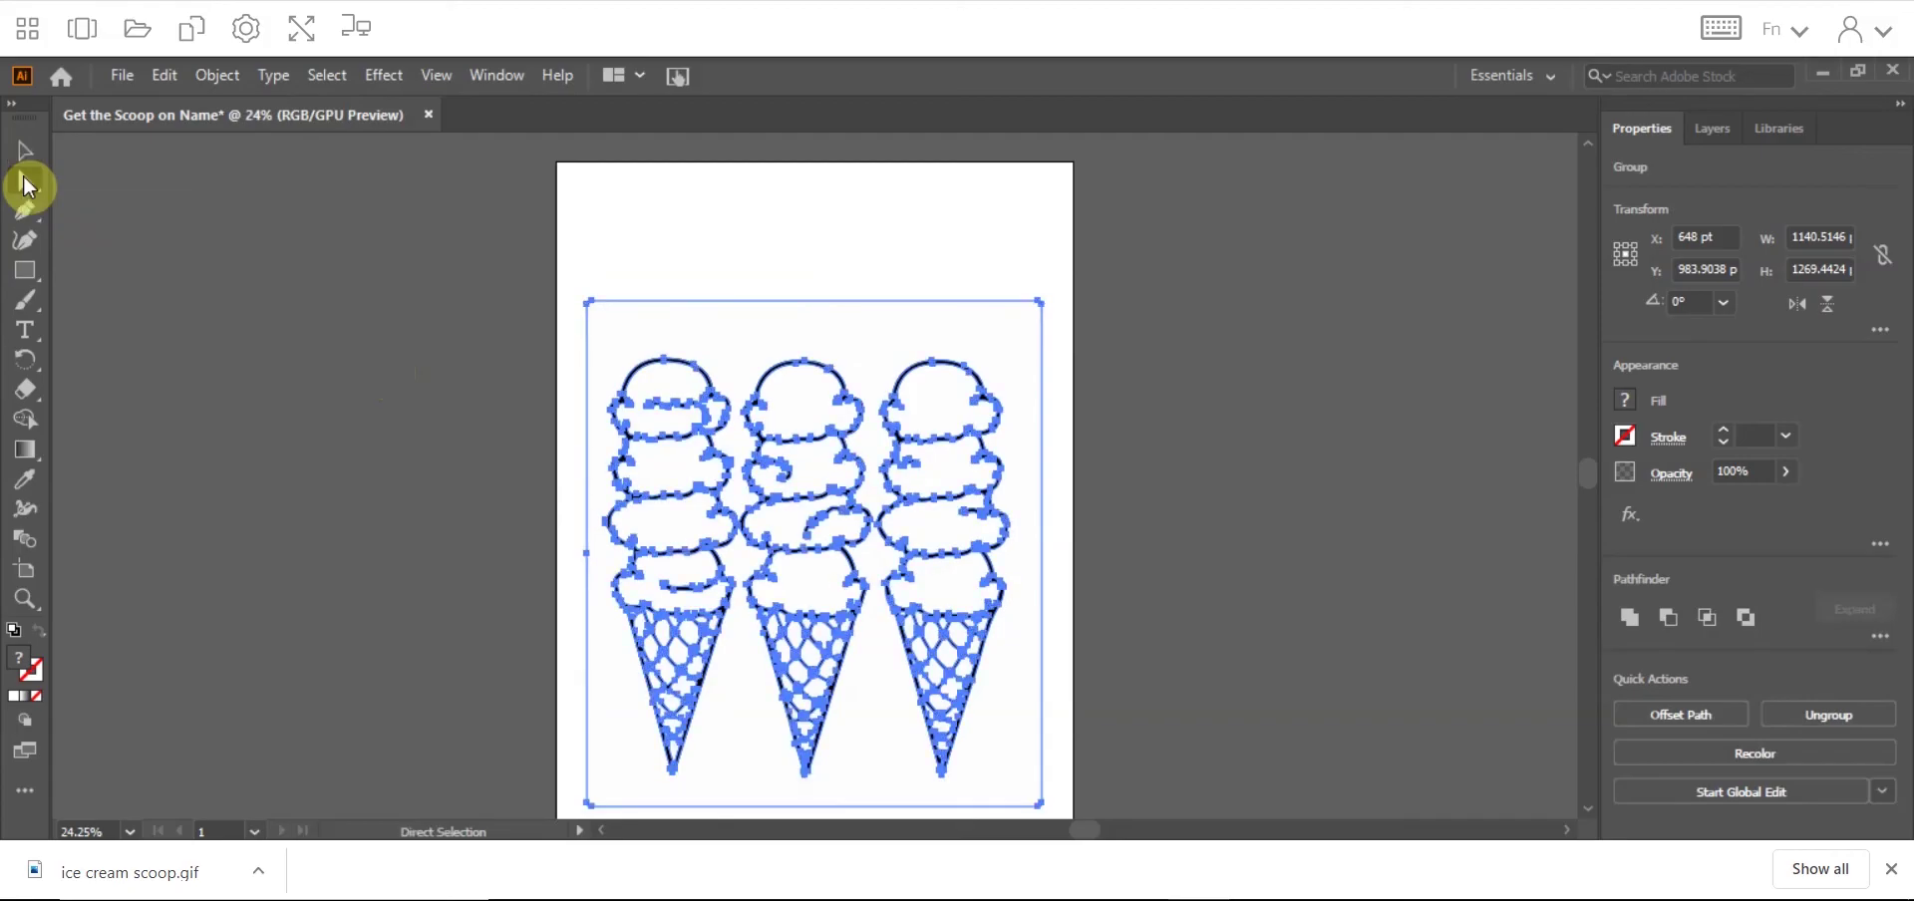
{"action": "left_click", "coordinate": [643, 223]}
{"action": "left_click", "coordinate": [669, 394]}
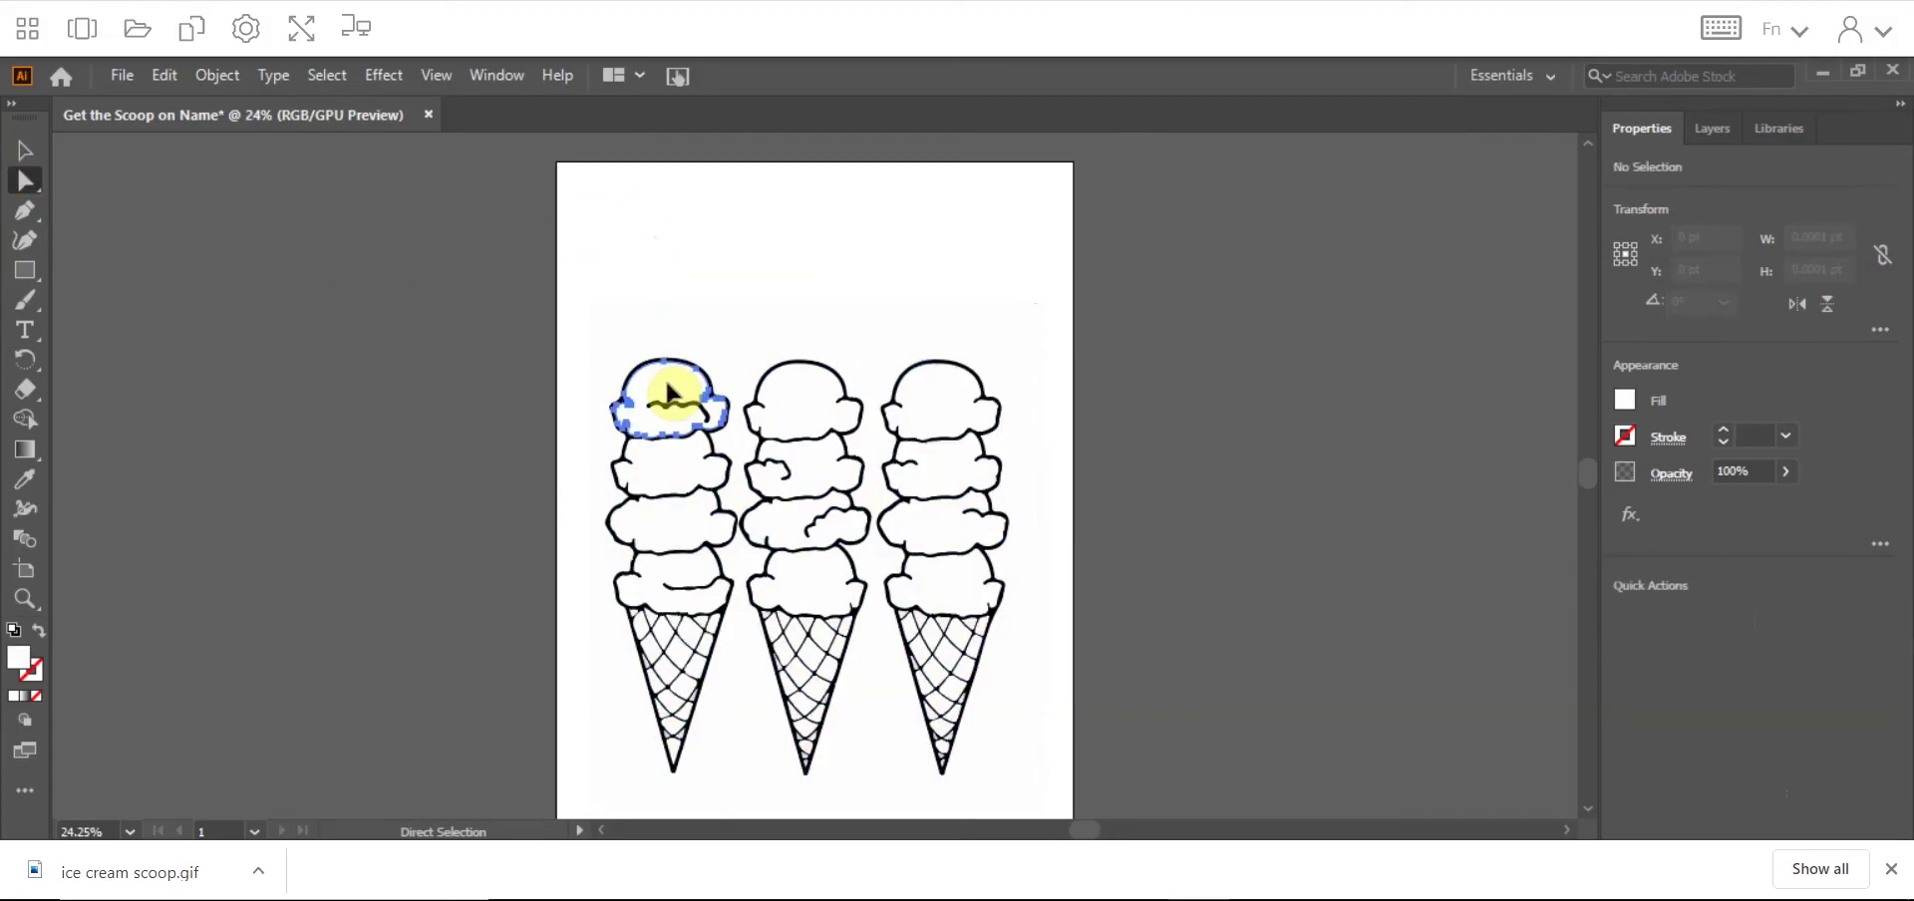
{"action": "left_click_drag", "start_coordinate": [669, 394], "coordinate": [668, 394]}
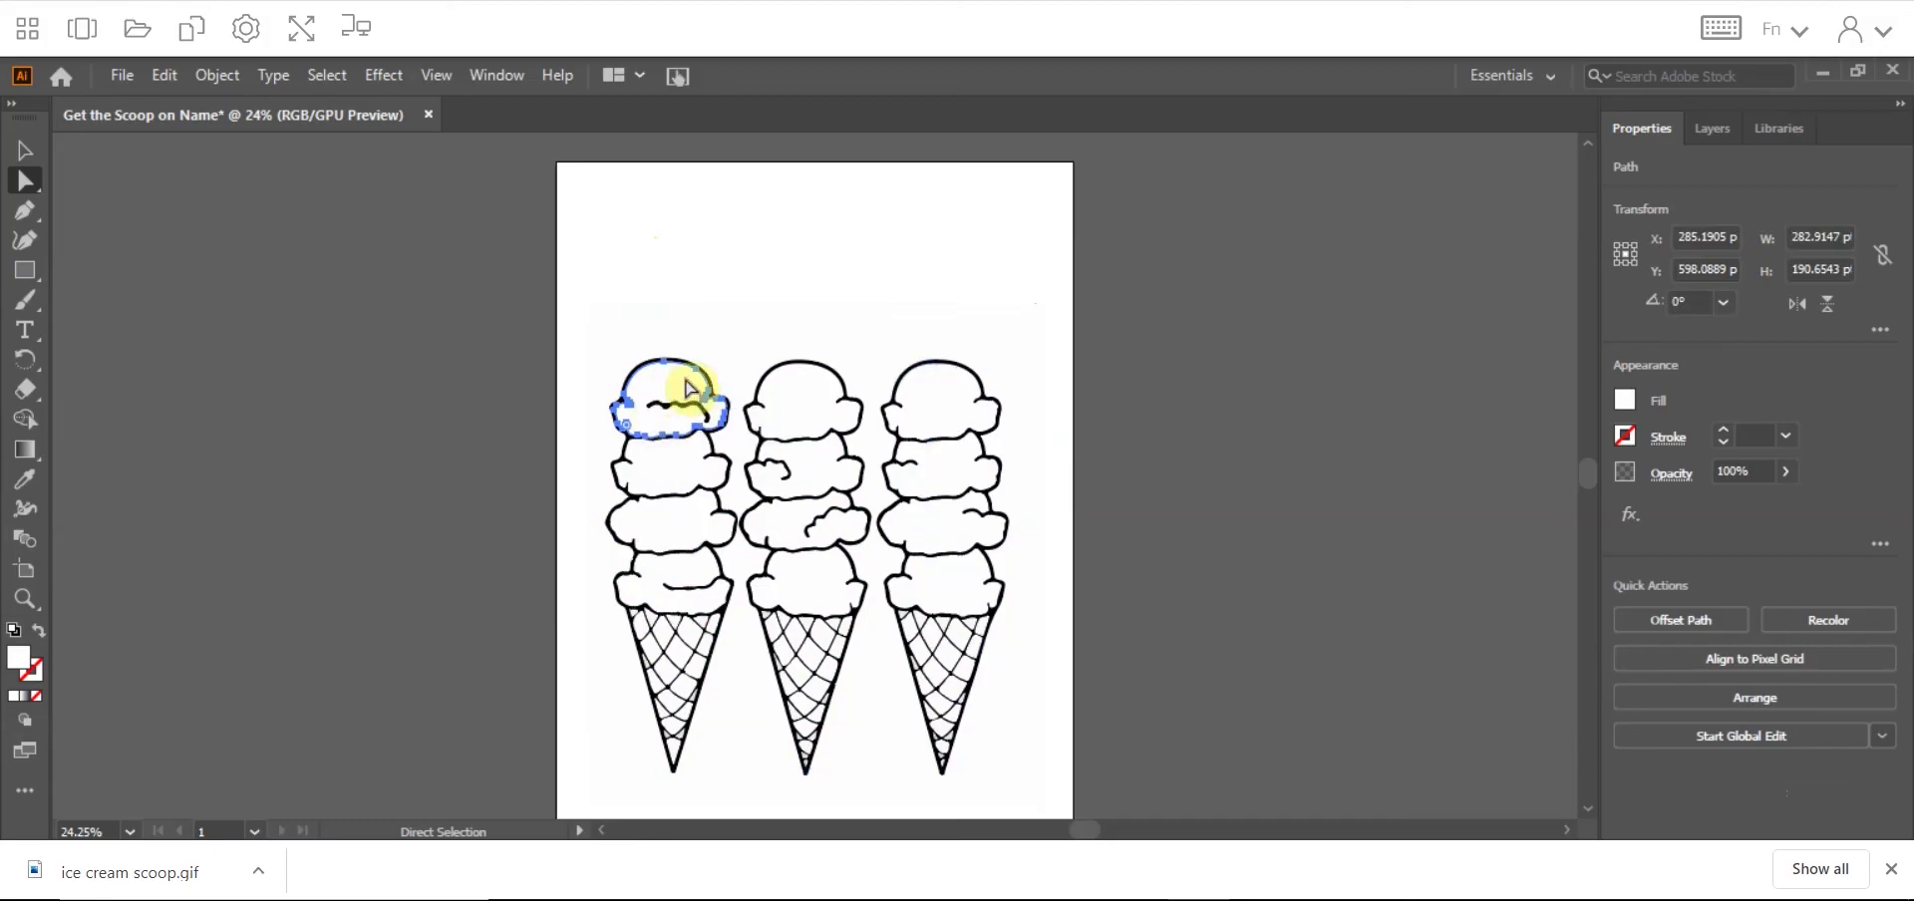
Step: Fill the left cone's top scoop with a light pink from the Color Picker
{"action": "double_click", "coordinate": [20, 660]}
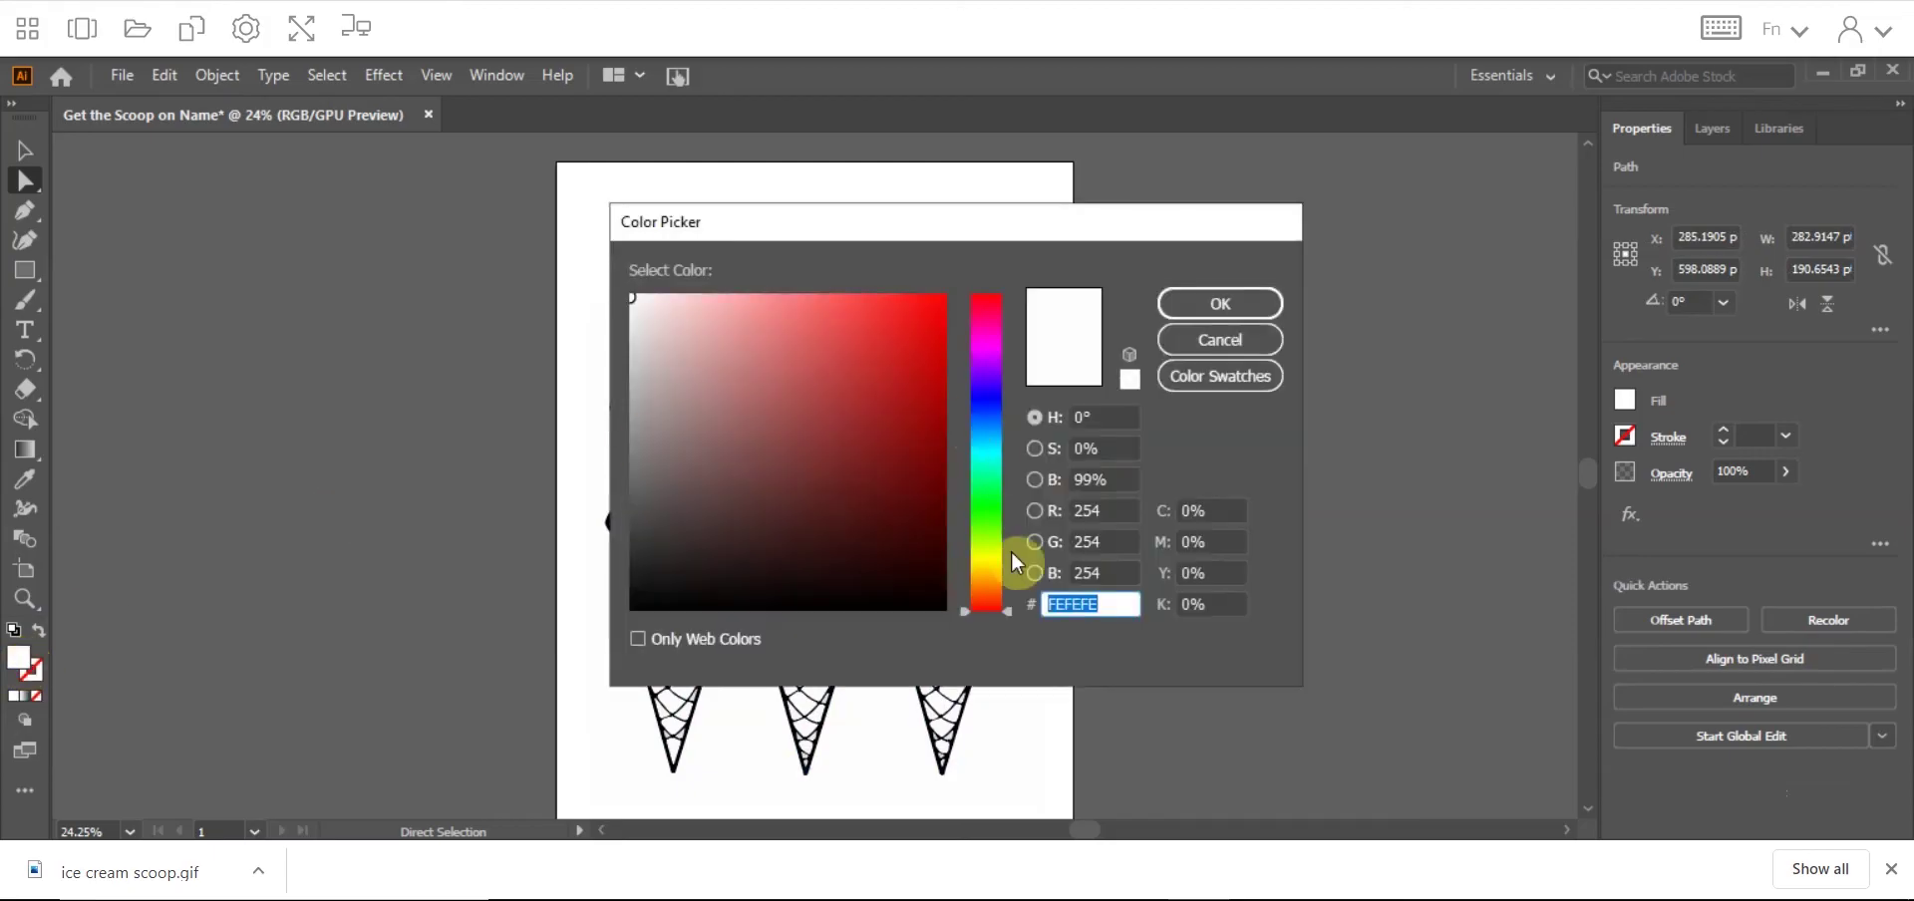
{"action": "left_click_drag", "start_coordinate": [1009, 606], "coordinate": [1009, 568]}
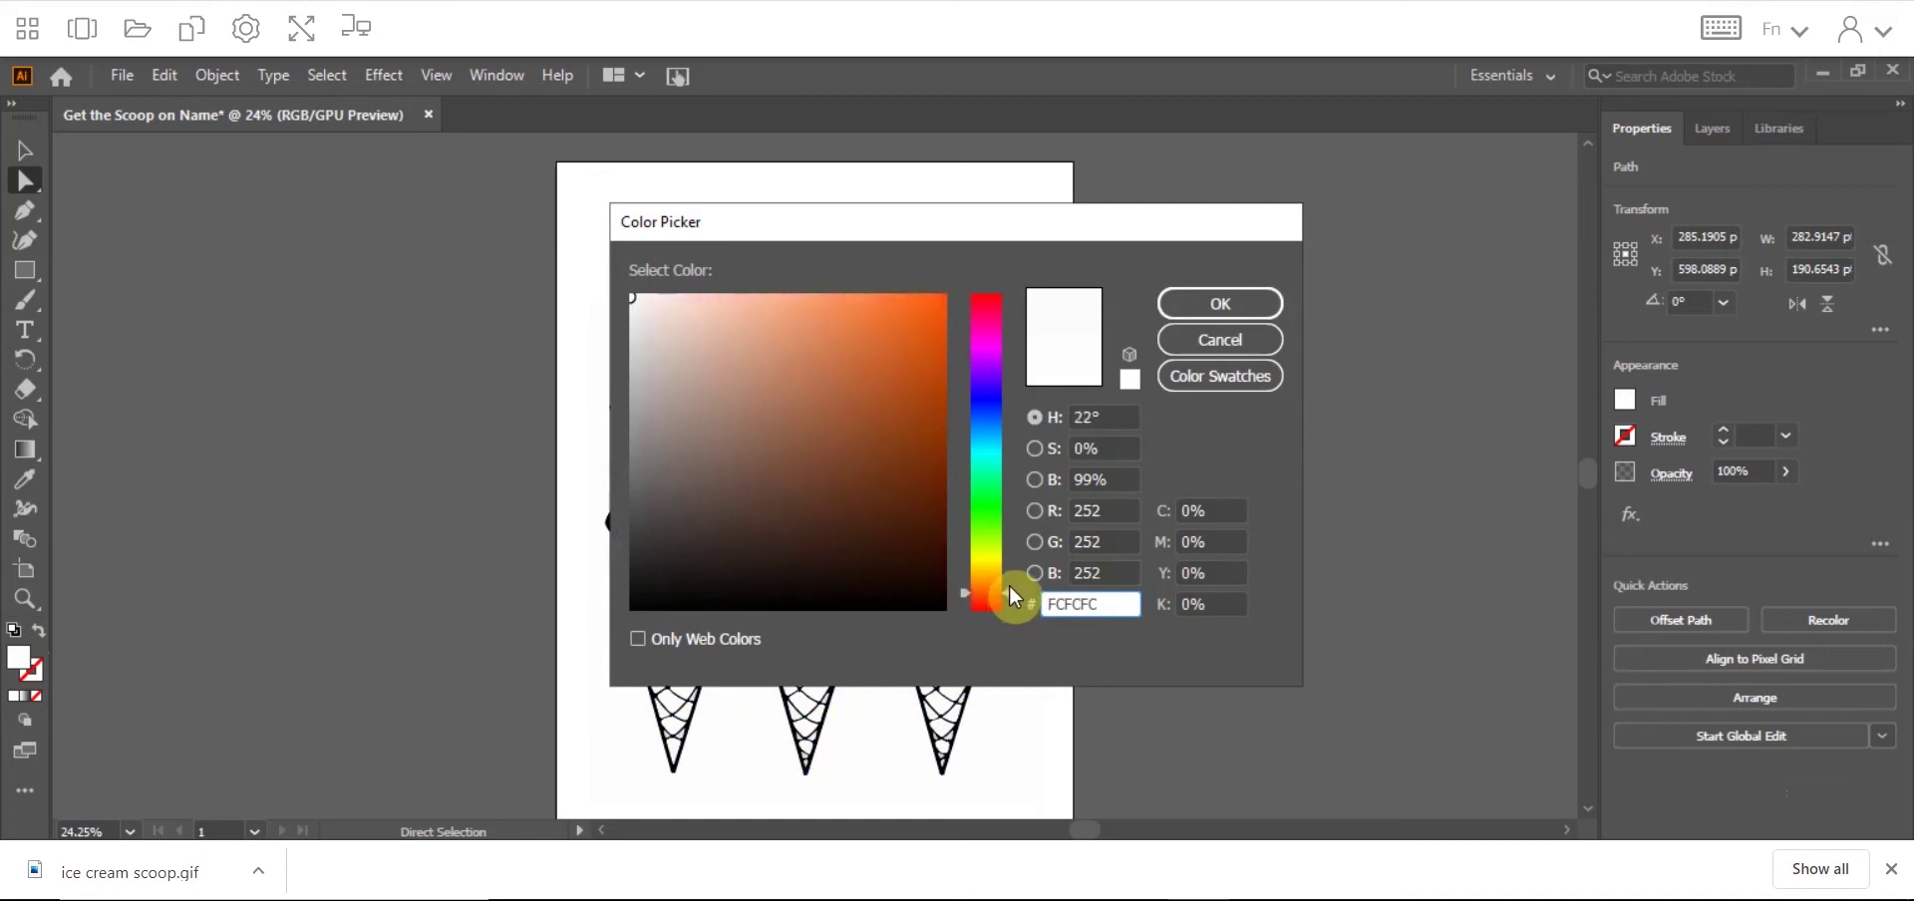
{"action": "left_click_drag", "start_coordinate": [1023, 479], "coordinate": [1017, 333]}
{"action": "left_click", "coordinate": [784, 320]}
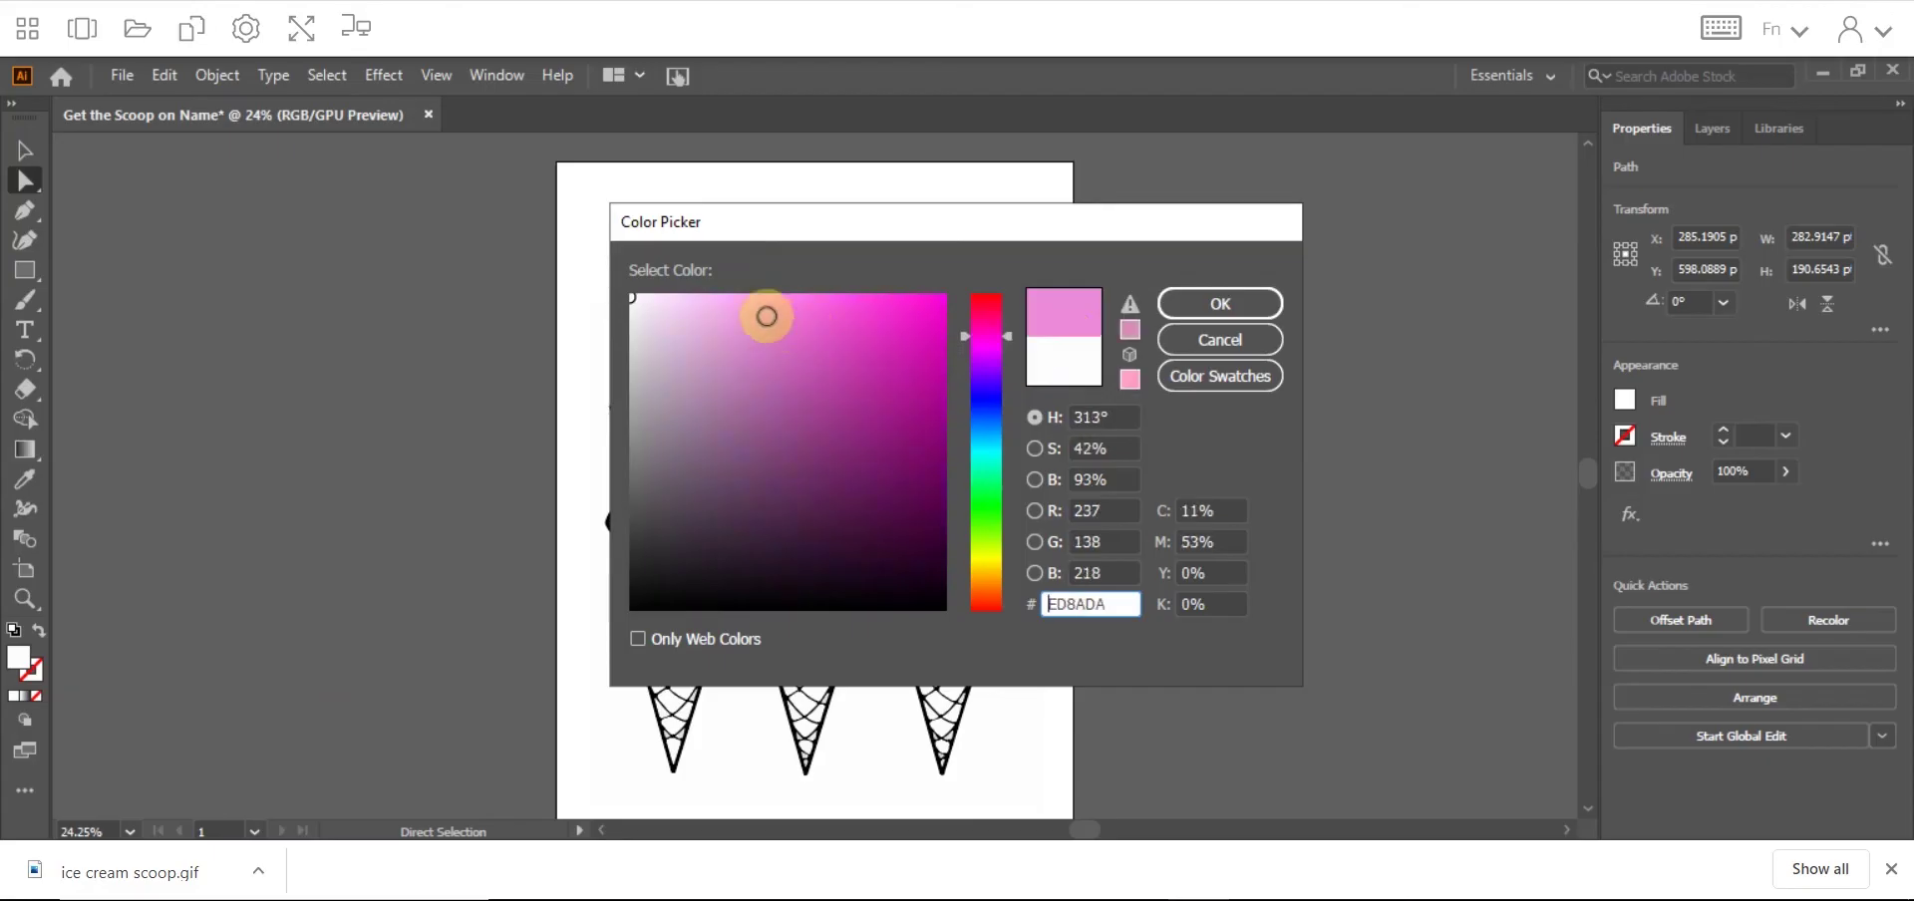
{"action": "left_click", "coordinate": [1186, 304]}
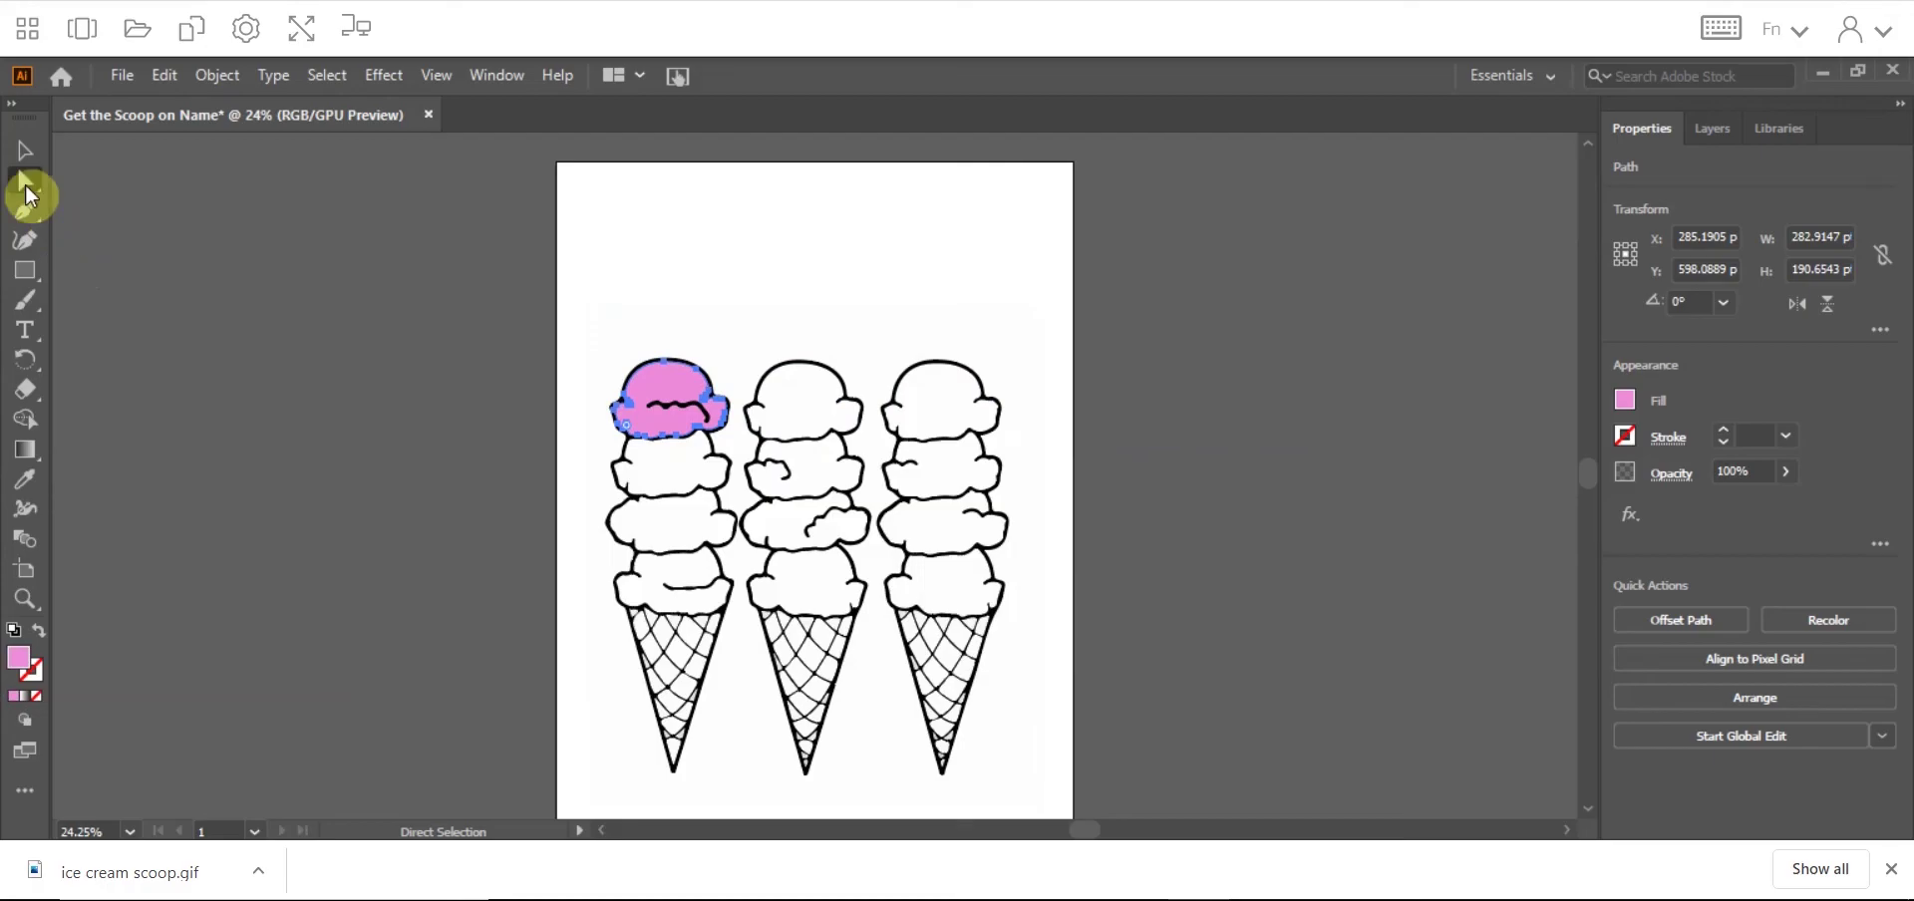
Step: Select the left cone's second scoop and fill it pale yellow
{"action": "left_click", "coordinate": [668, 486]}
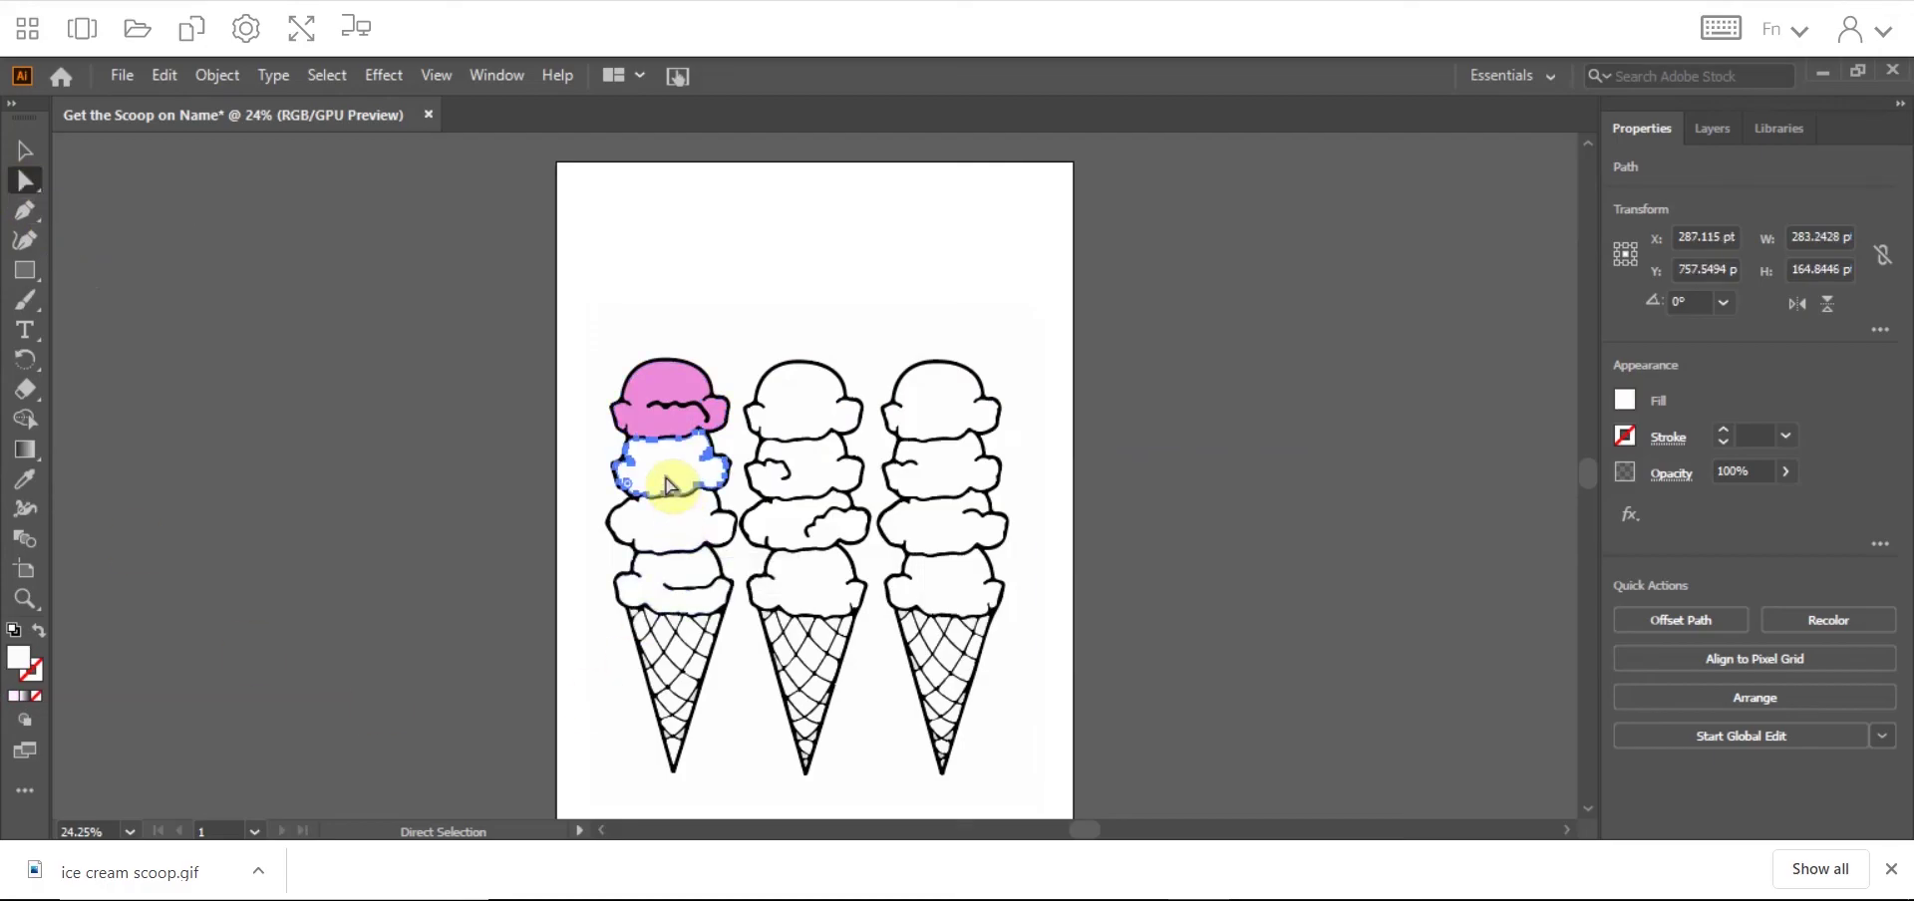
{"action": "double_click", "coordinate": [18, 661]}
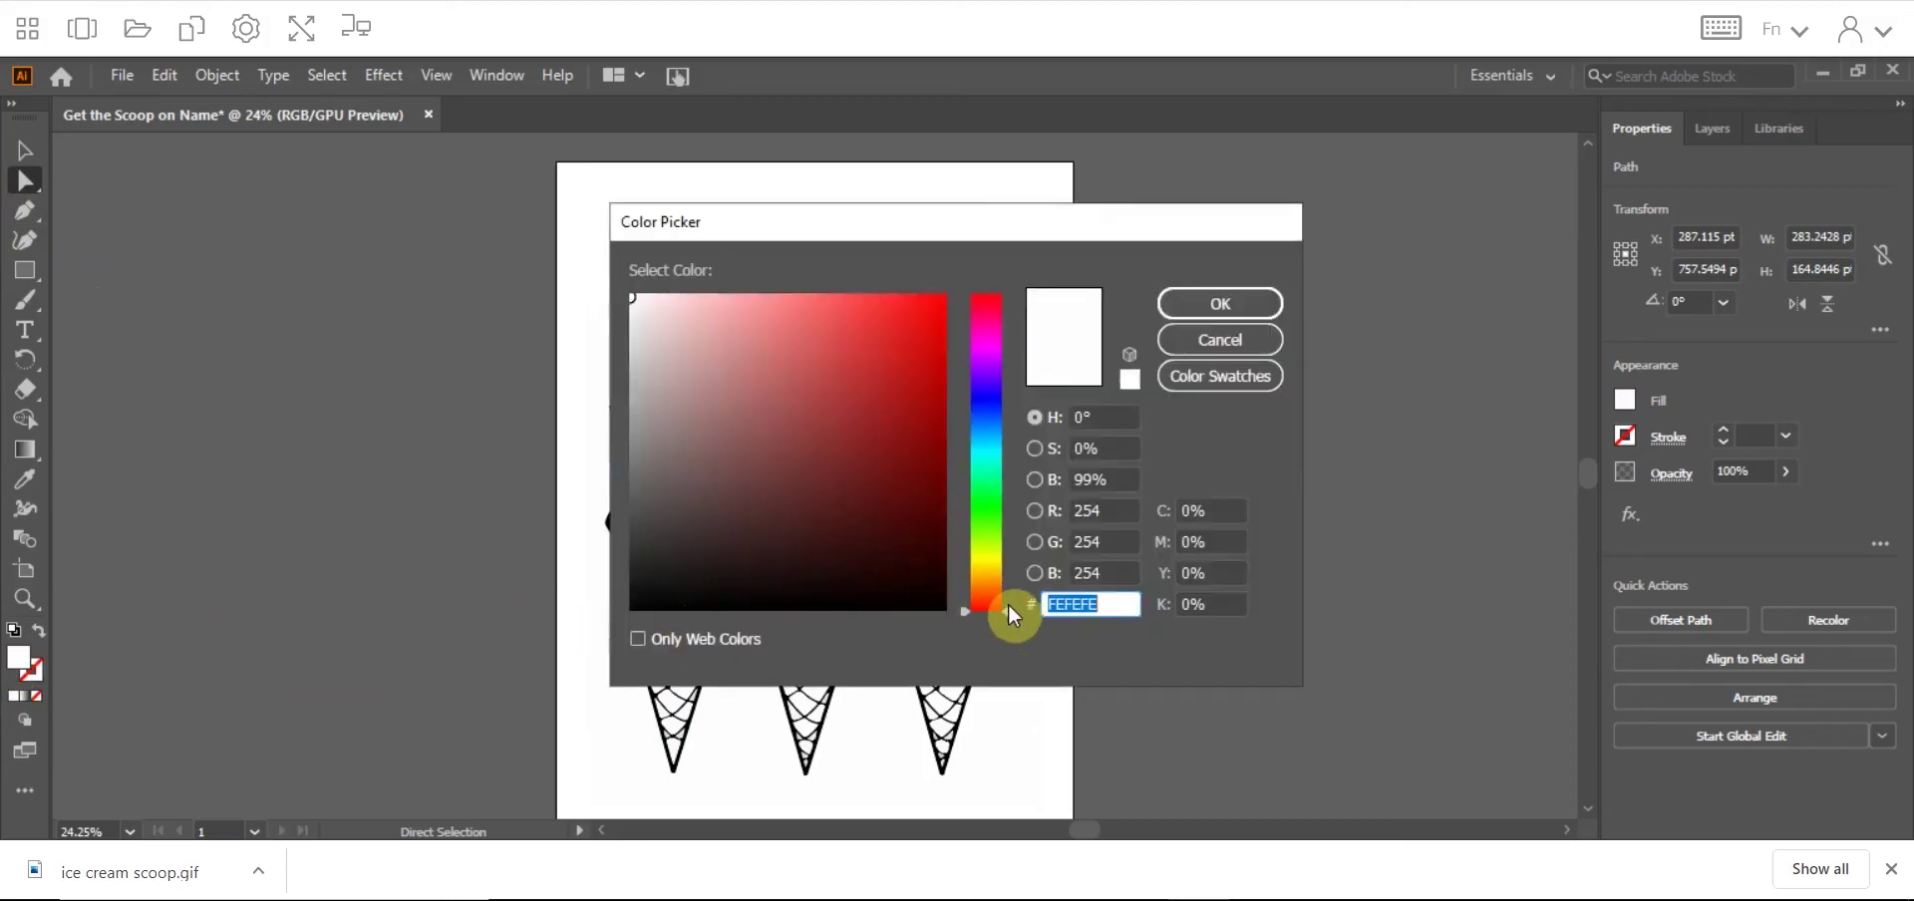
{"action": "left_click_drag", "start_coordinate": [1008, 602], "coordinate": [1008, 558]}
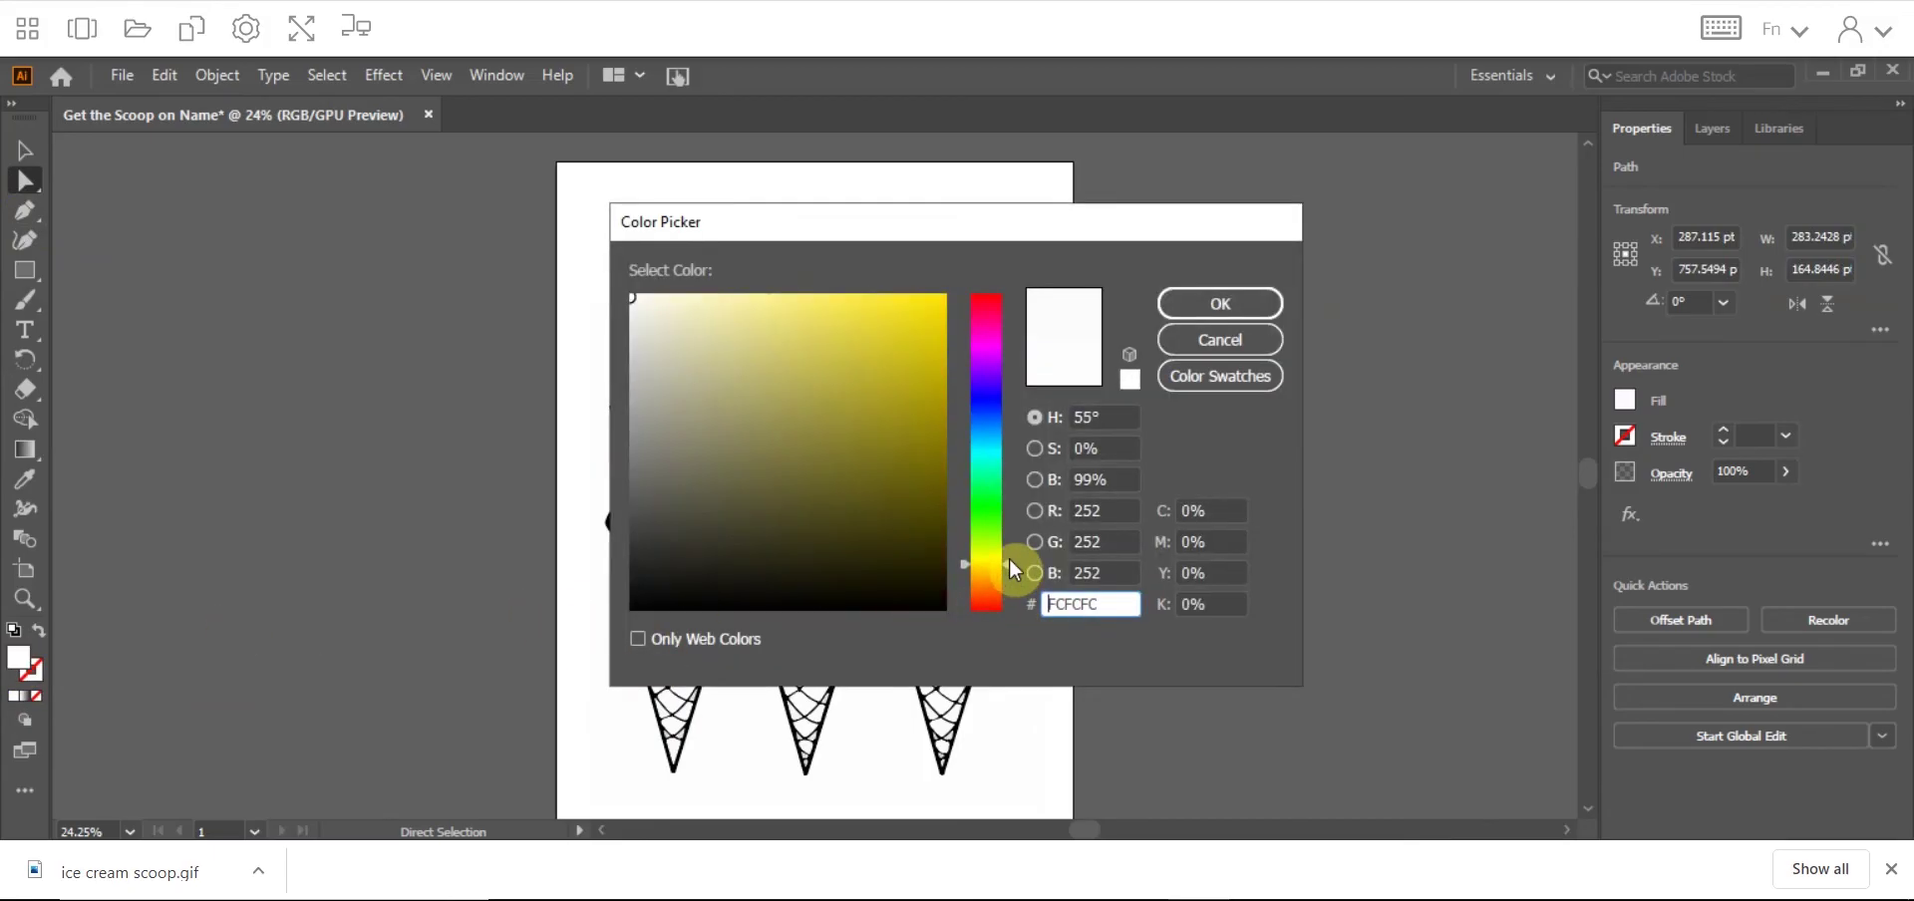
{"action": "left_click", "coordinate": [765, 313]}
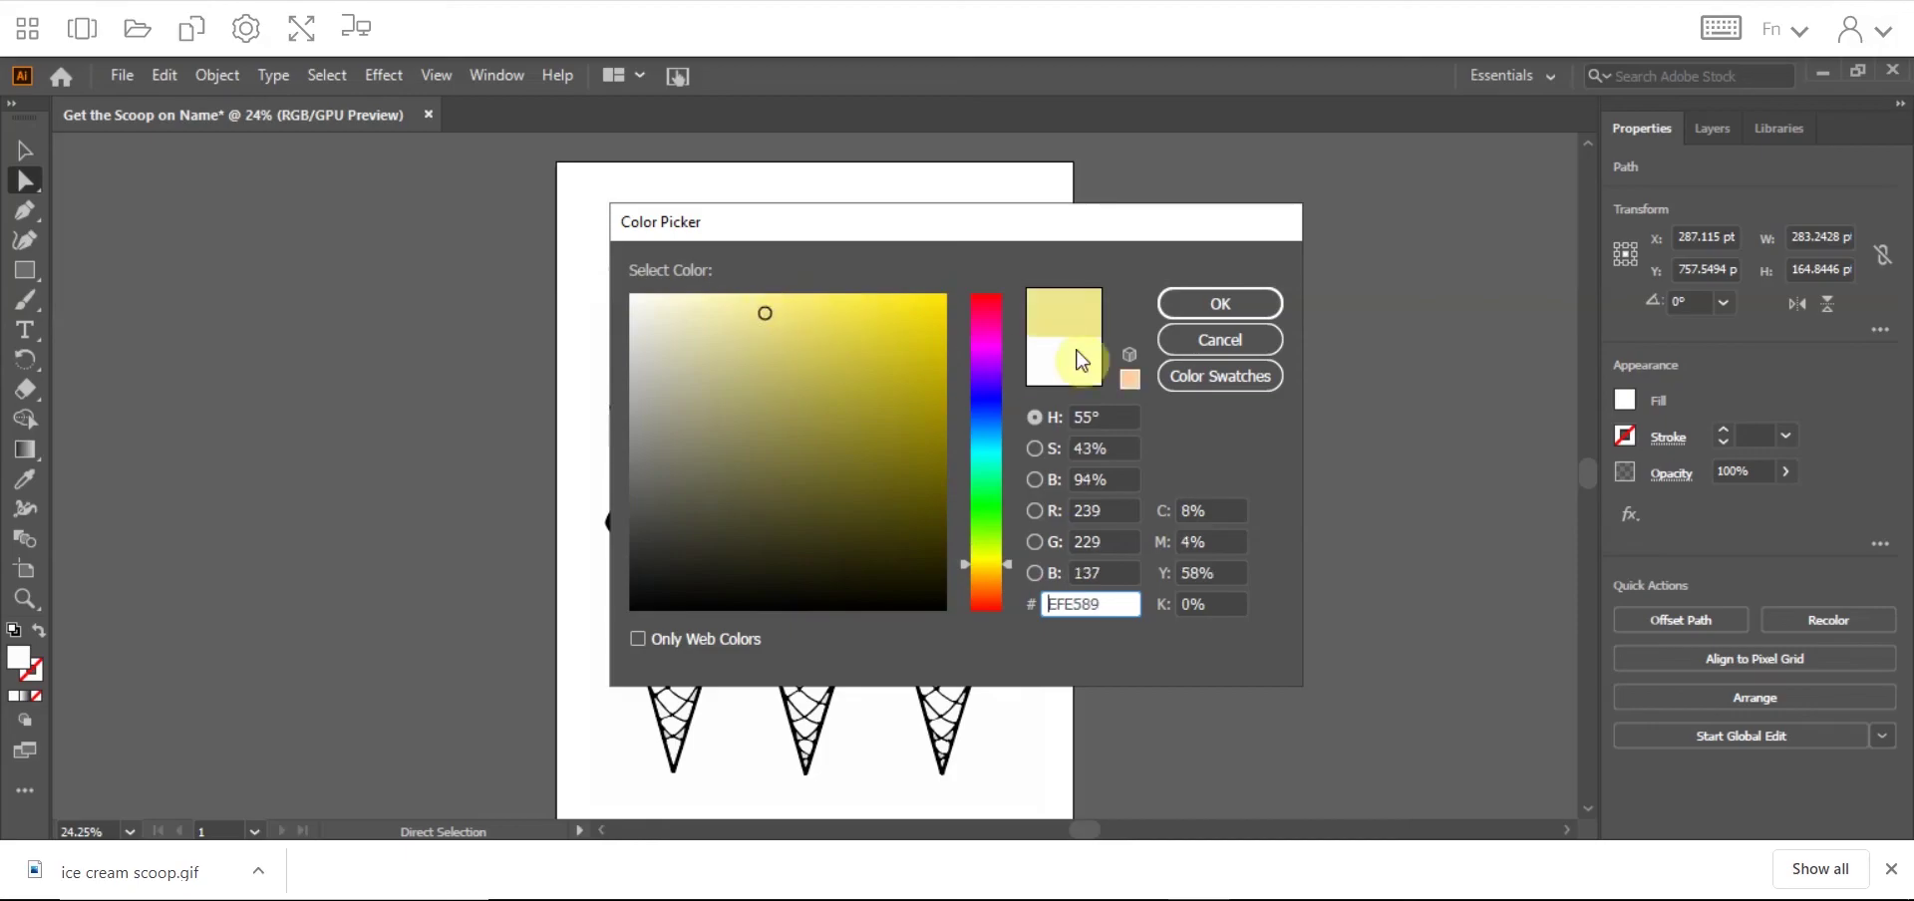
{"action": "left_click", "coordinate": [1220, 304]}
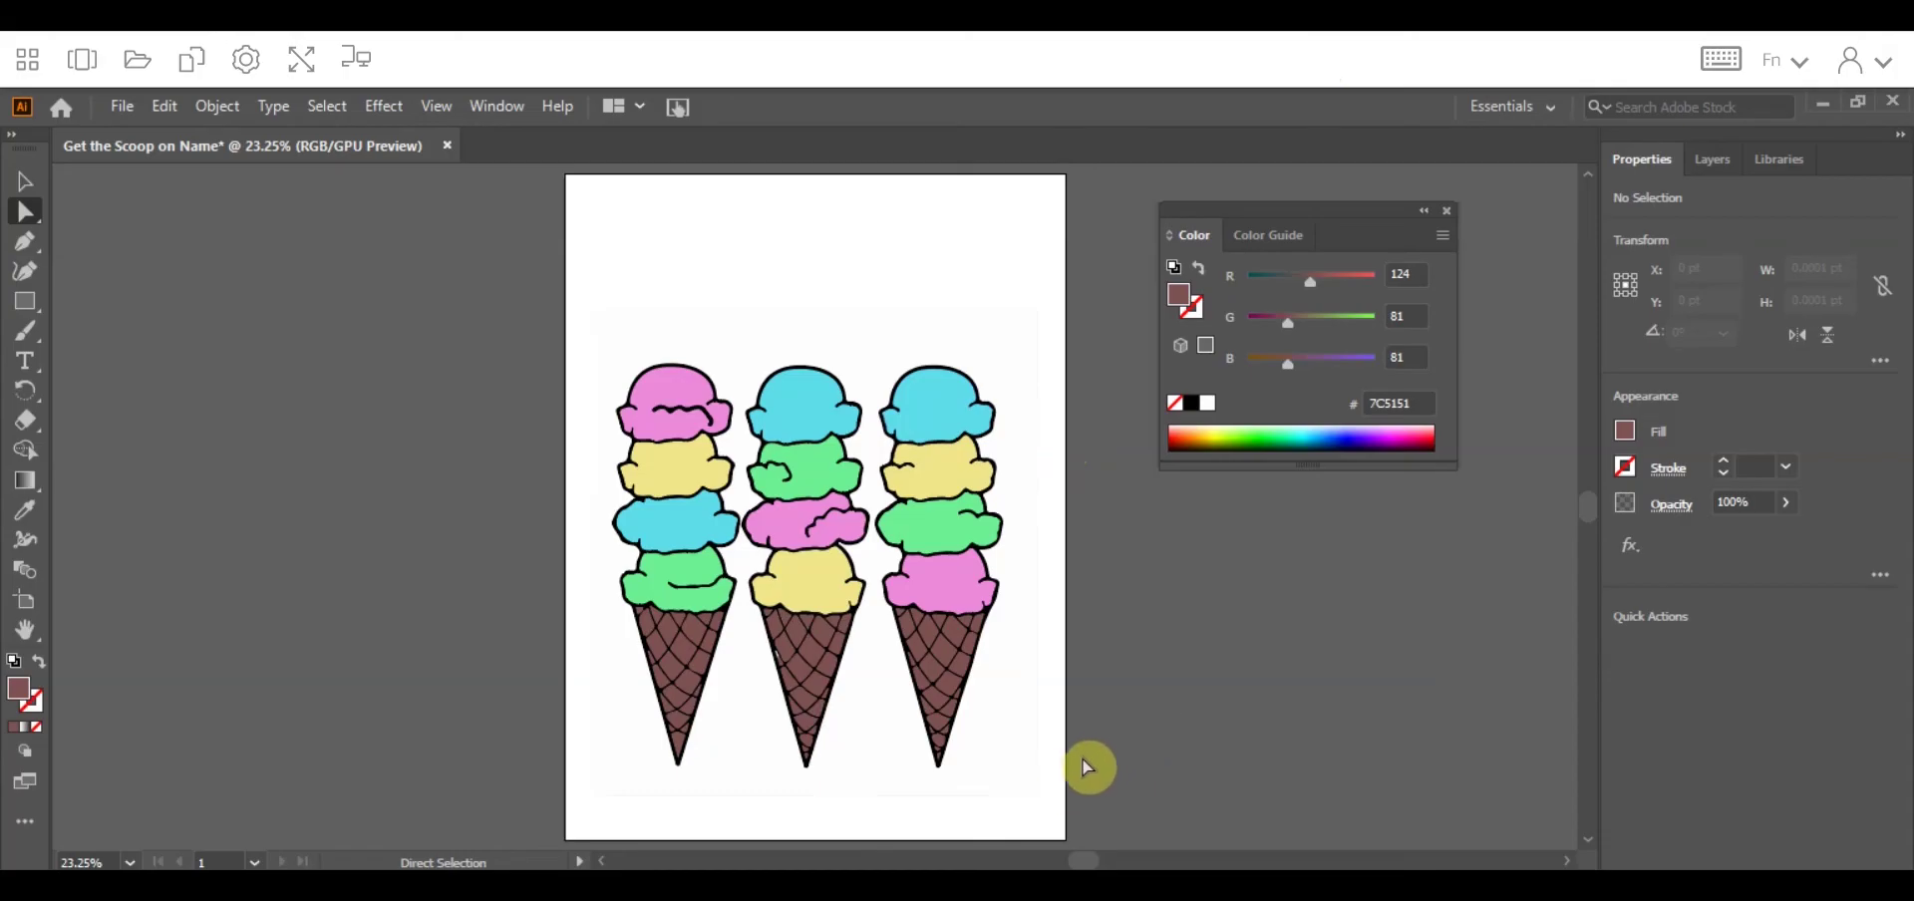
Step: Close the Color panel and start File > Save As for the poster
{"action": "left_click", "coordinate": [1450, 209]}
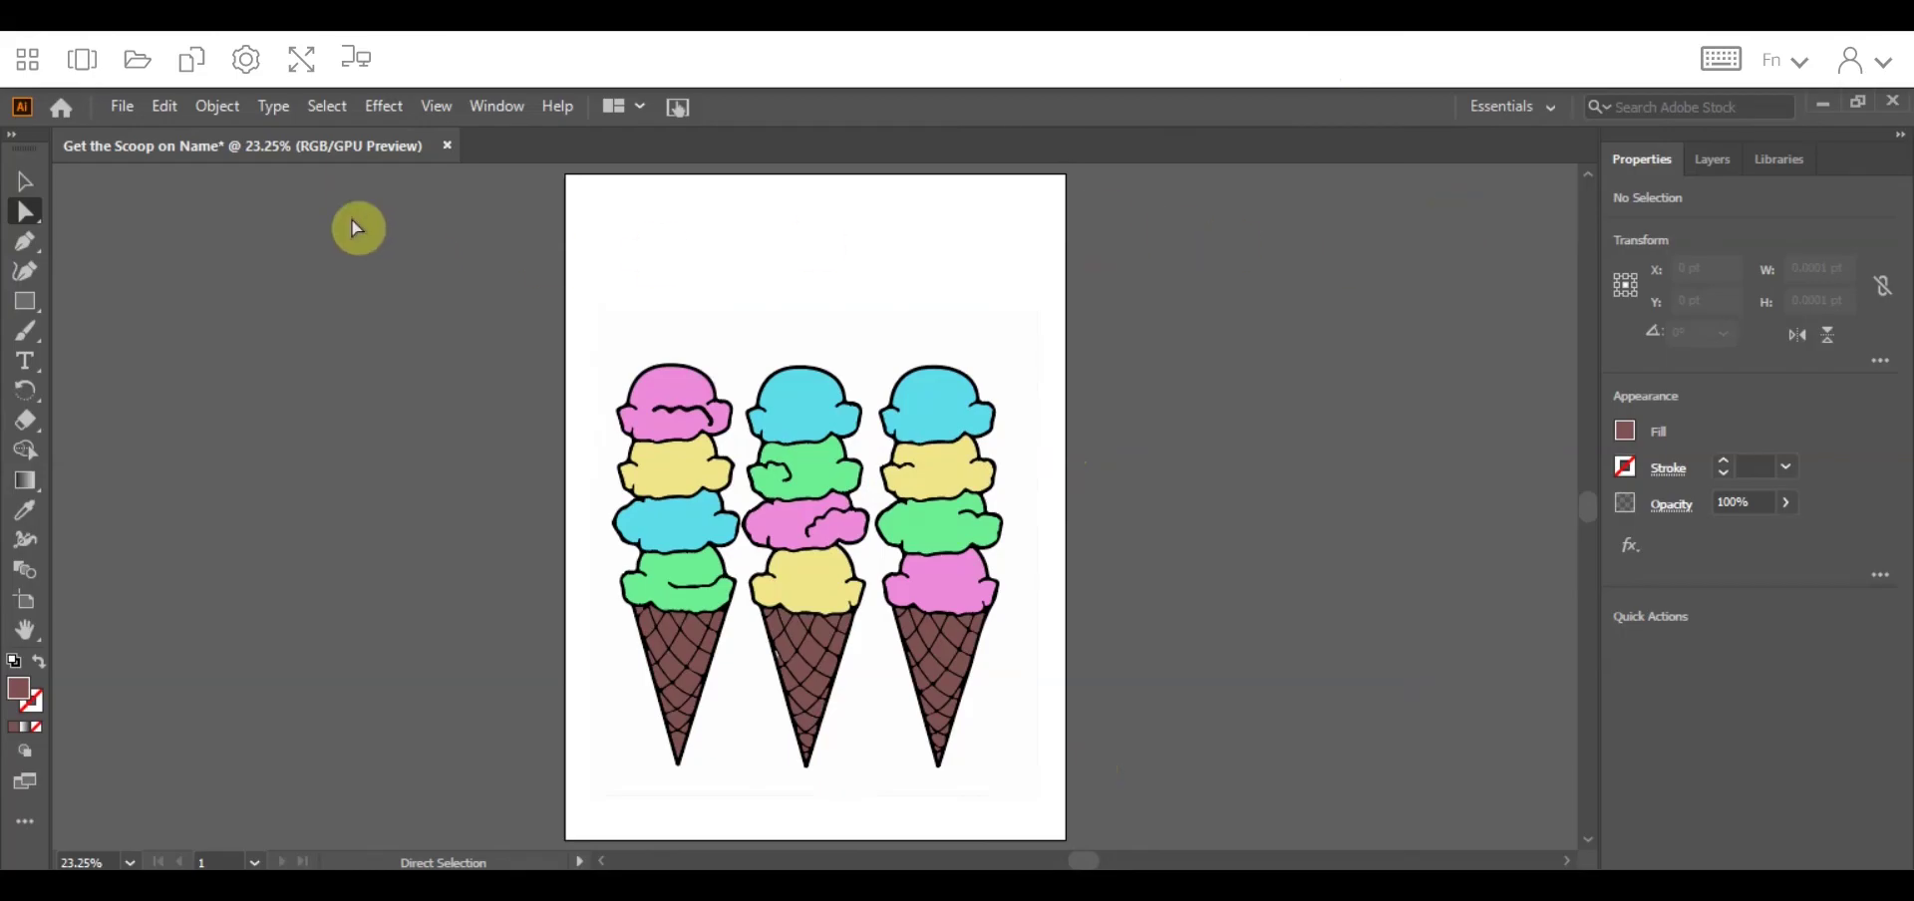
{"action": "left_click", "coordinate": [124, 105]}
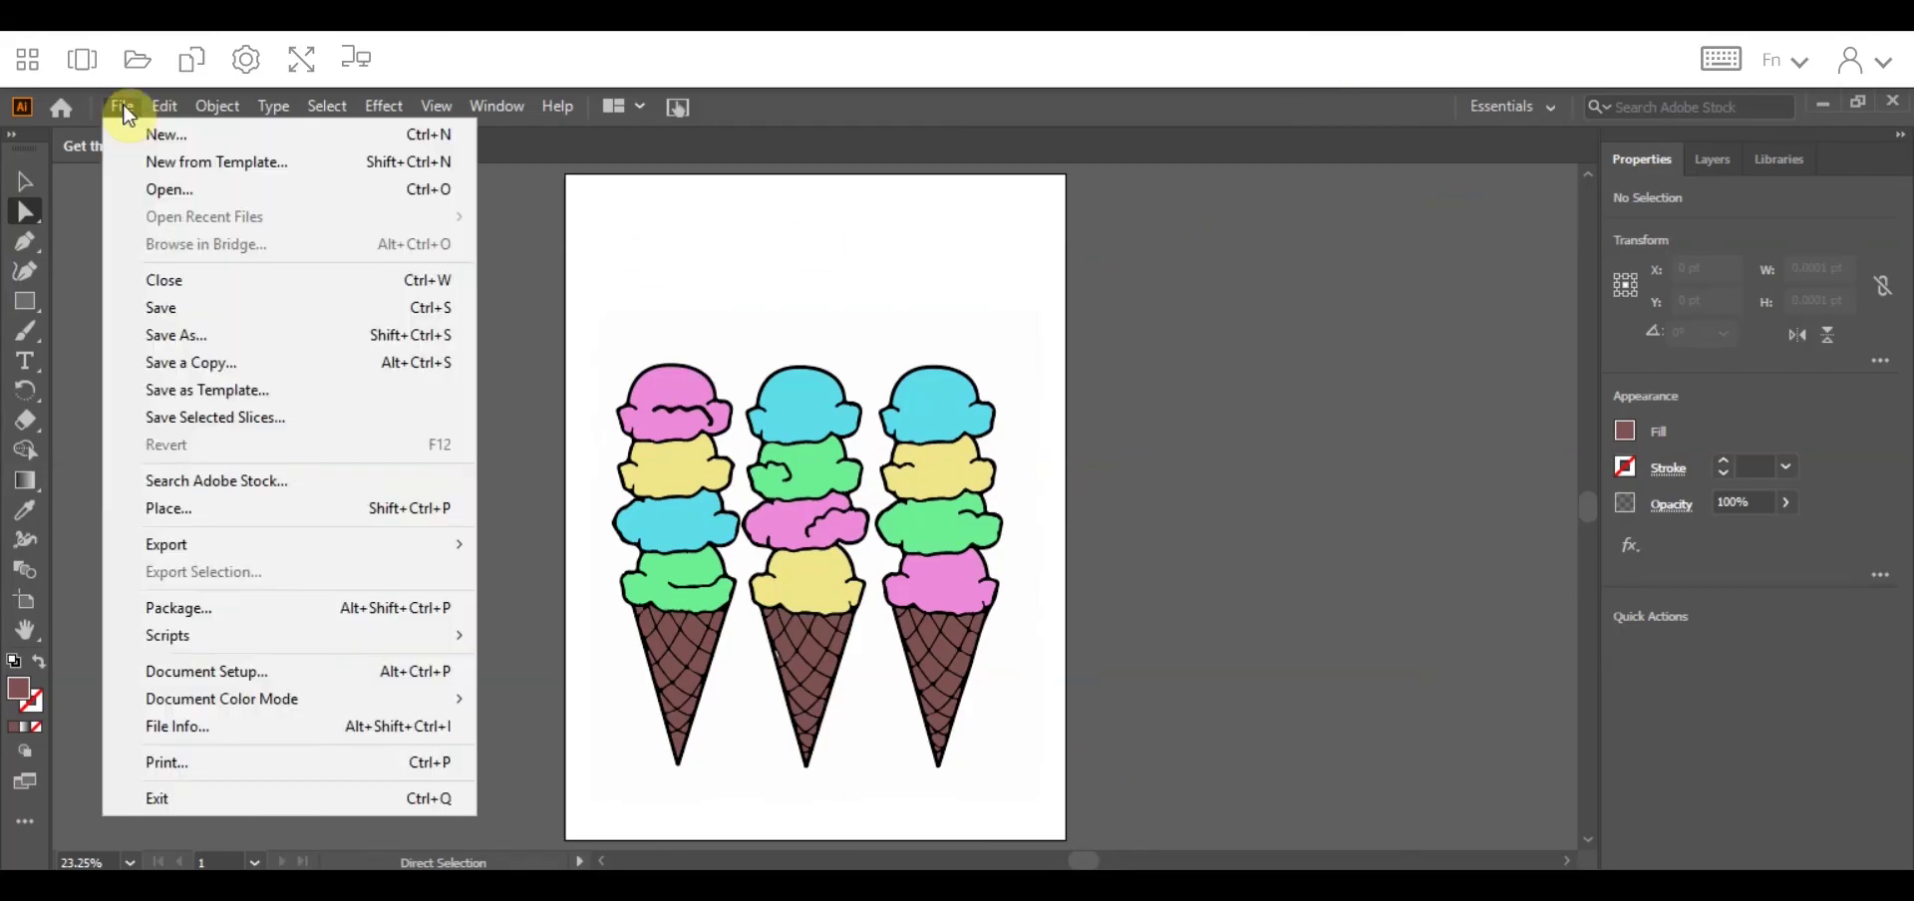
{"action": "left_click", "coordinate": [189, 309]}
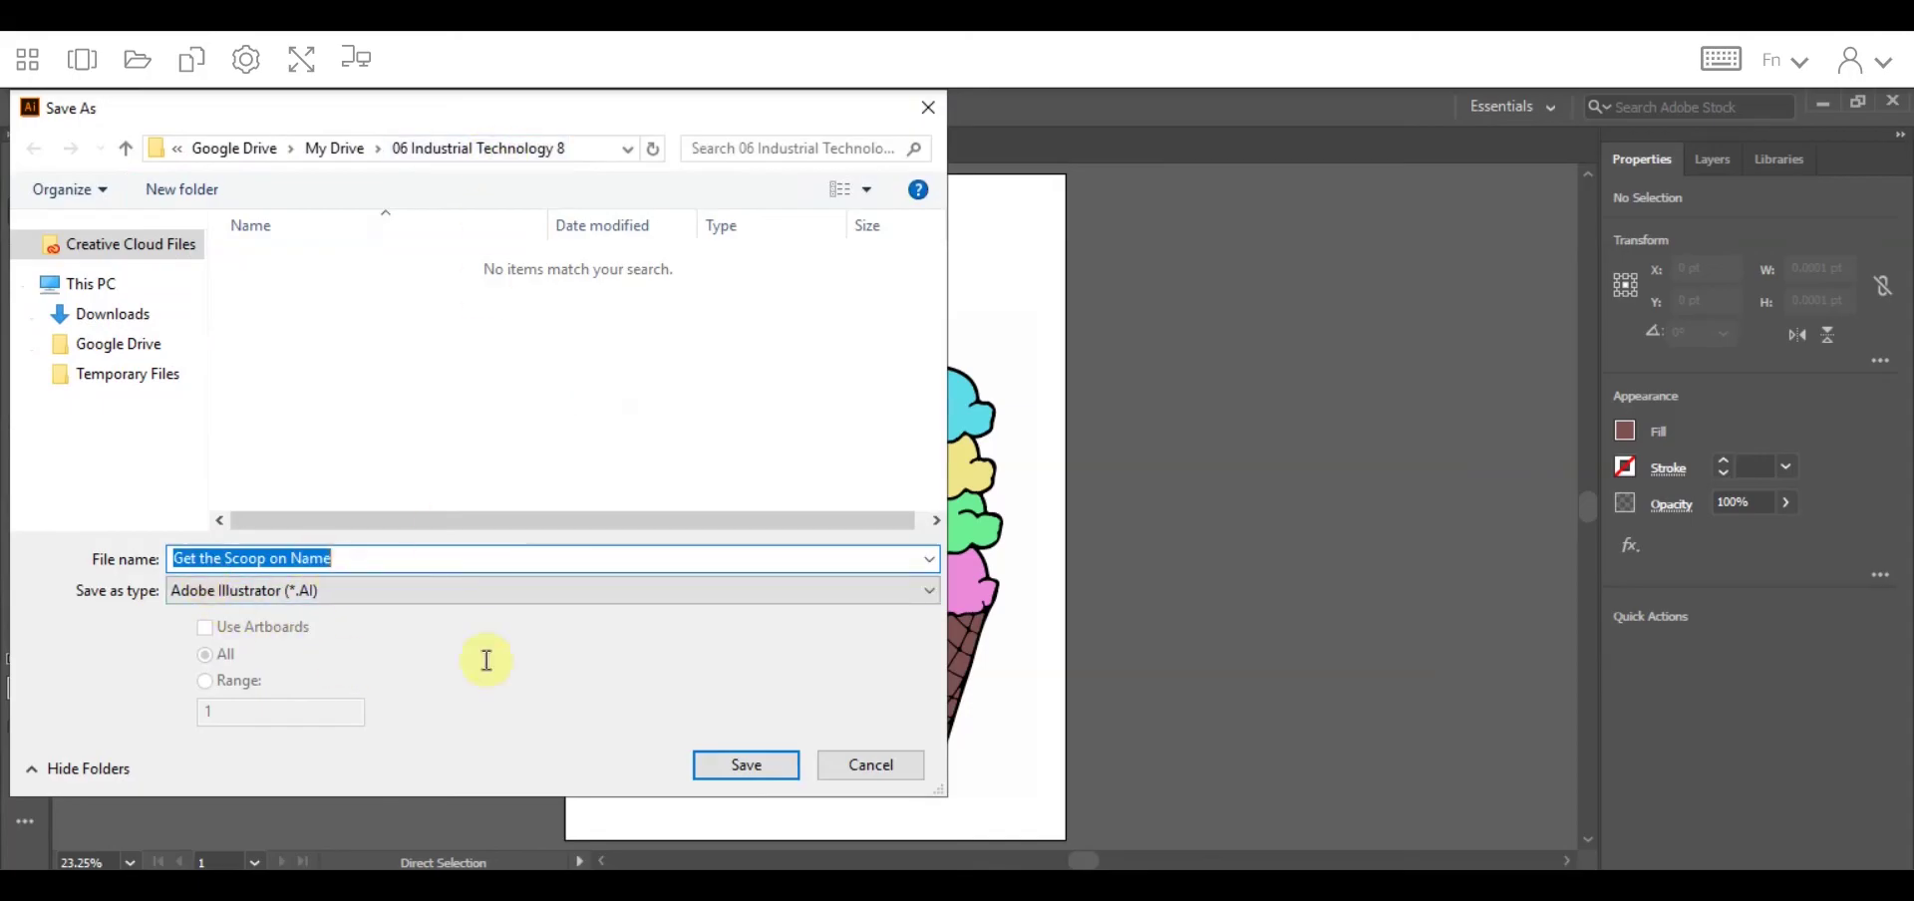
Step: Save as 'Get the Scoop on Name.ai' with default Illustrator 2020 options
{"action": "left_click", "coordinate": [745, 763]}
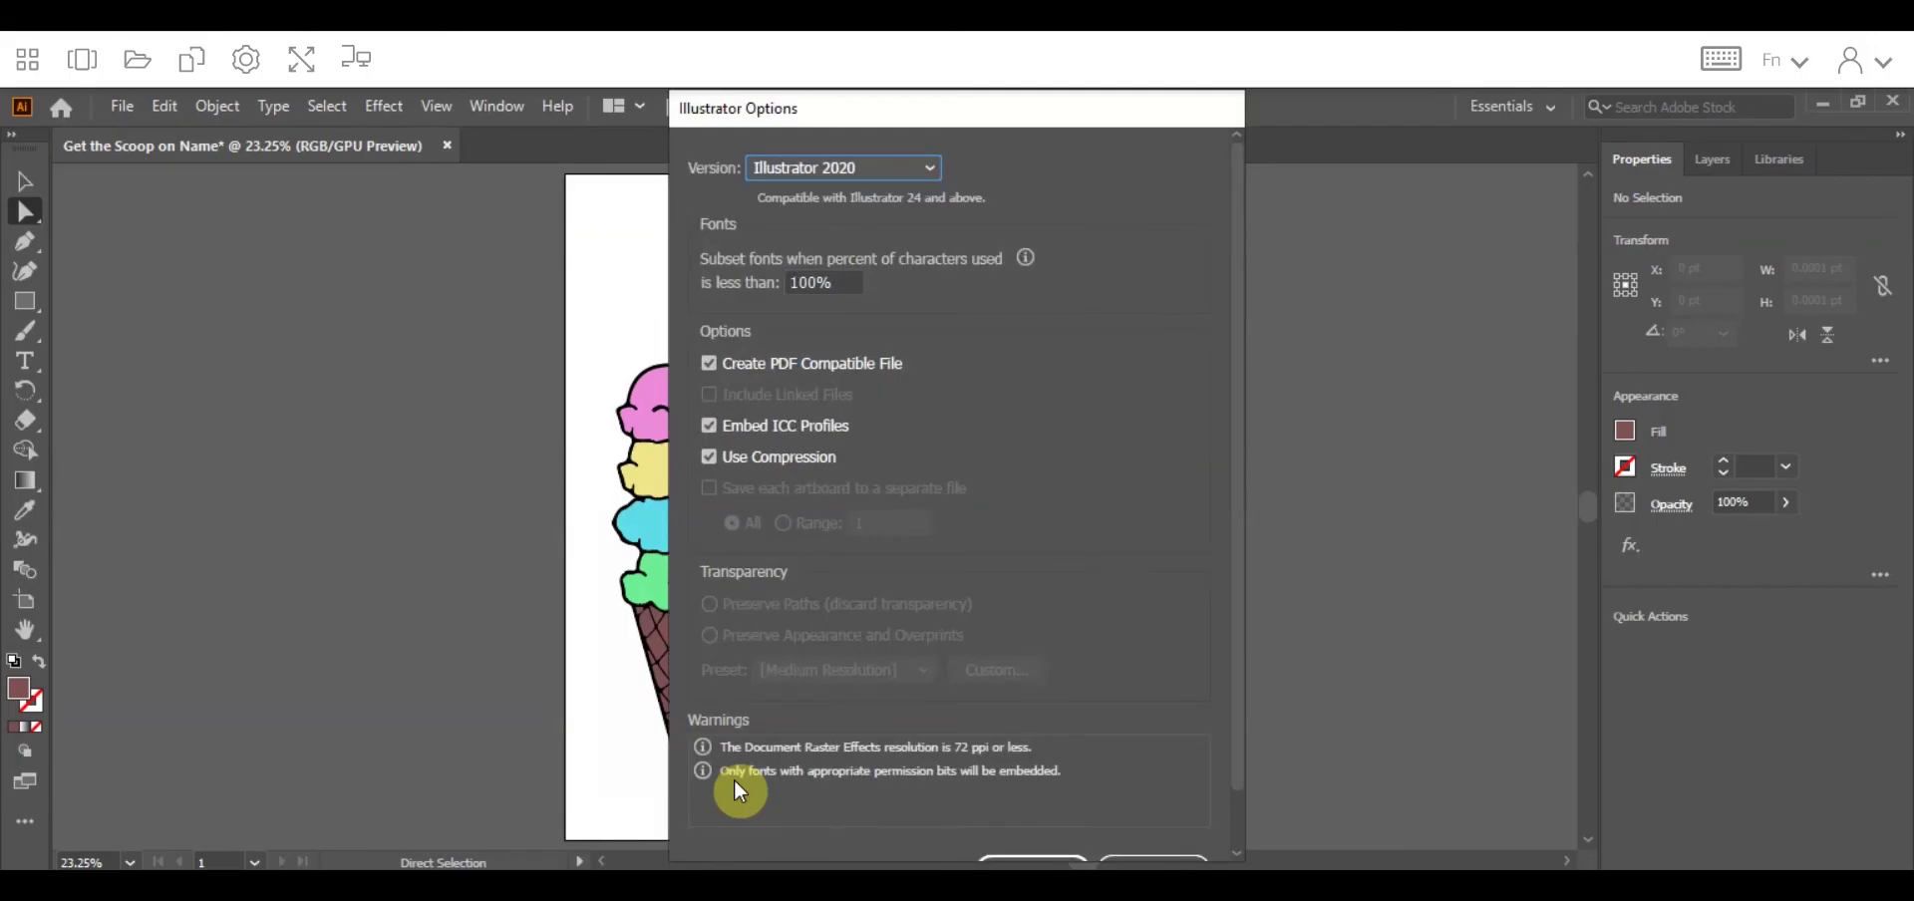
{"action": "left_click", "coordinate": [1047, 862]}
{"action": "left_click", "coordinate": [1043, 863]}
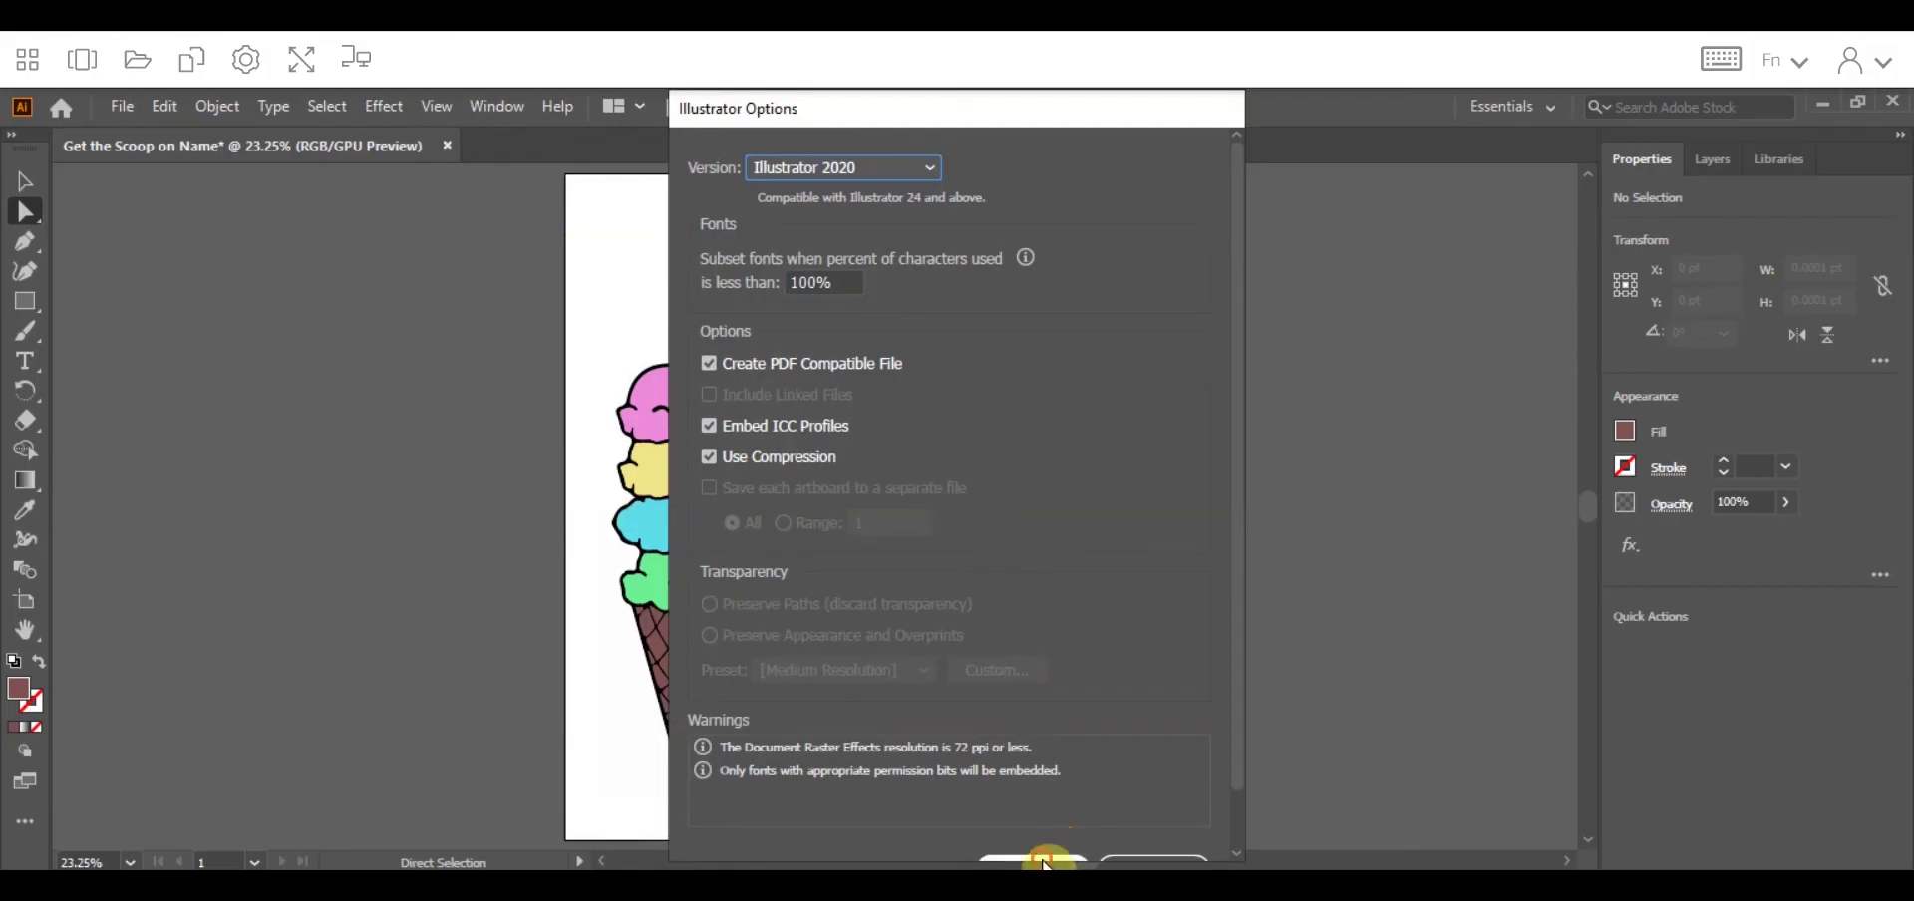